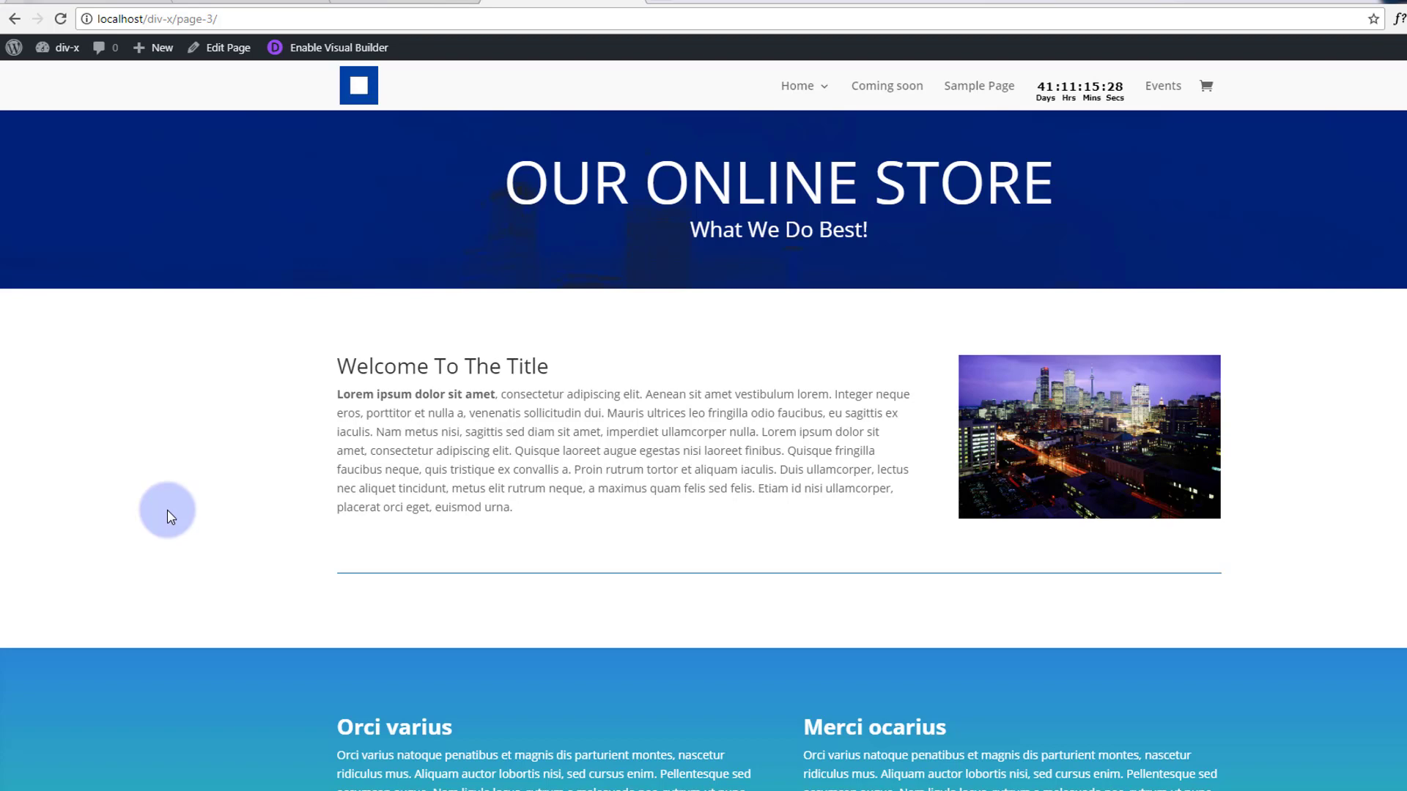
# Switch to the WordPress Appearance > Themes page where Divi is the active theme.
pyautogui.click(103, 6)
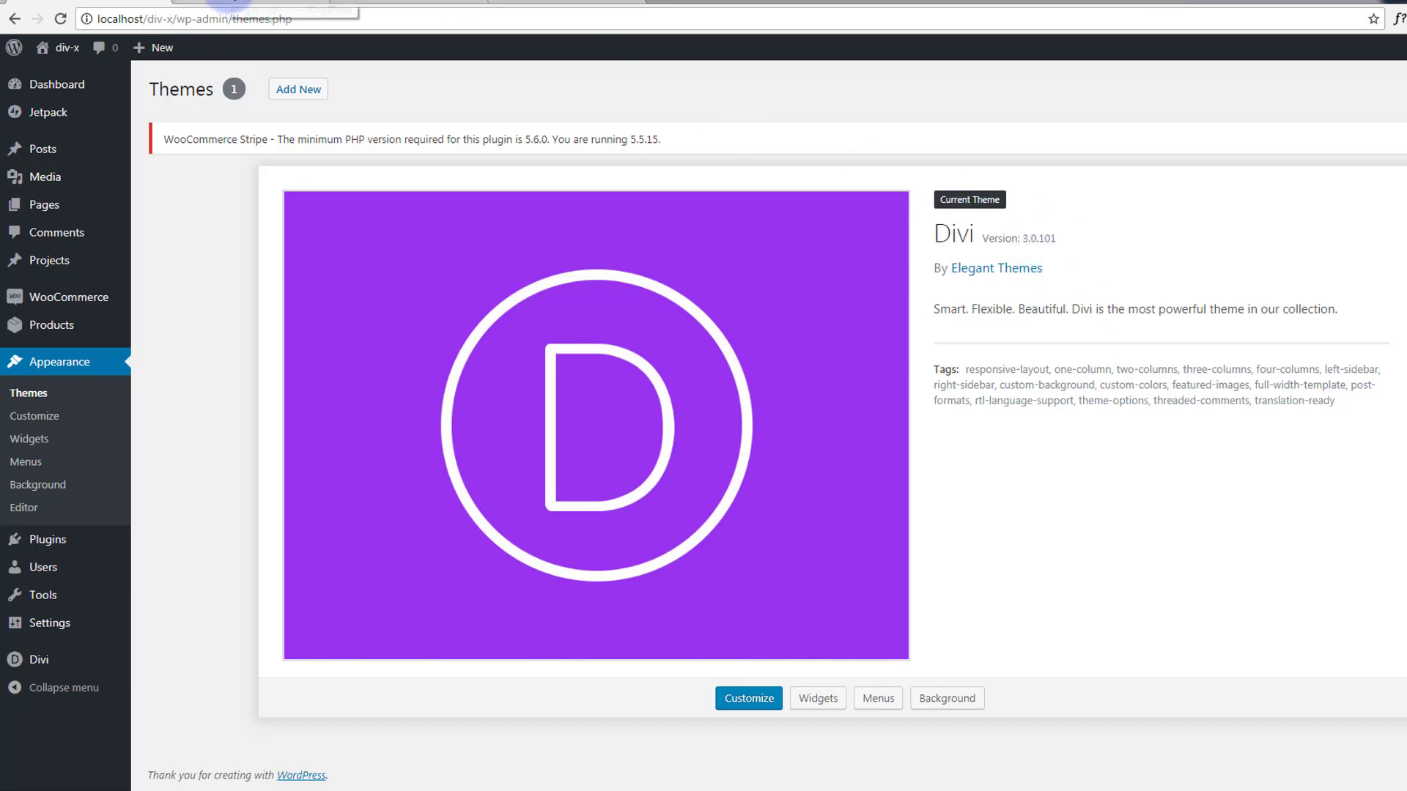
# Check the Plugins page, then return to the Our Online Store page in the Visual Builder.
pyautogui.click(227, 3)
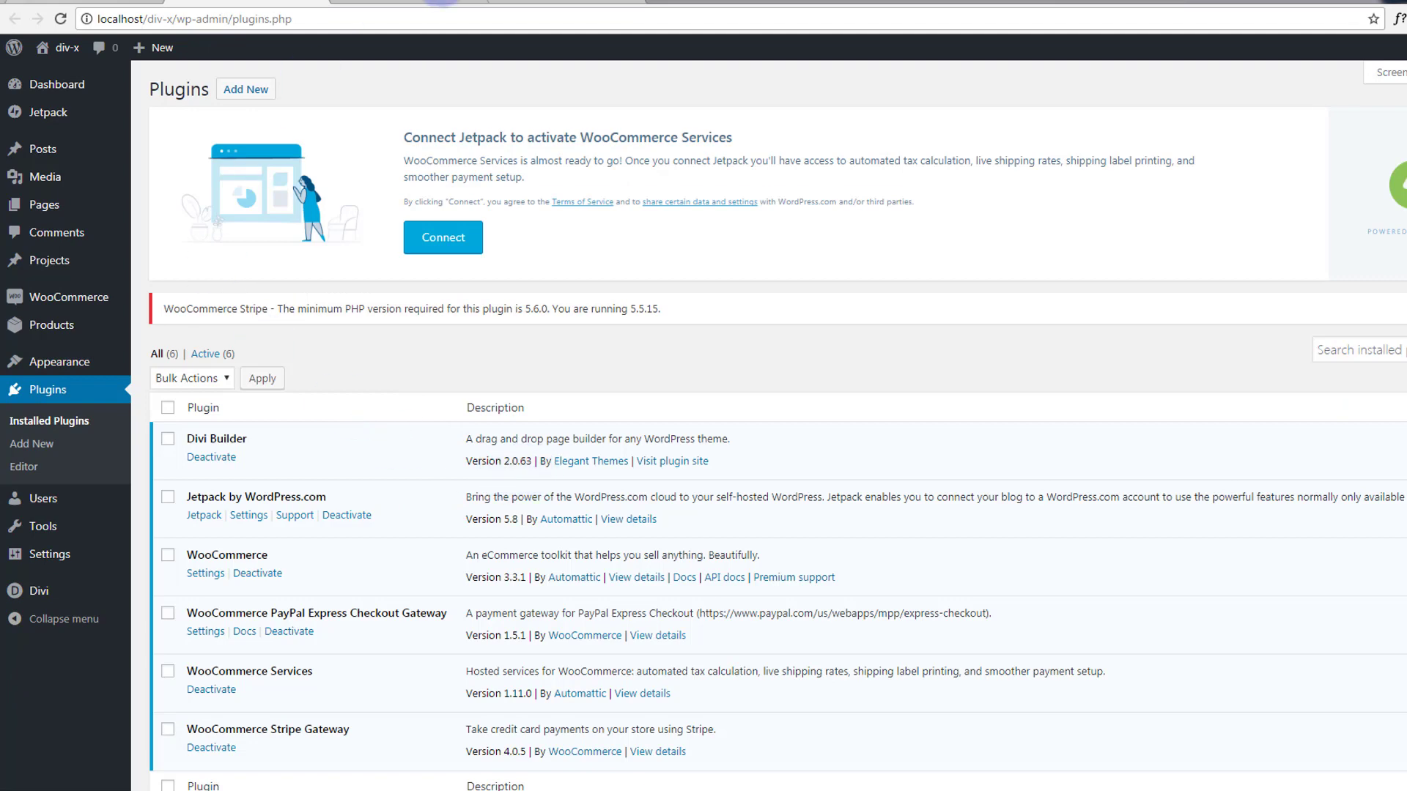
pyautogui.click(531, 3)
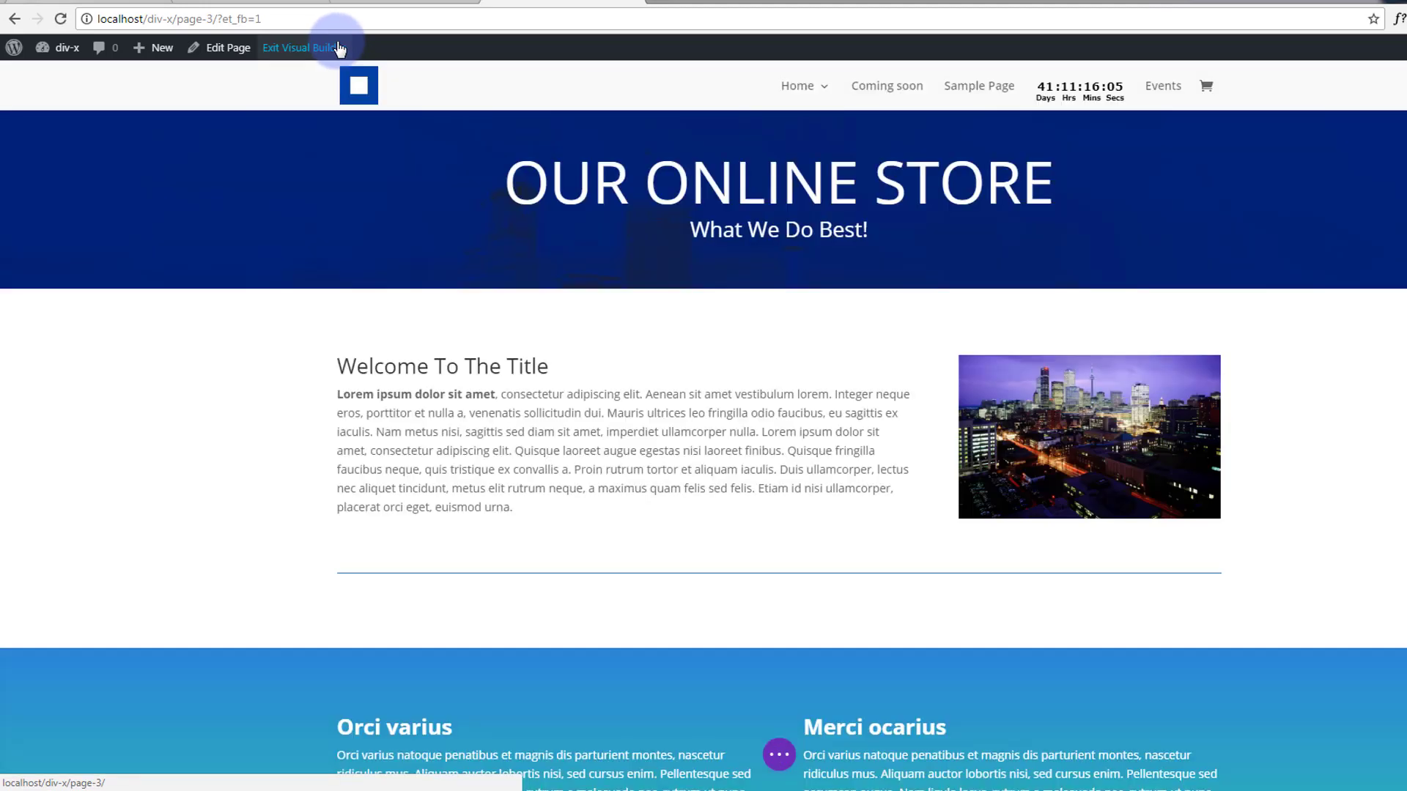
# Open the hero banner section's Design > Dividers settings at the Bottom divider options.
pyautogui.moveTo(235, 346)
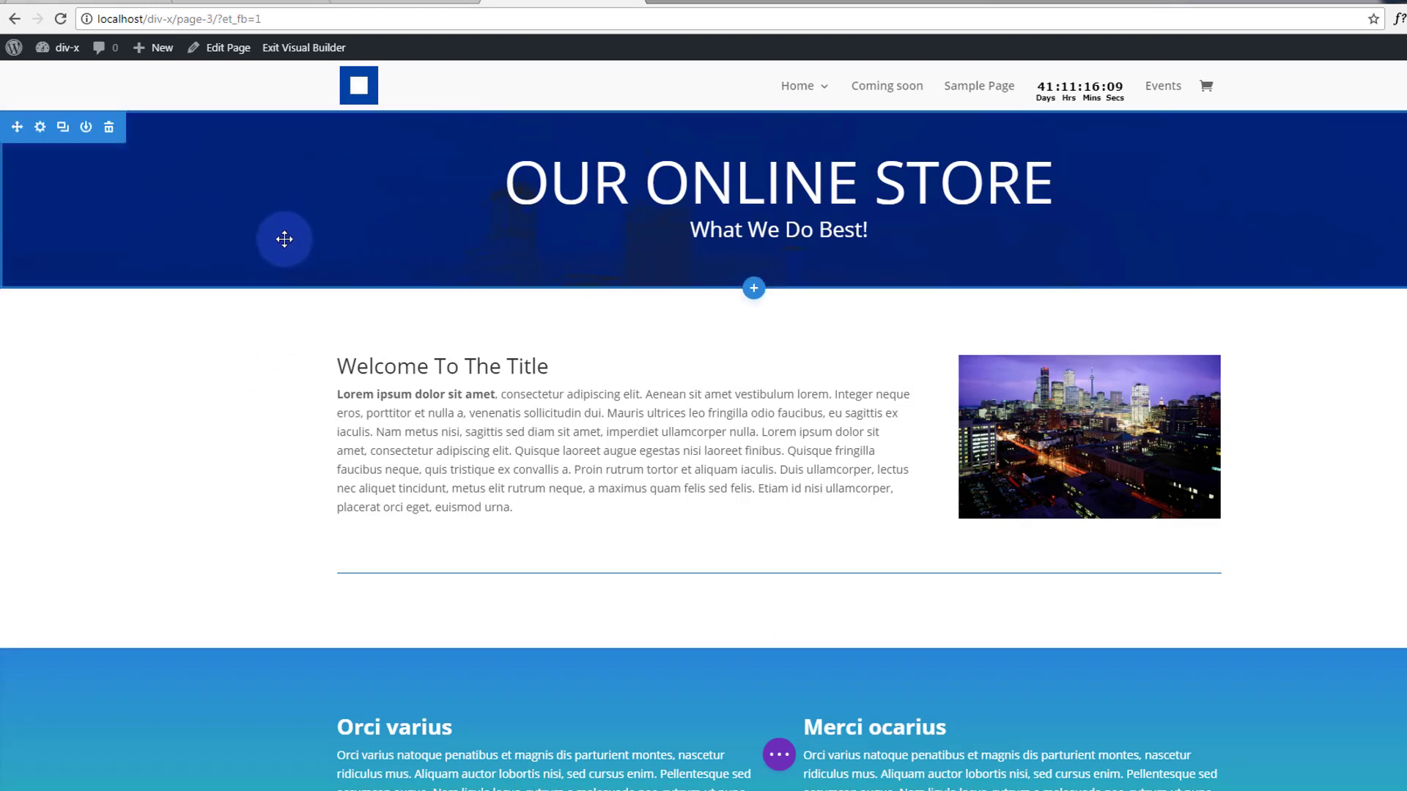
pyautogui.click(41, 128)
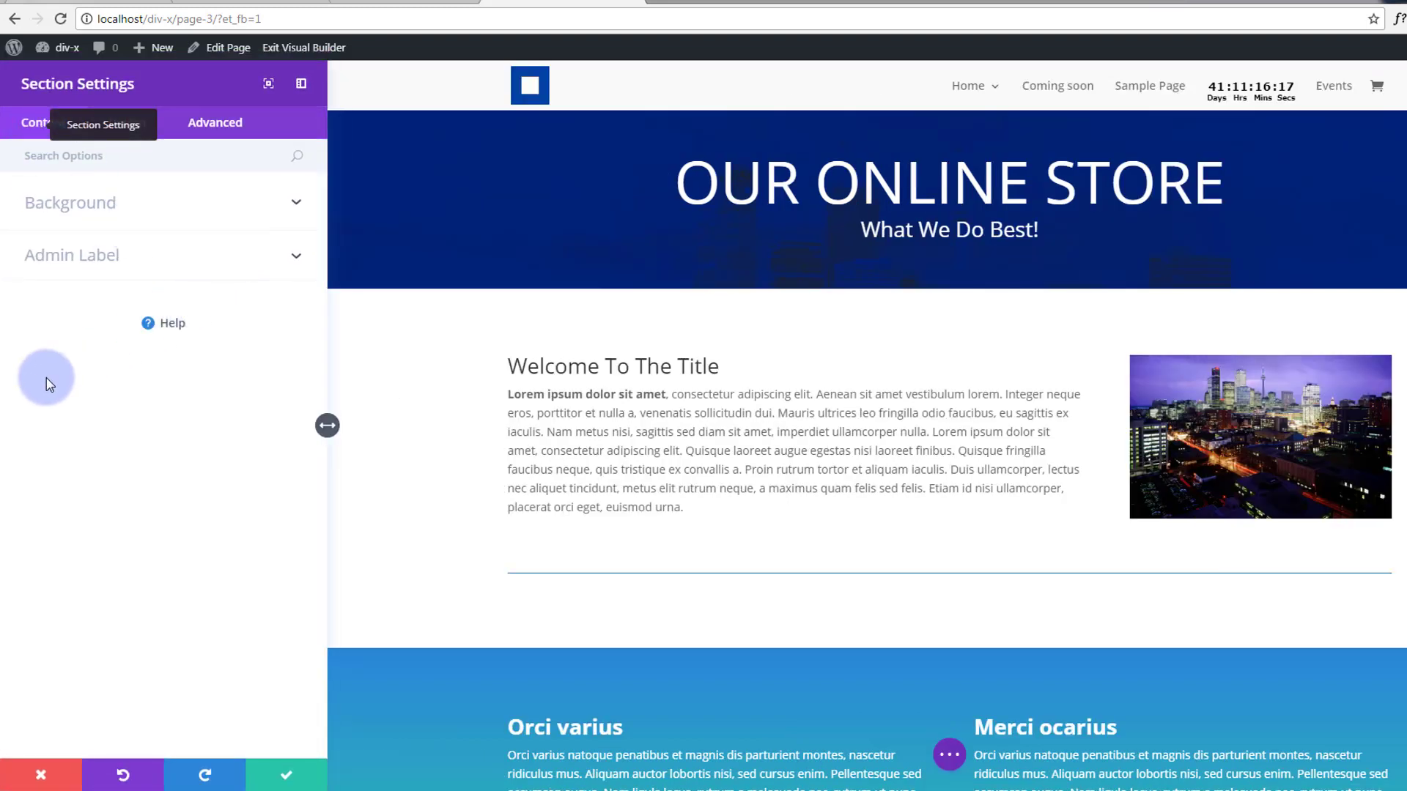
pyautogui.click(189, 125)
pyautogui.click(122, 128)
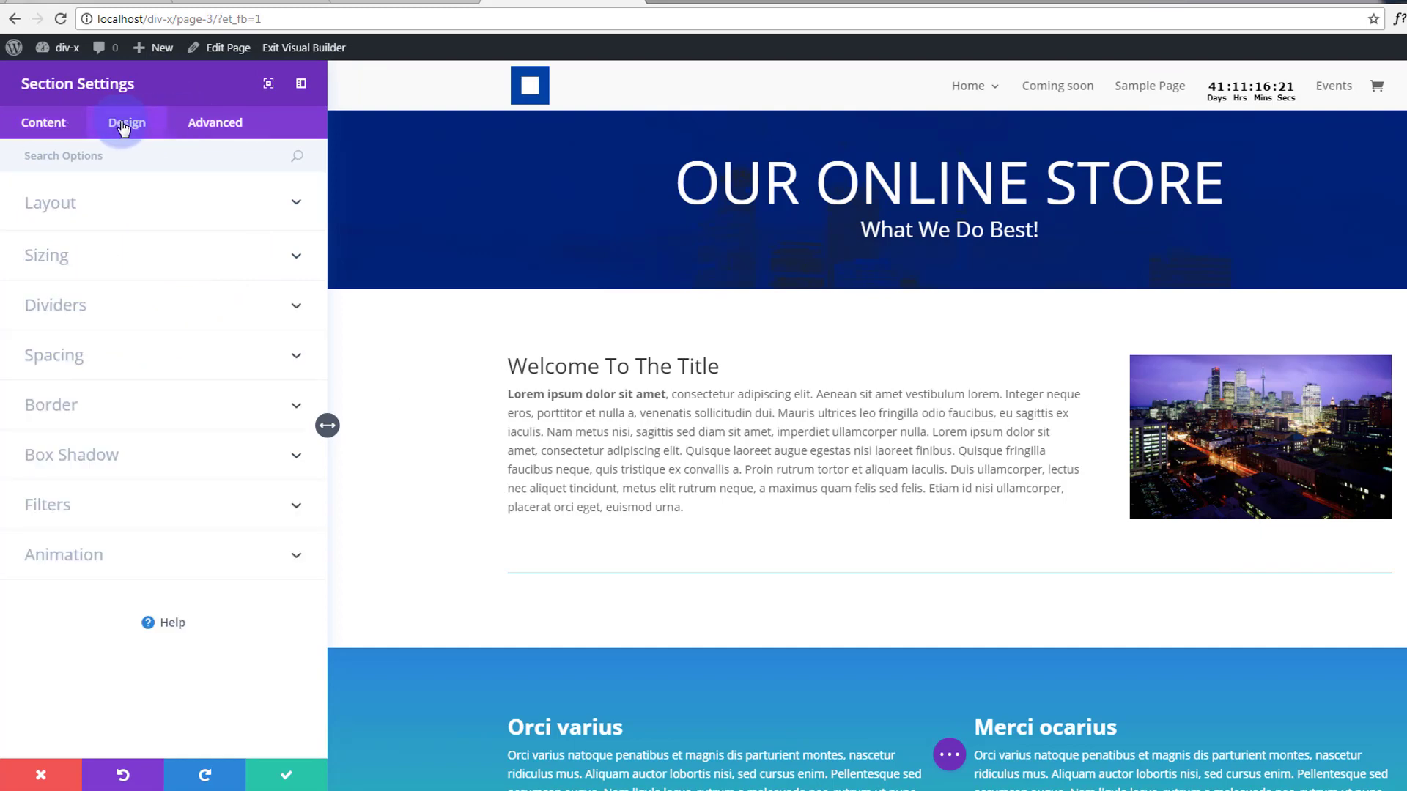
pyautogui.click(296, 308)
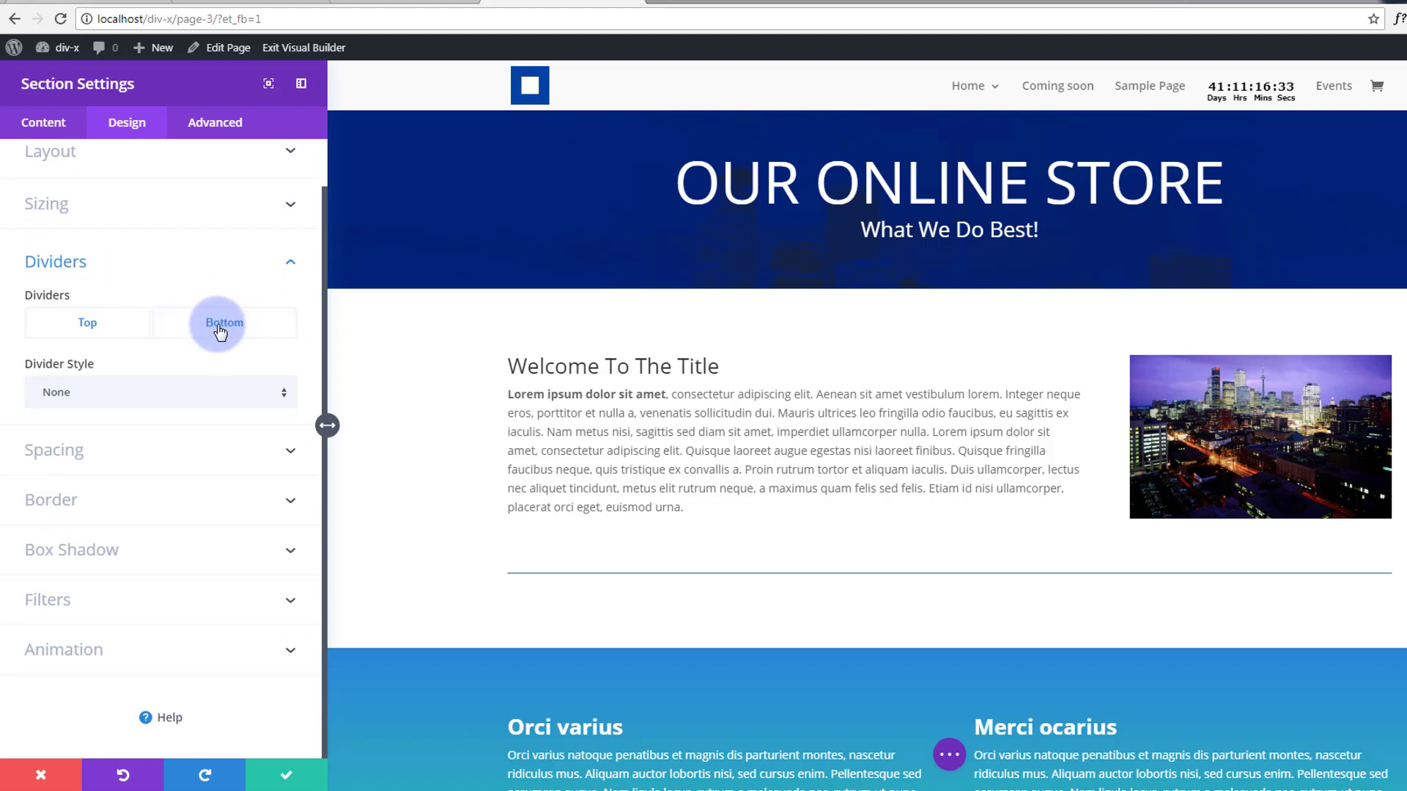
pyautogui.click(220, 331)
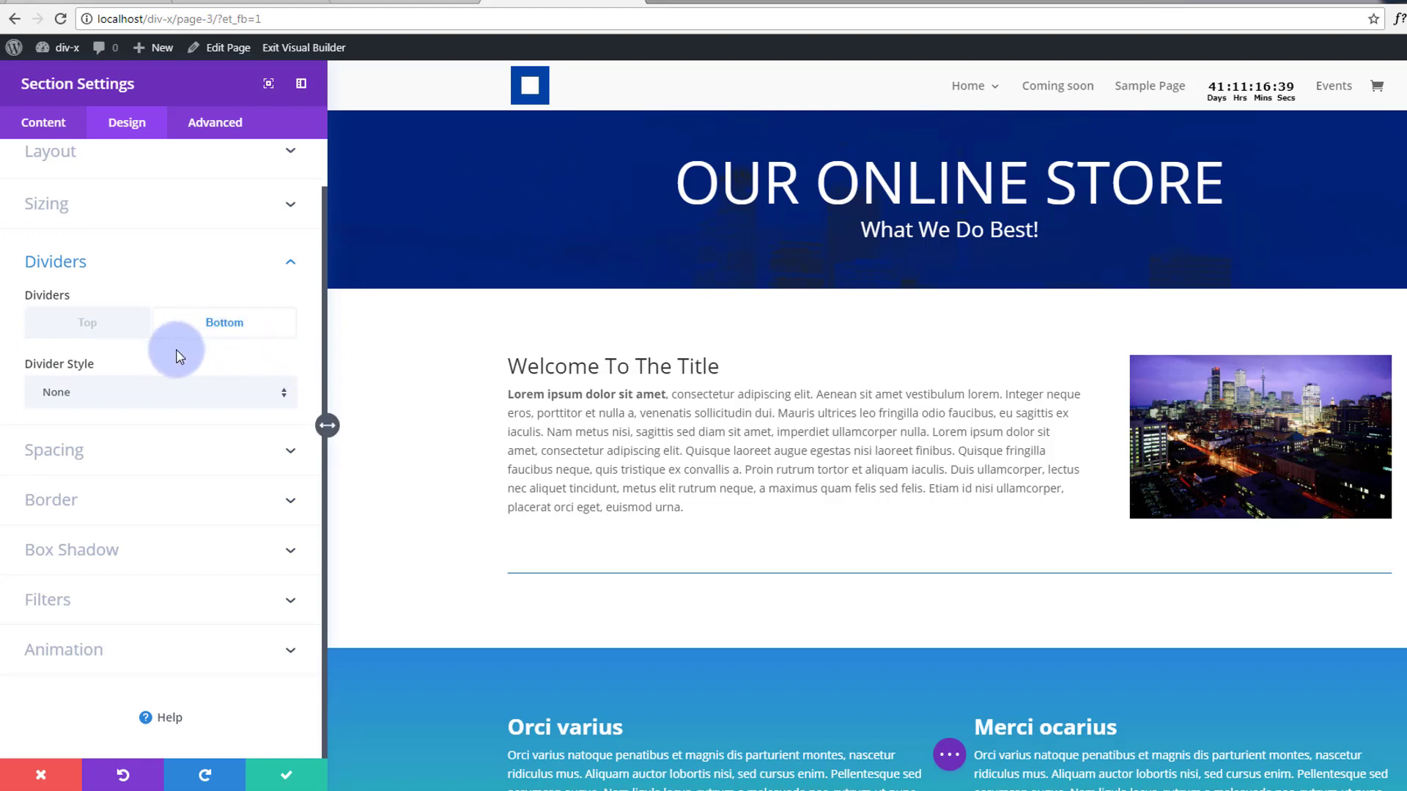
# Give the OUR ONLINE STORE hero banner the second slanted bottom divider shape.
pyautogui.click(285, 396)
pyautogui.scroll(-5, 198, 455)
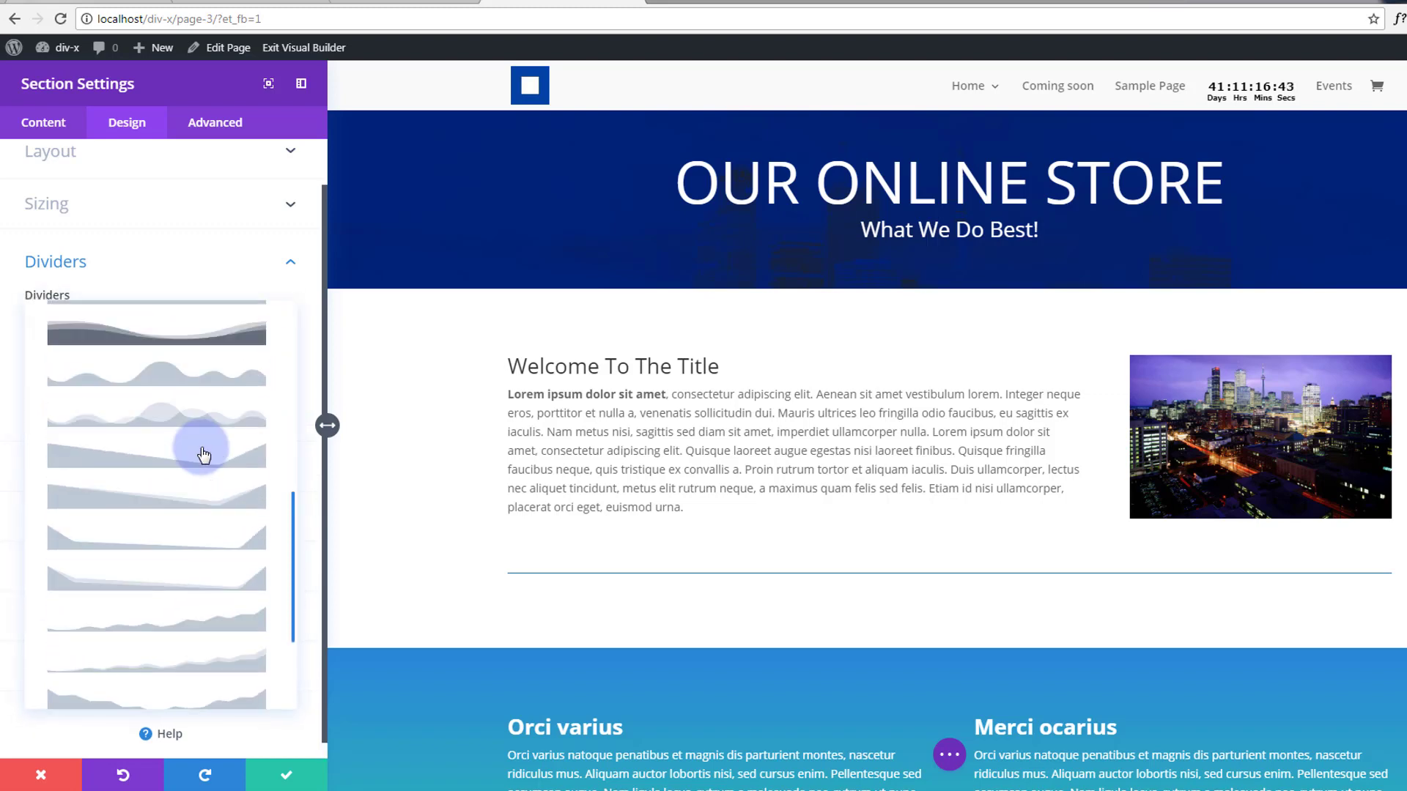
pyautogui.scroll(-3, 204, 455)
pyautogui.scroll(6, 205, 455)
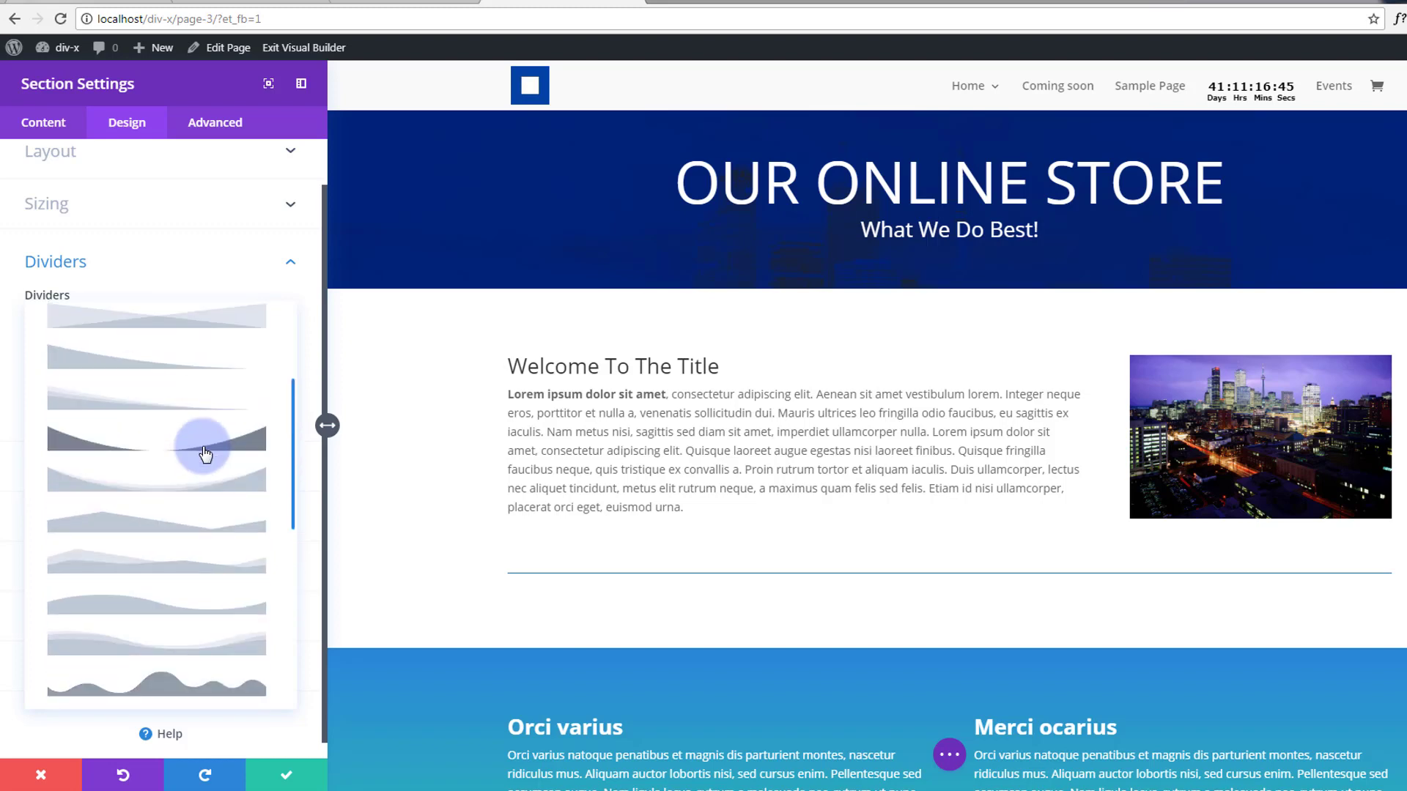
pyautogui.scroll(3, 205, 456)
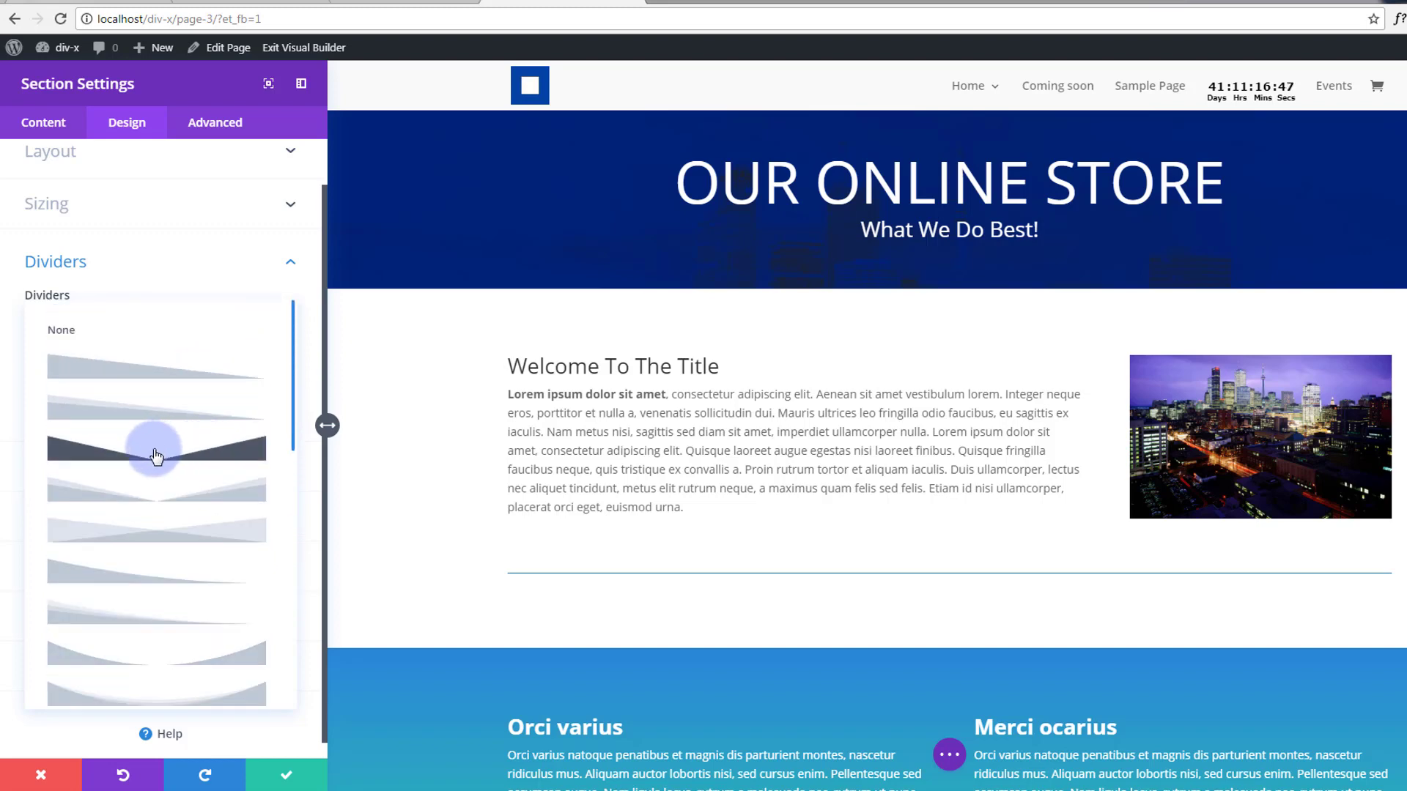
pyautogui.scroll(-8, 155, 455)
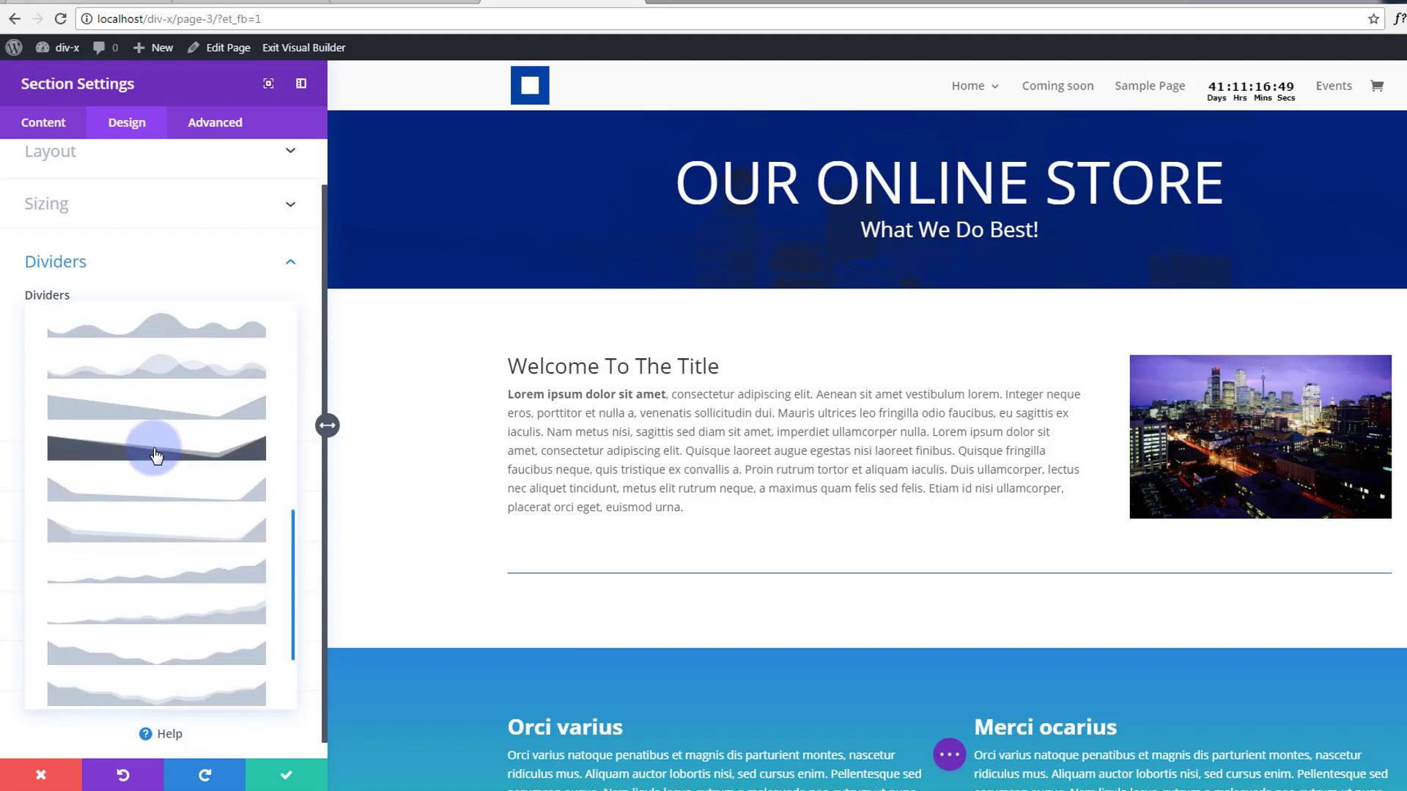
pyautogui.scroll(8, 156, 455)
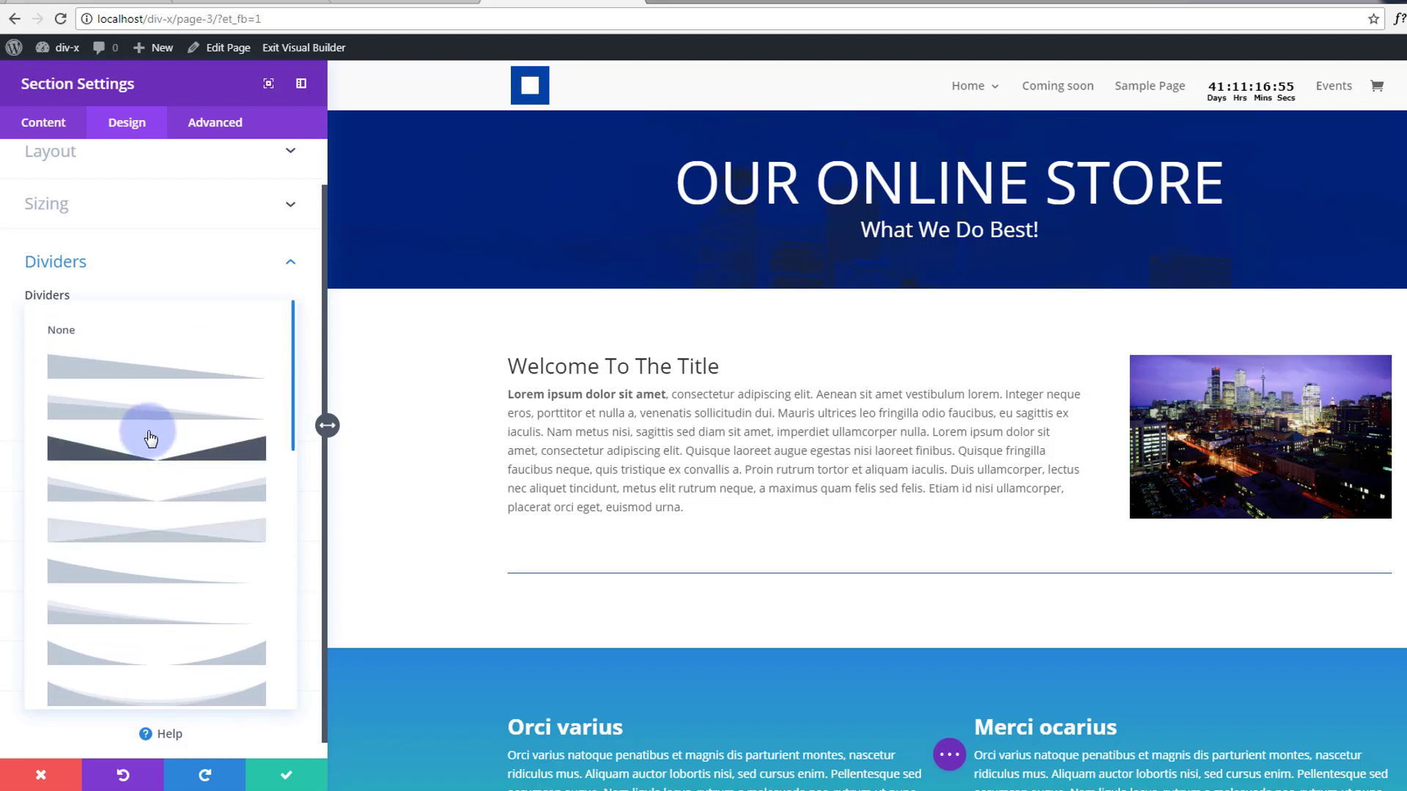
pyautogui.click(99, 419)
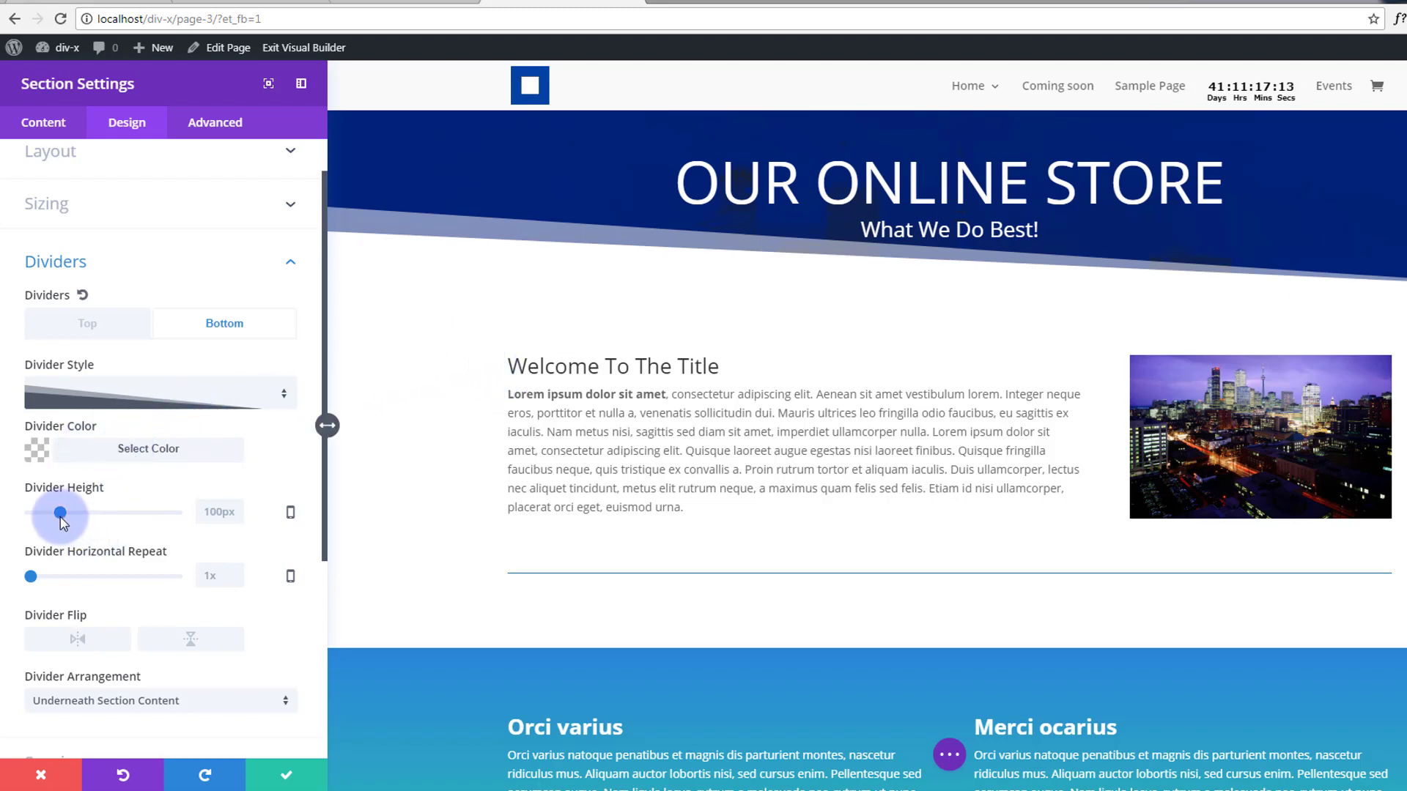
# Try the divider's height, horizontal repeat and flip options, then discard the bottom divider.
pyautogui.moveTo(61, 519)
pyautogui.mouseDown()
pyautogui.moveTo(44, 517)
pyautogui.moveTo(101, 526)
pyautogui.moveTo(22, 533)
pyautogui.moveTo(60, 525)
pyautogui.mouseUp()
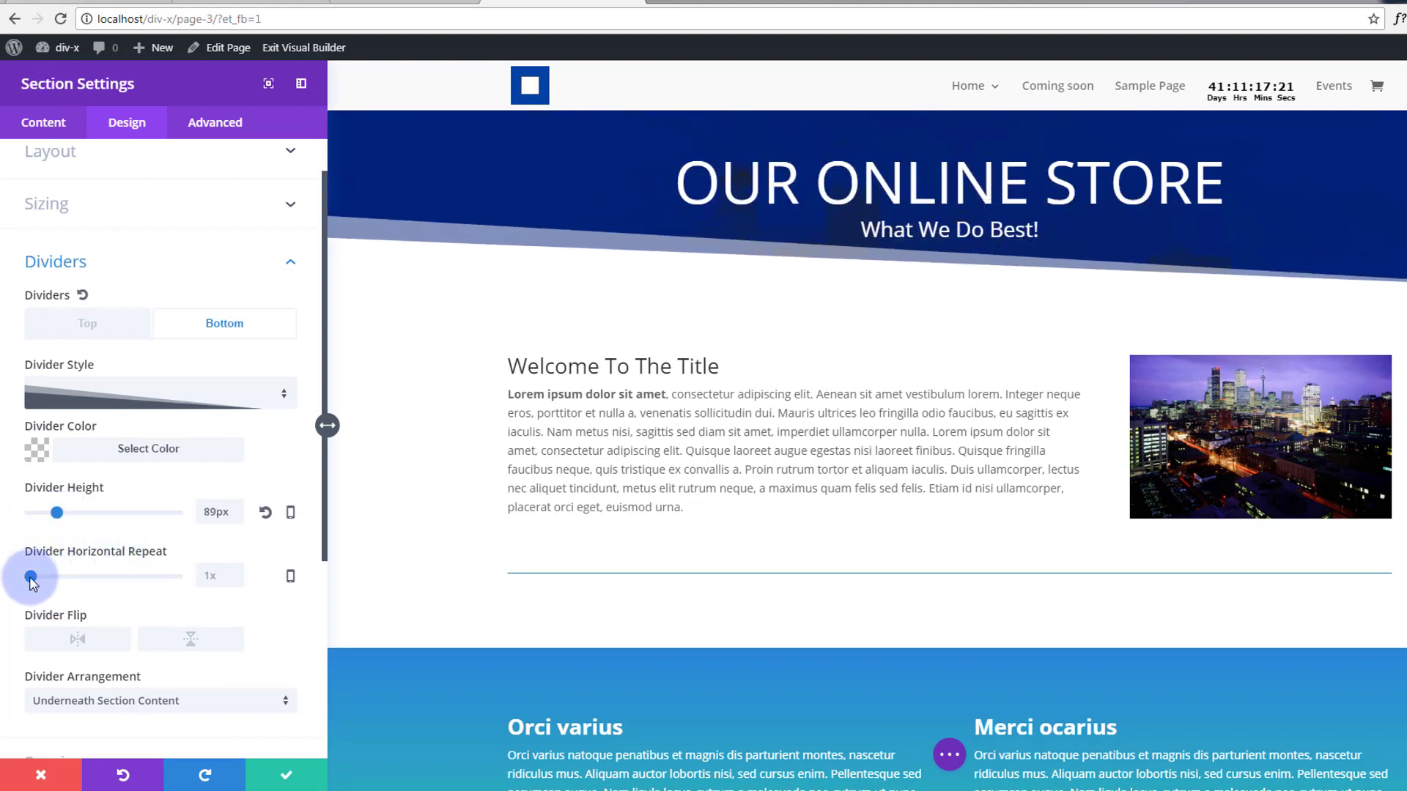
pyautogui.moveTo(33, 582)
pyautogui.mouseDown()
pyautogui.moveTo(151, 596)
pyautogui.moveTo(22, 595)
pyautogui.mouseUp()
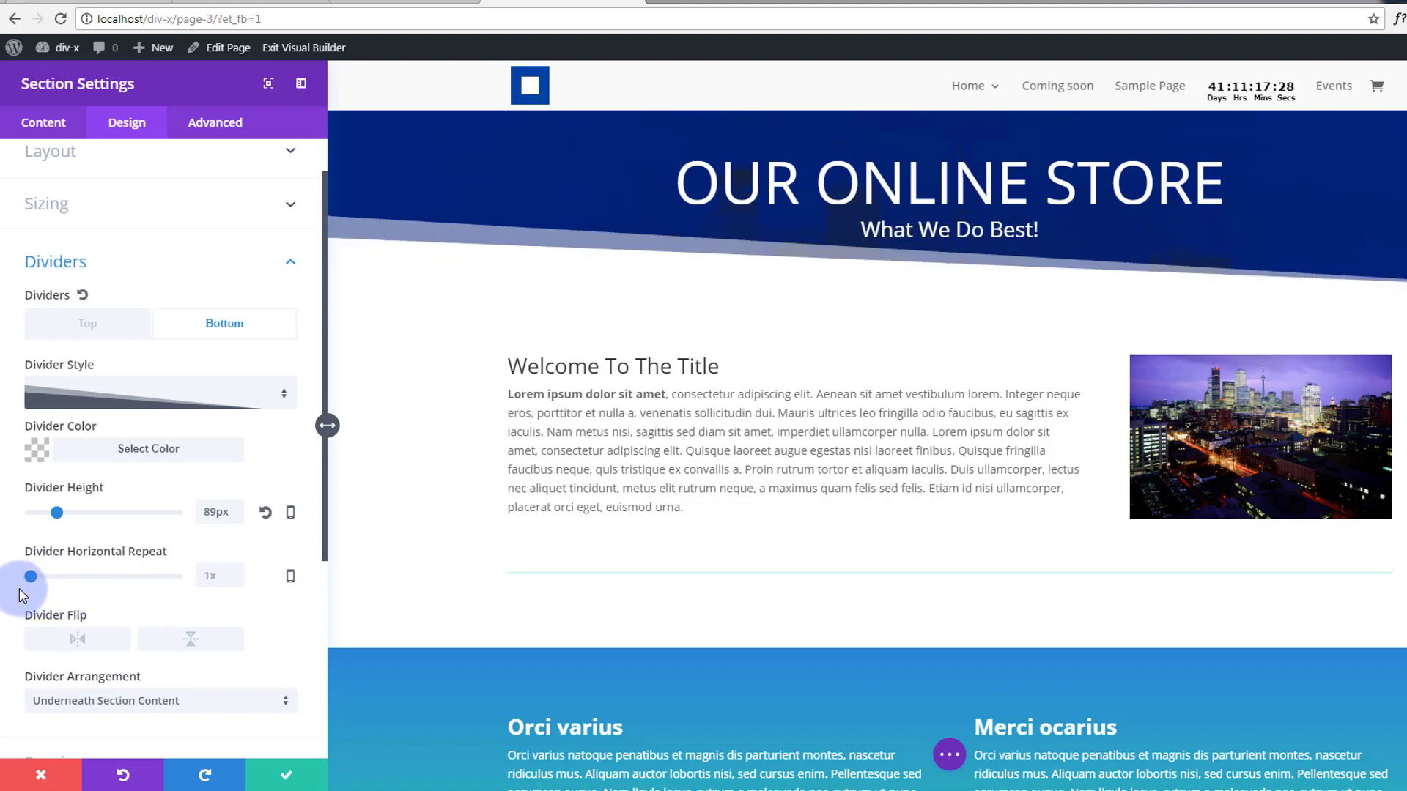
pyautogui.click(79, 641)
pyautogui.click(81, 643)
pyautogui.click(193, 643)
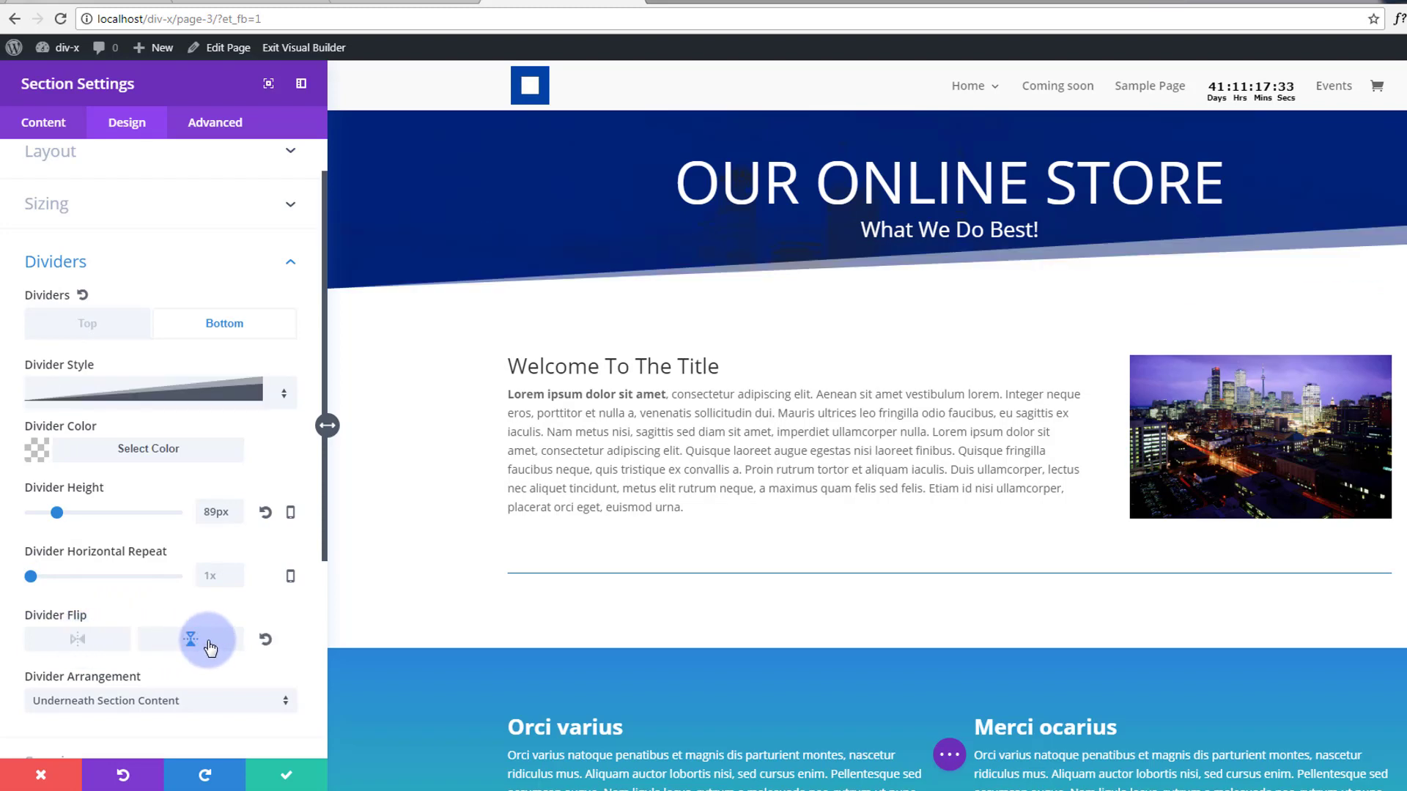
pyautogui.click(209, 647)
pyautogui.click(210, 649)
pyautogui.click(209, 648)
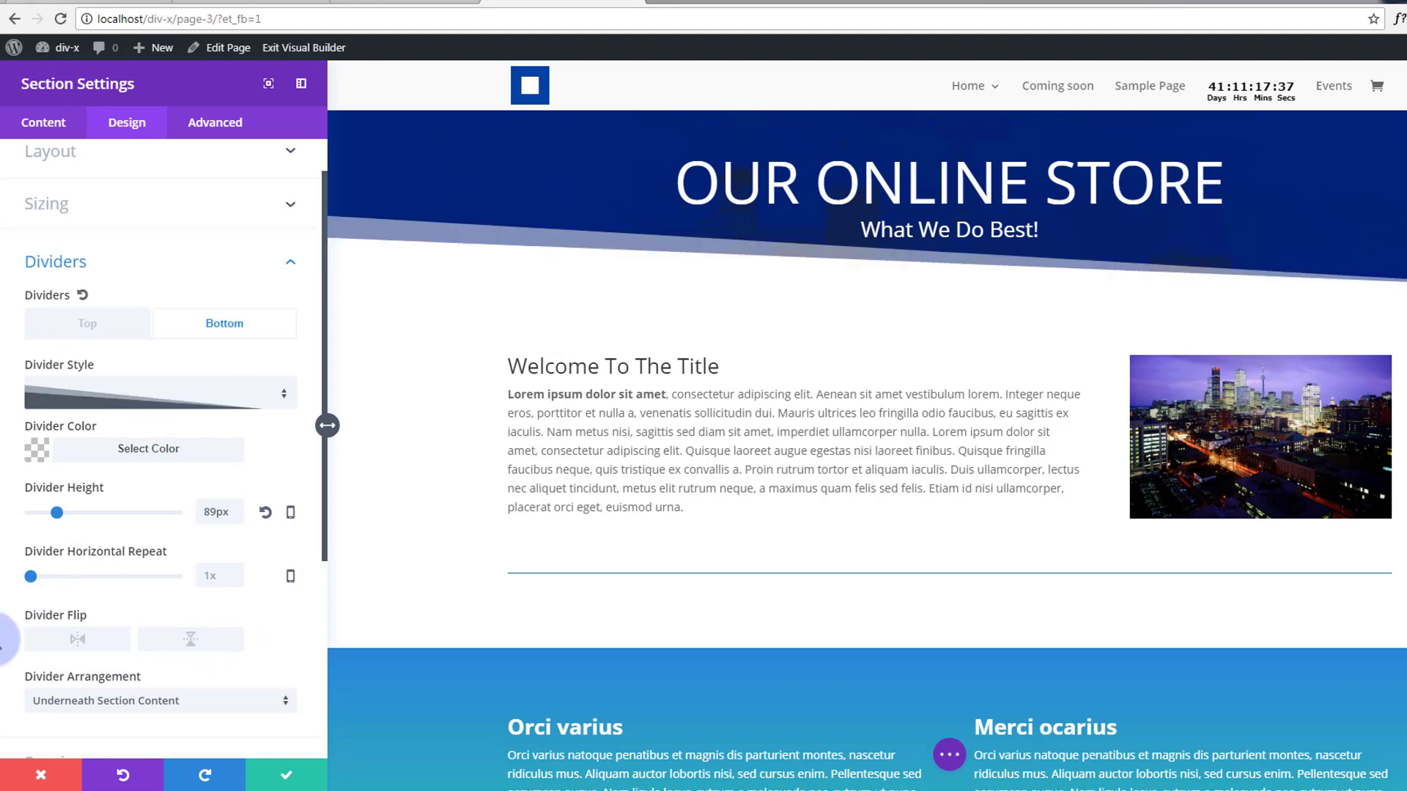
pyautogui.click(48, 774)
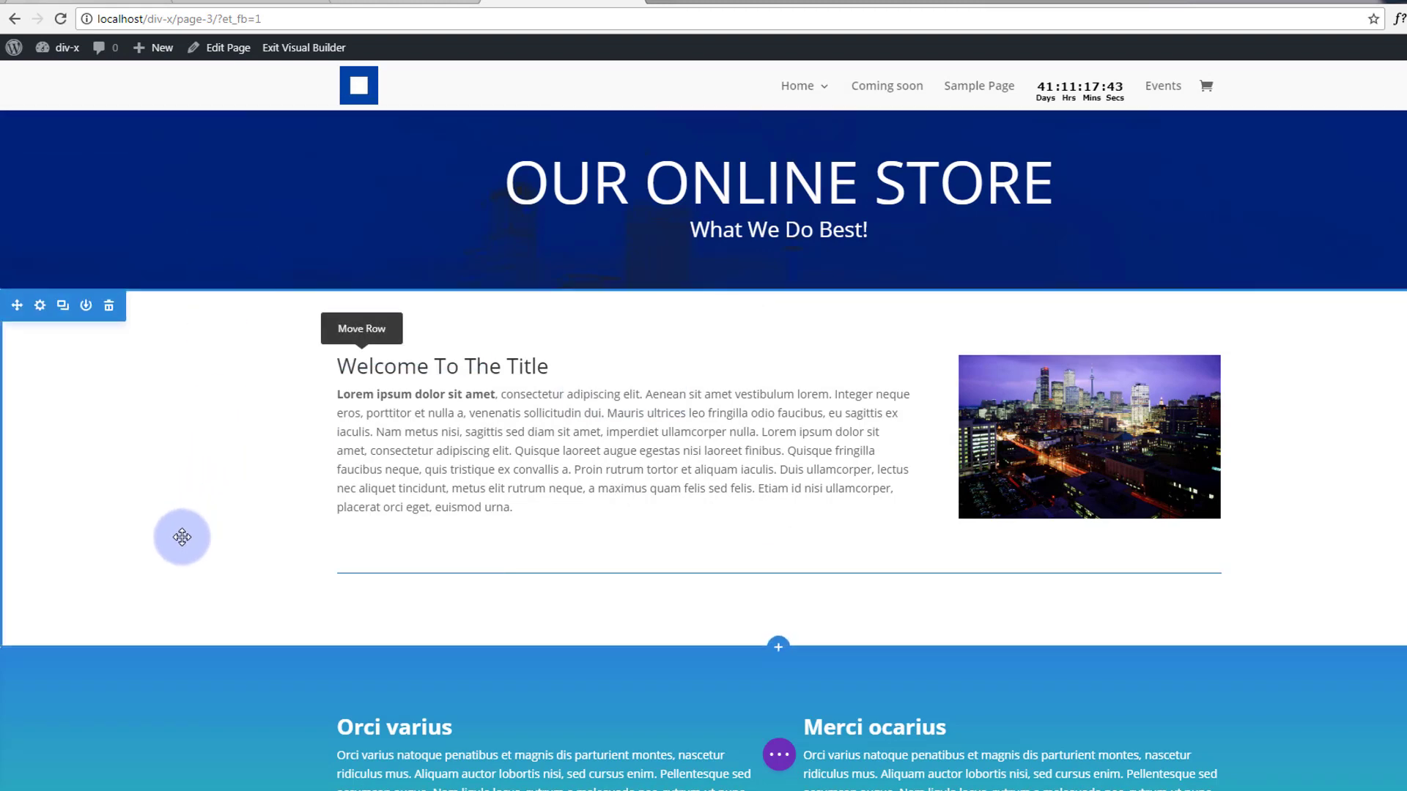
# Give the Welcome To The Title section a slope top divider 119px tall and save.
pyautogui.click(40, 308)
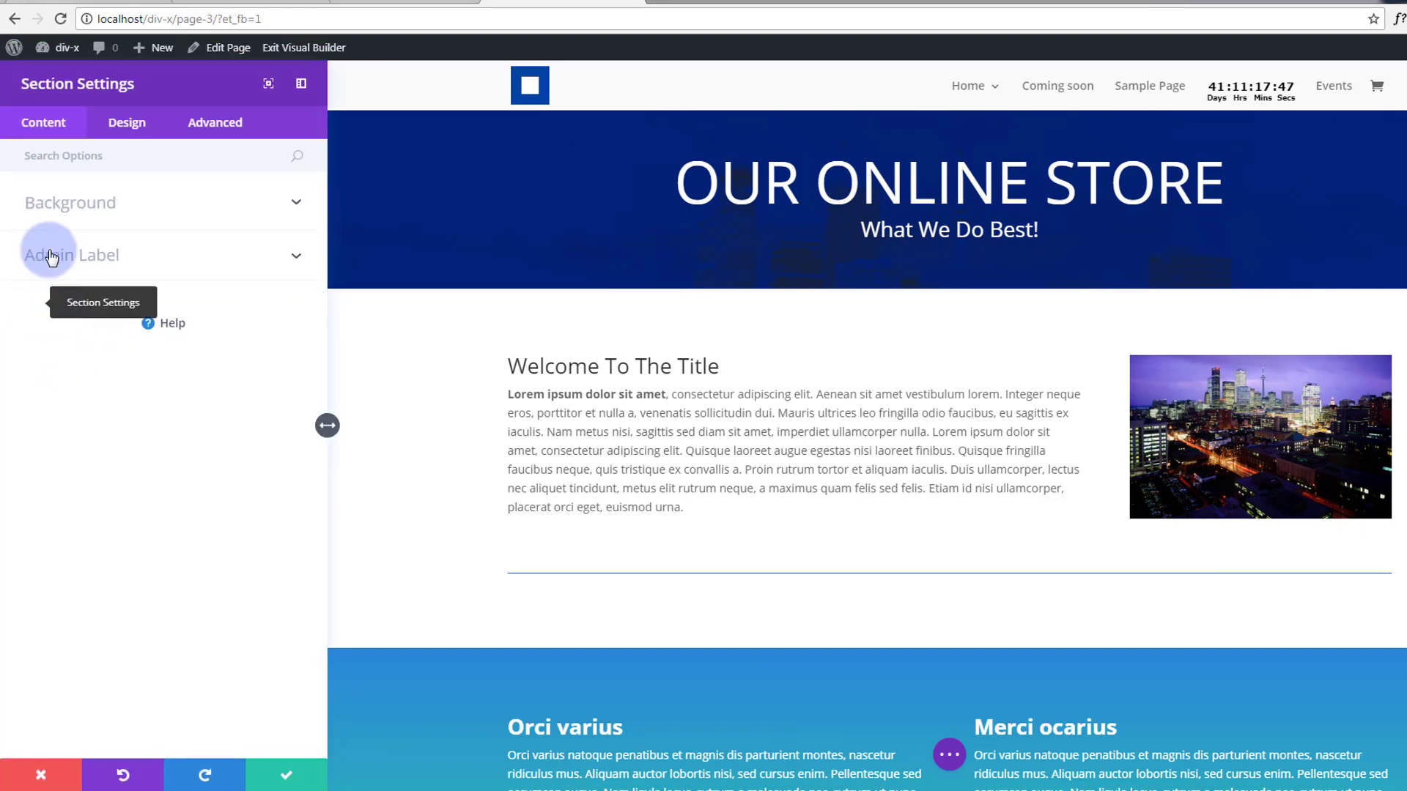
pyautogui.click(136, 126)
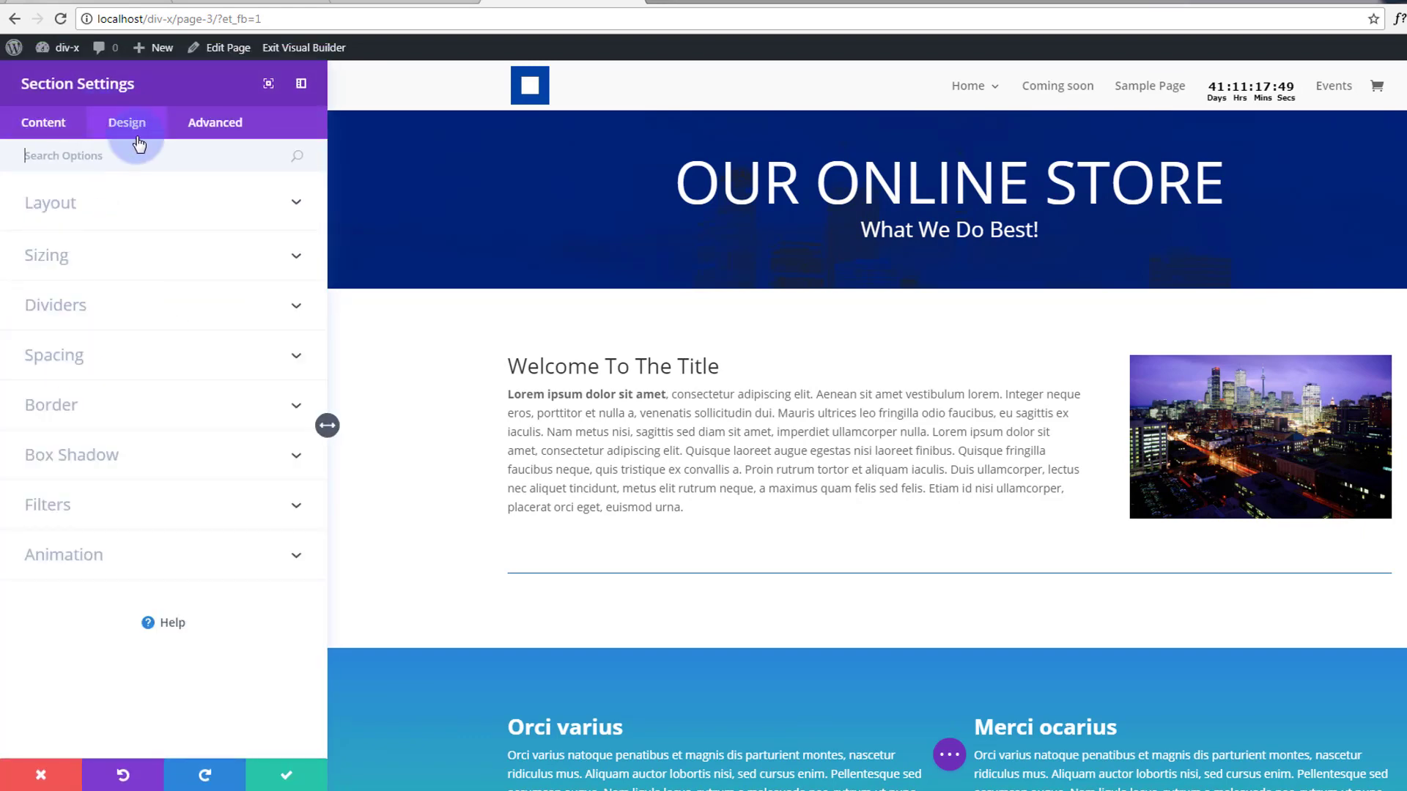
pyautogui.click(297, 308)
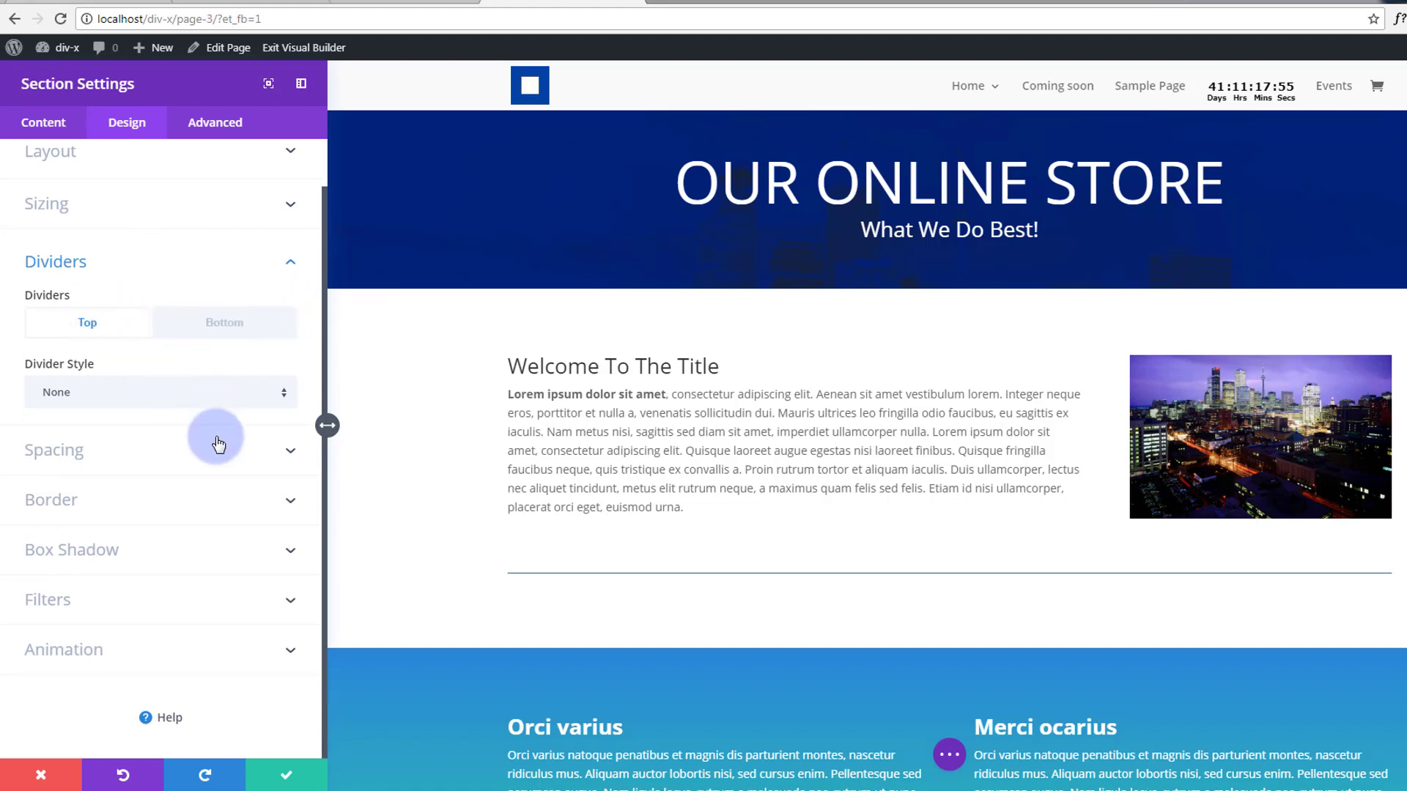
pyautogui.click(285, 395)
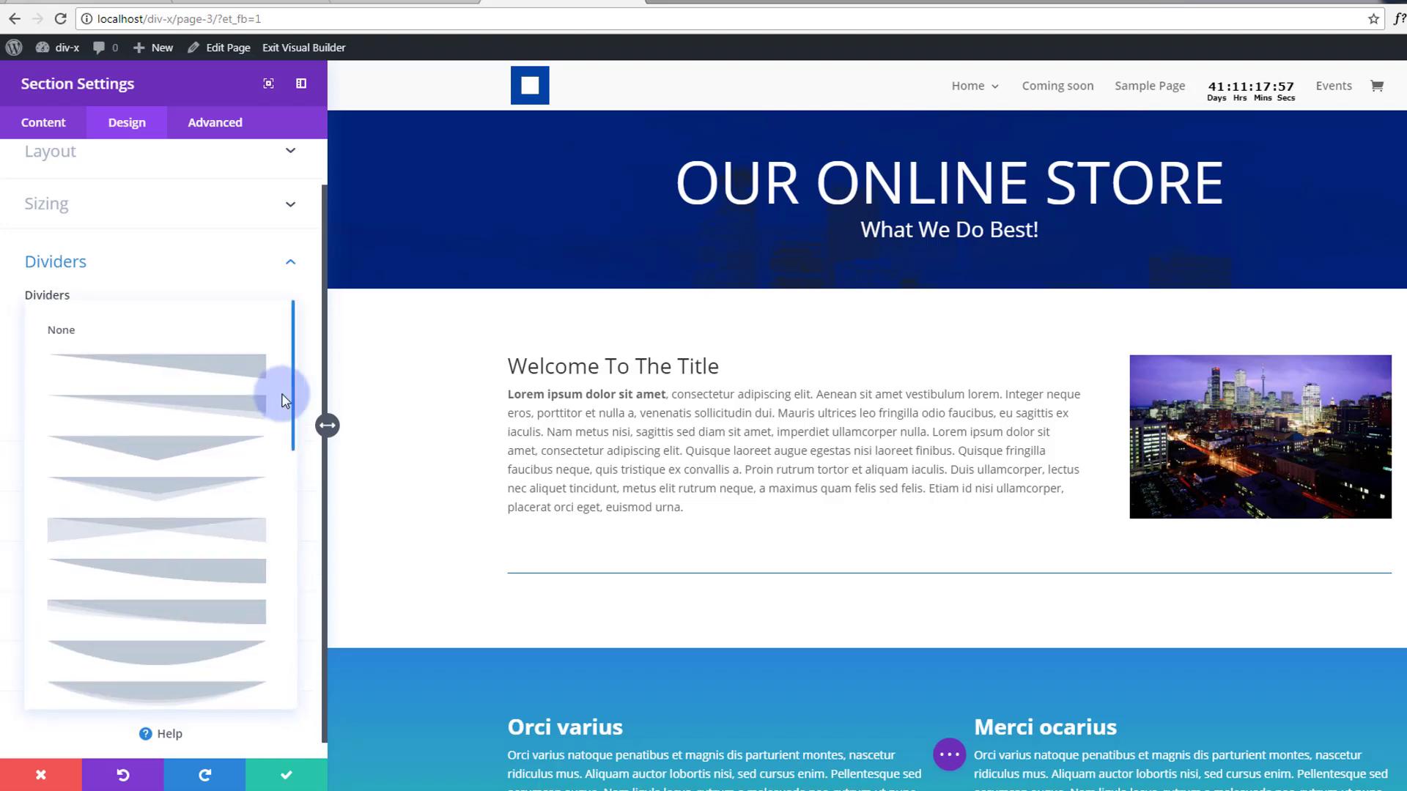
pyautogui.click(252, 397)
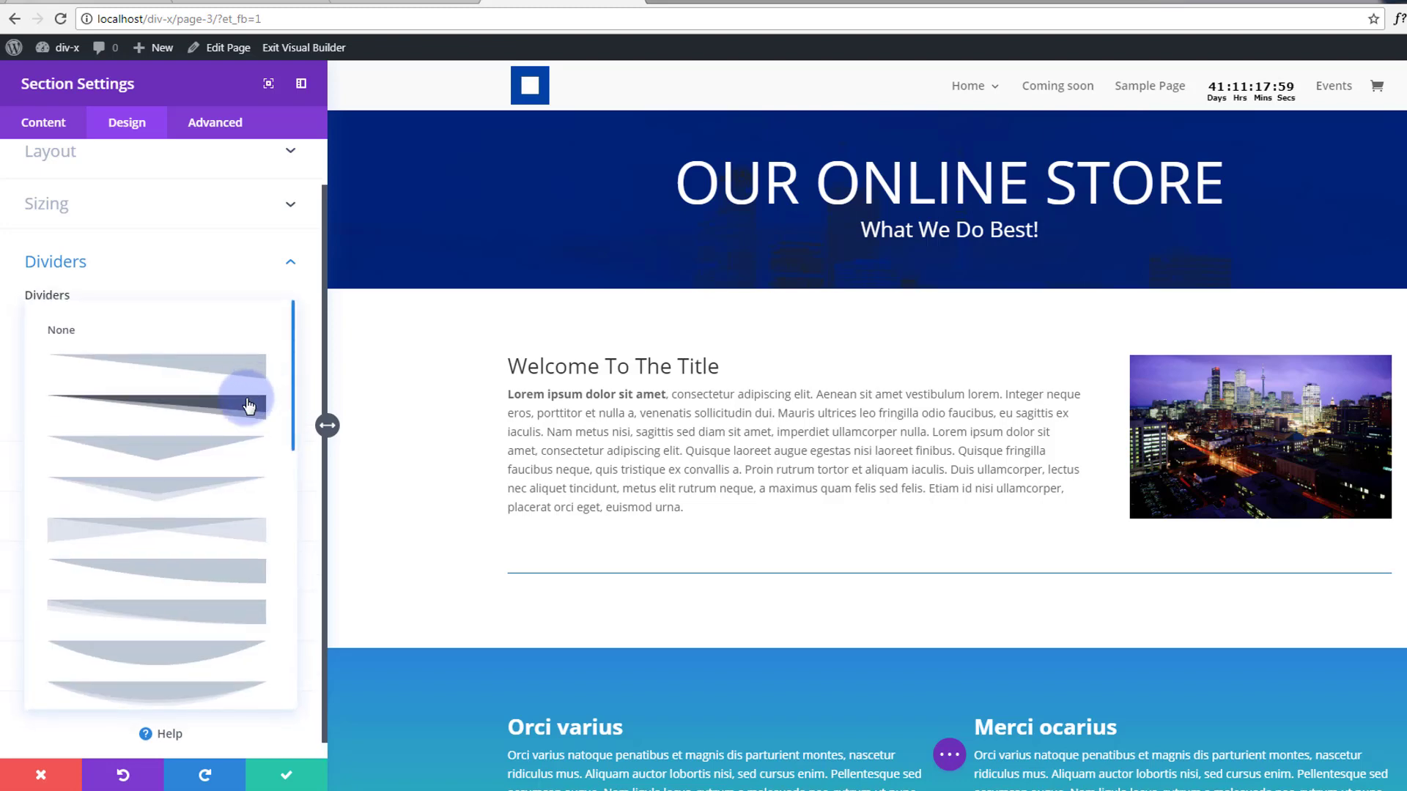
pyautogui.click(246, 408)
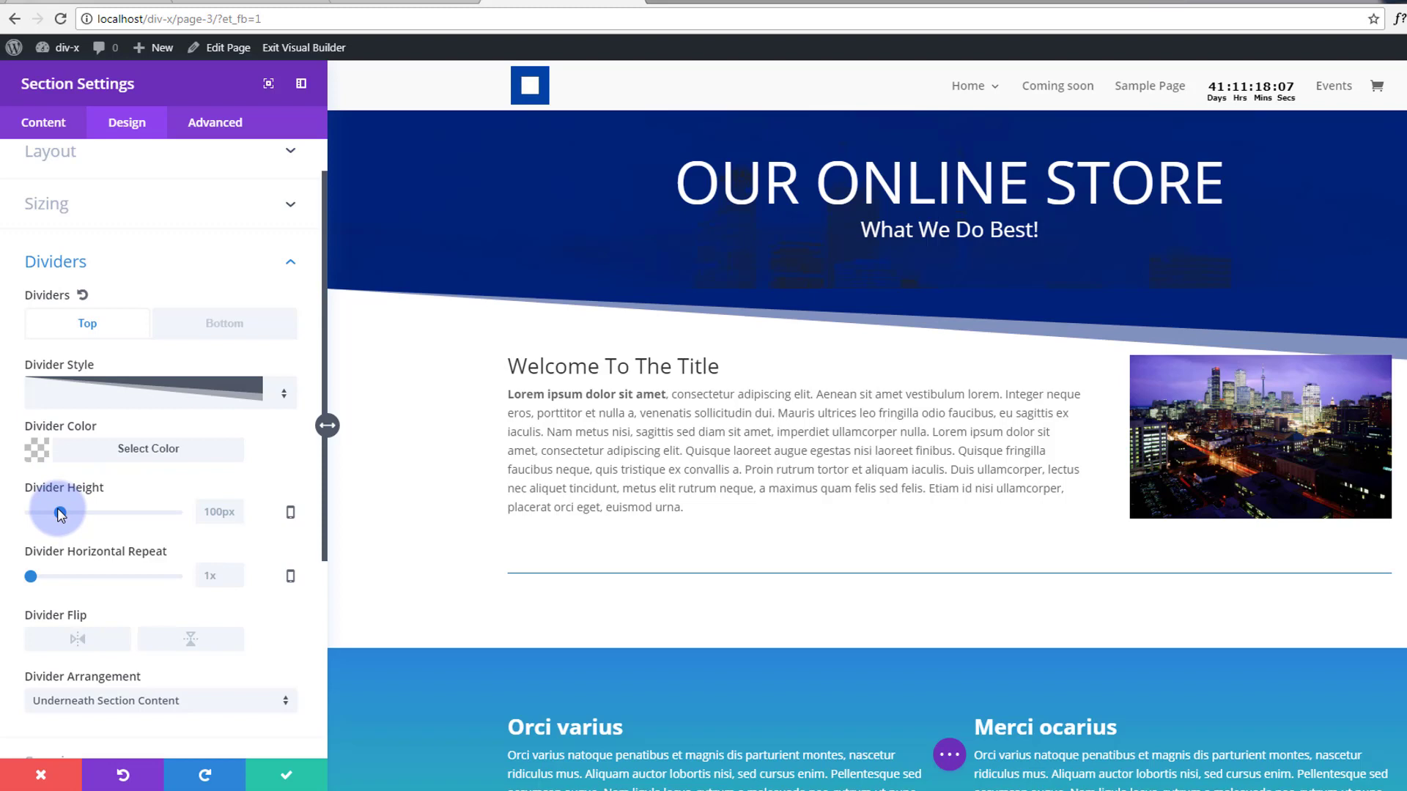
pyautogui.moveTo(60, 515); pyautogui.dragTo(66, 515)
pyautogui.click(285, 781)
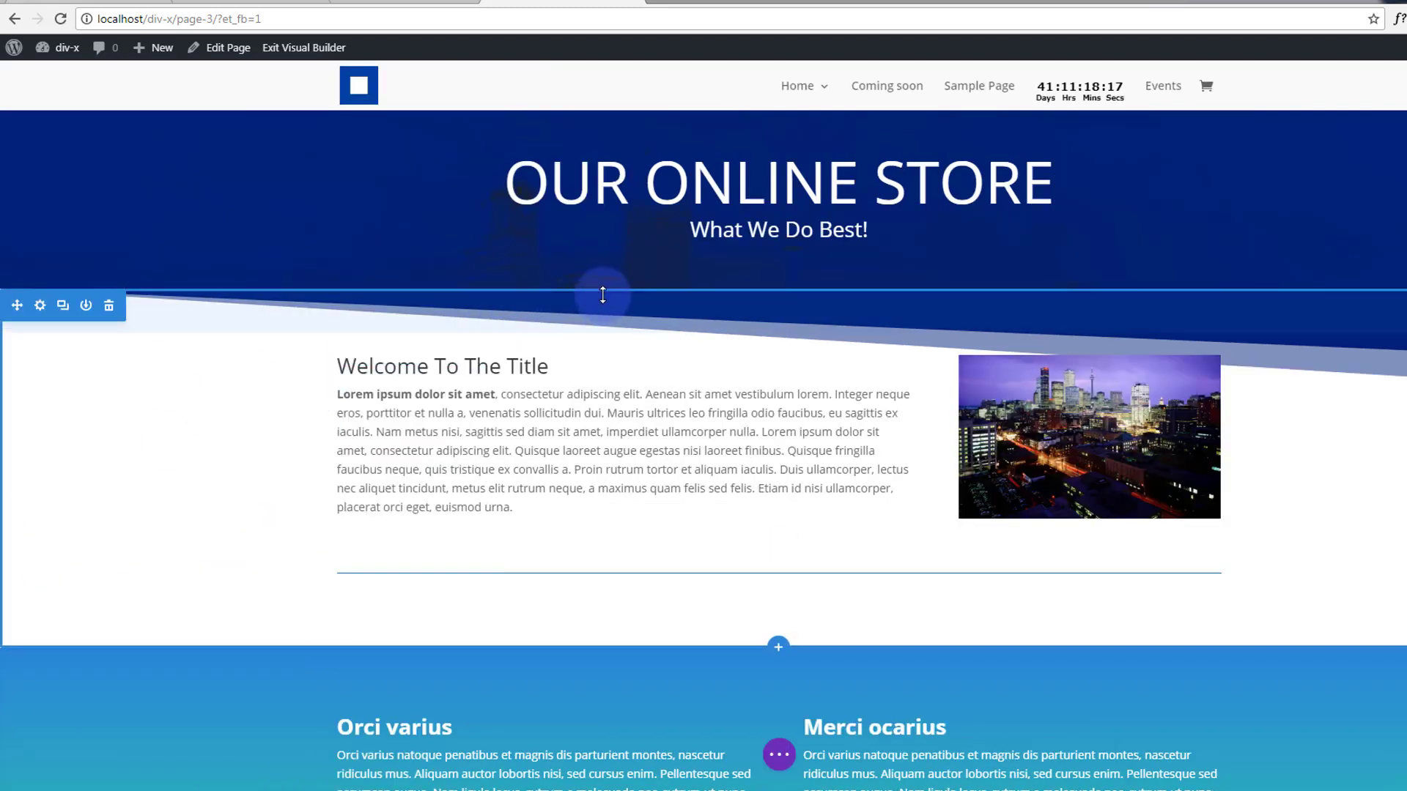
# Set the welcome section's top padding to 128px and bottom padding to about 133px.
pyautogui.moveTo(603, 295); pyautogui.dragTo(504, 360)
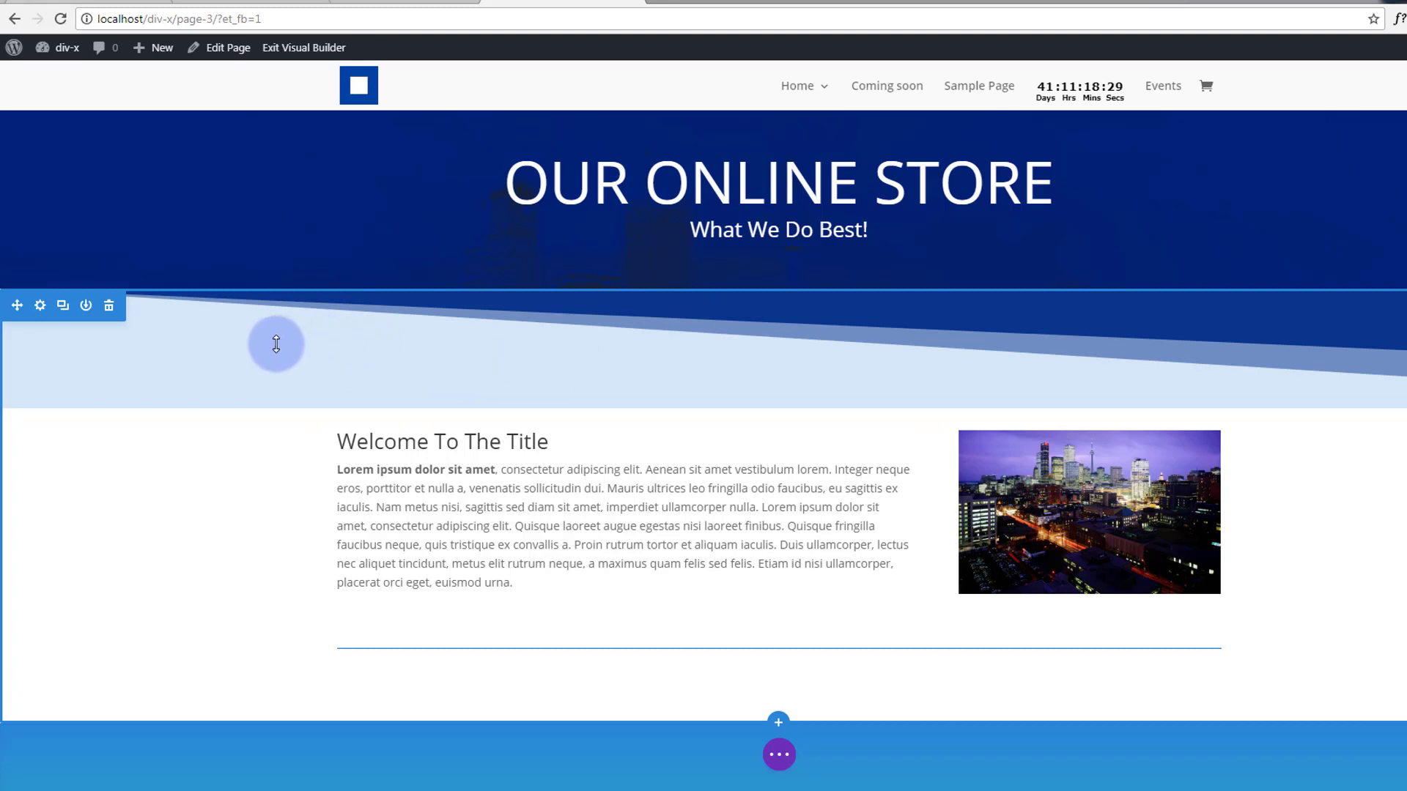
pyautogui.scroll(-3, 240, 362)
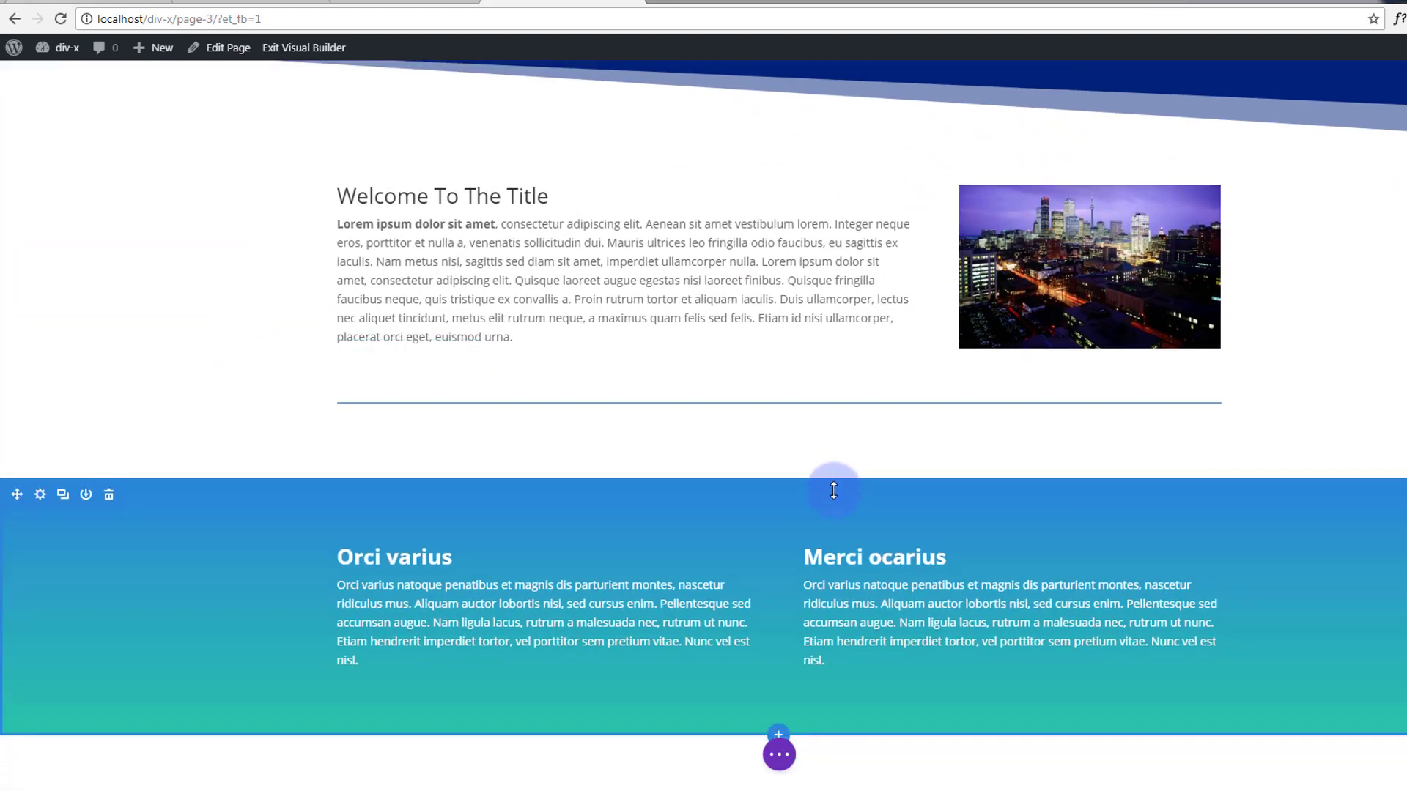
pyautogui.moveTo(835, 487)
pyautogui.mouseDown()
pyautogui.moveTo(832, 533)
pyautogui.moveTo(830, 481)
pyautogui.mouseUp()
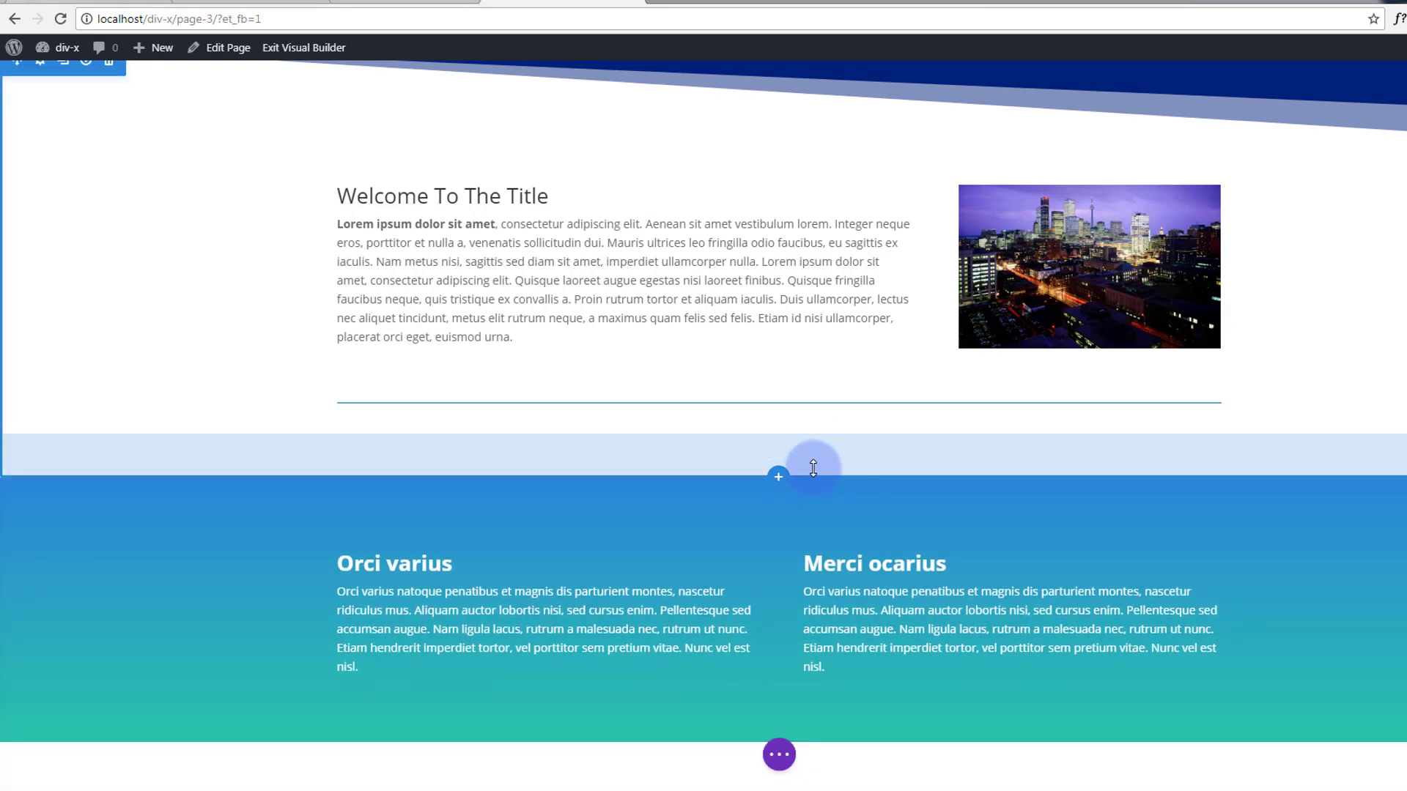
pyautogui.moveTo(813, 466); pyautogui.dragTo(812, 530)
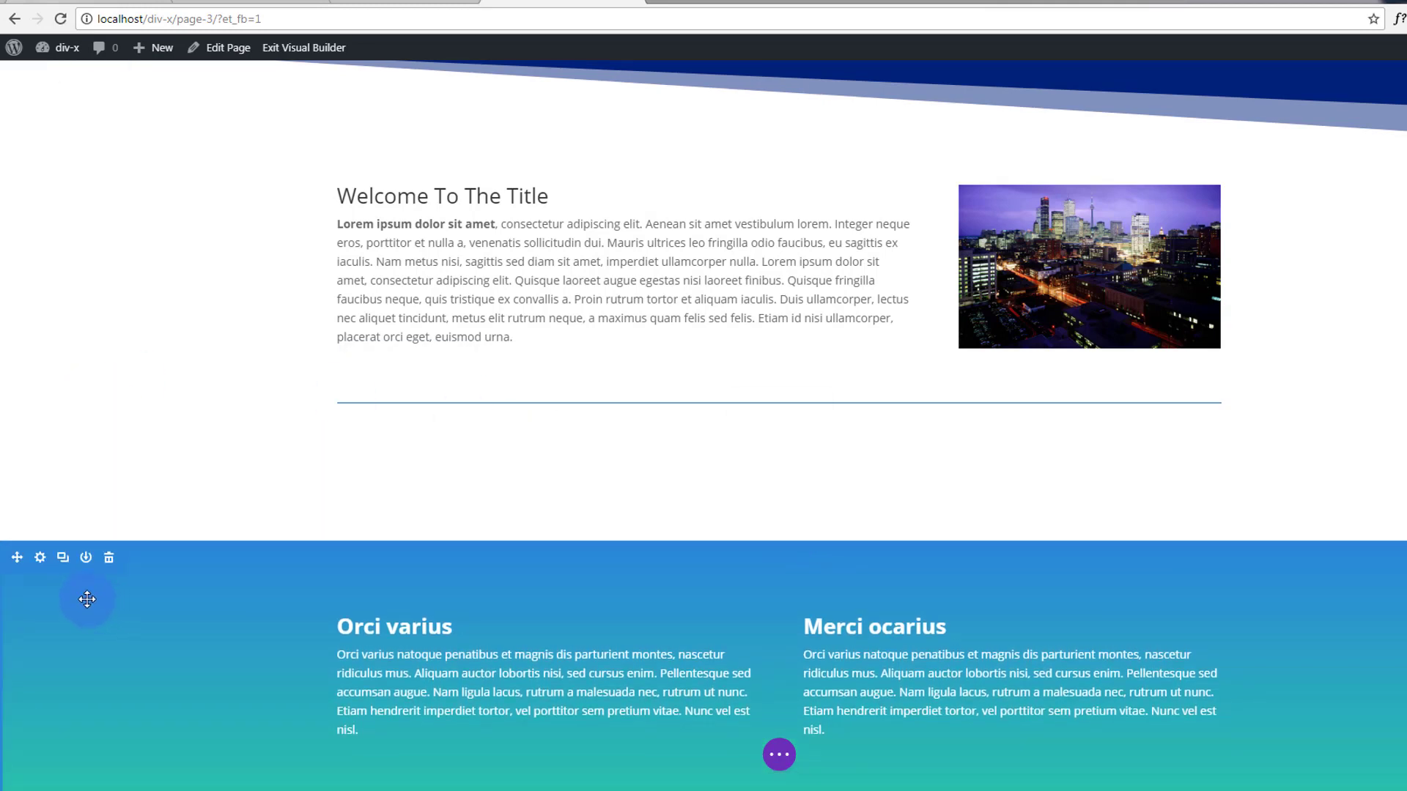
# Add a layered wave top divider 136px high to the blue Orci varius section.
pyautogui.click(40, 558)
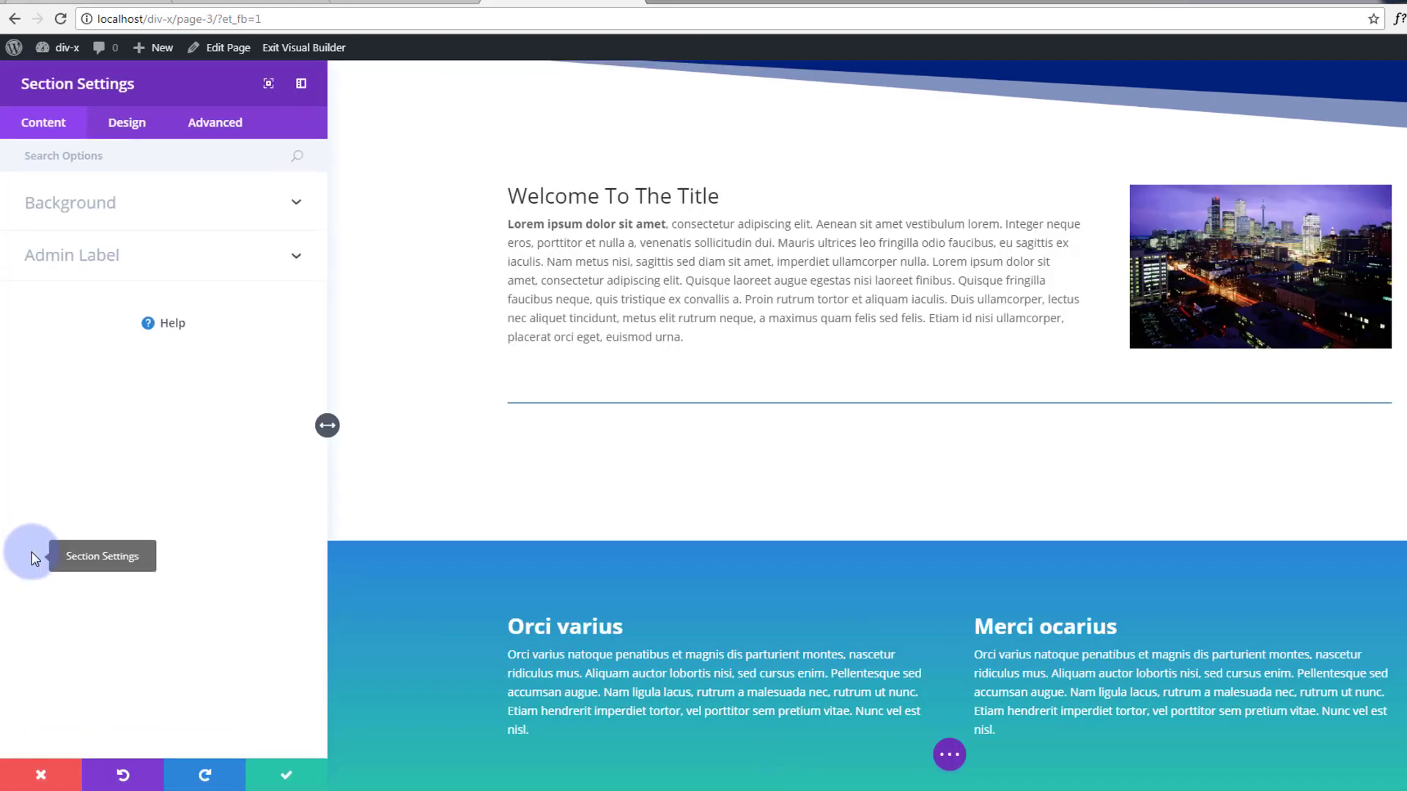
pyautogui.click(116, 129)
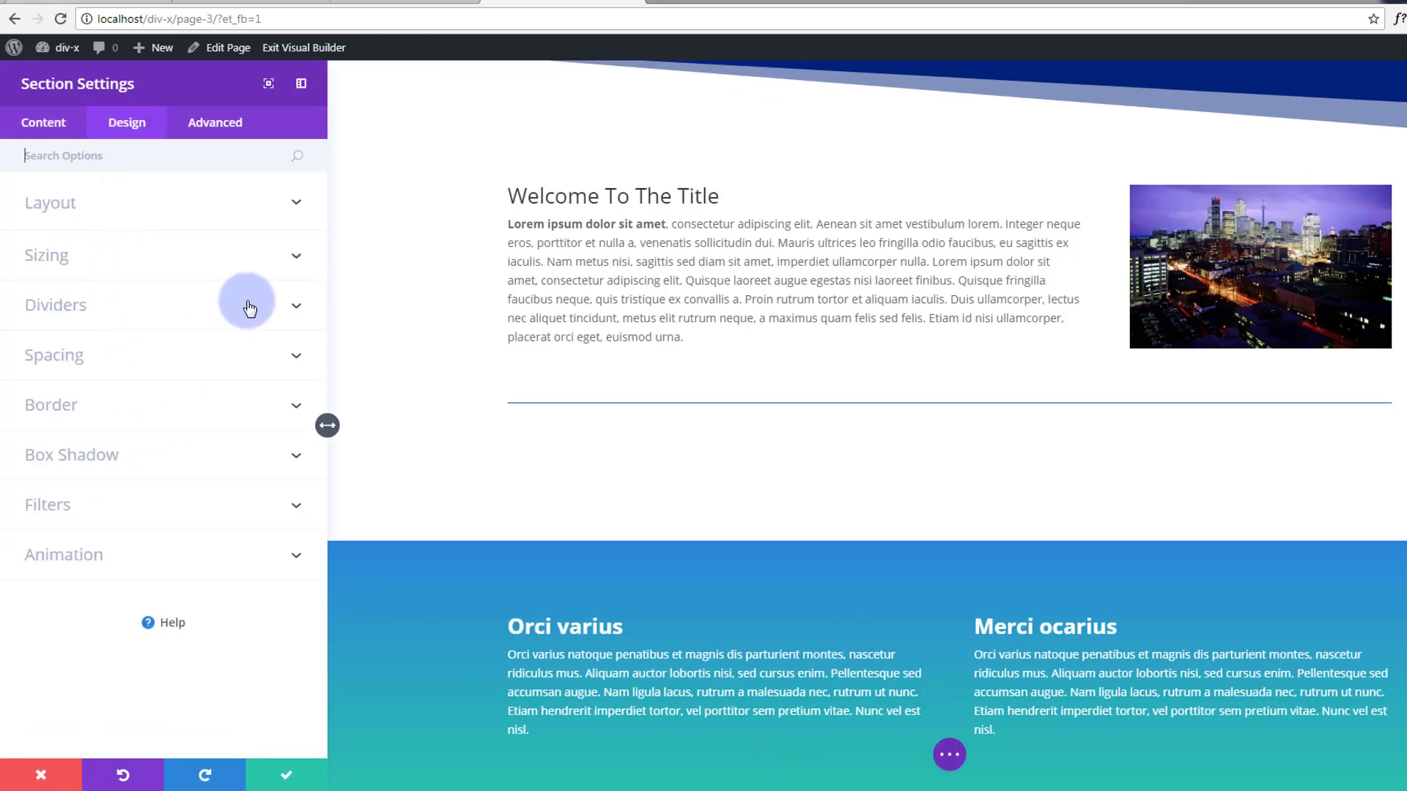
pyautogui.click(299, 306)
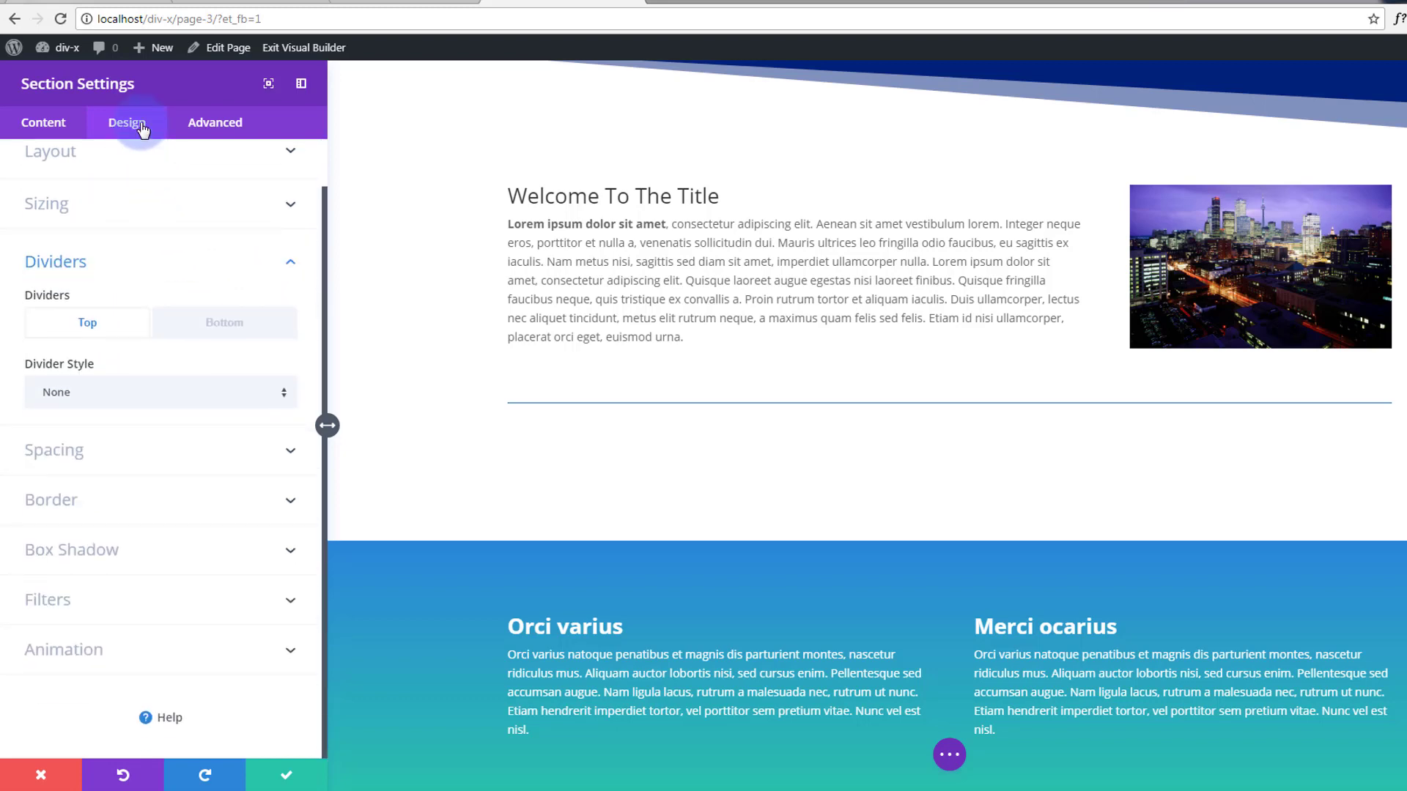
pyautogui.click(277, 394)
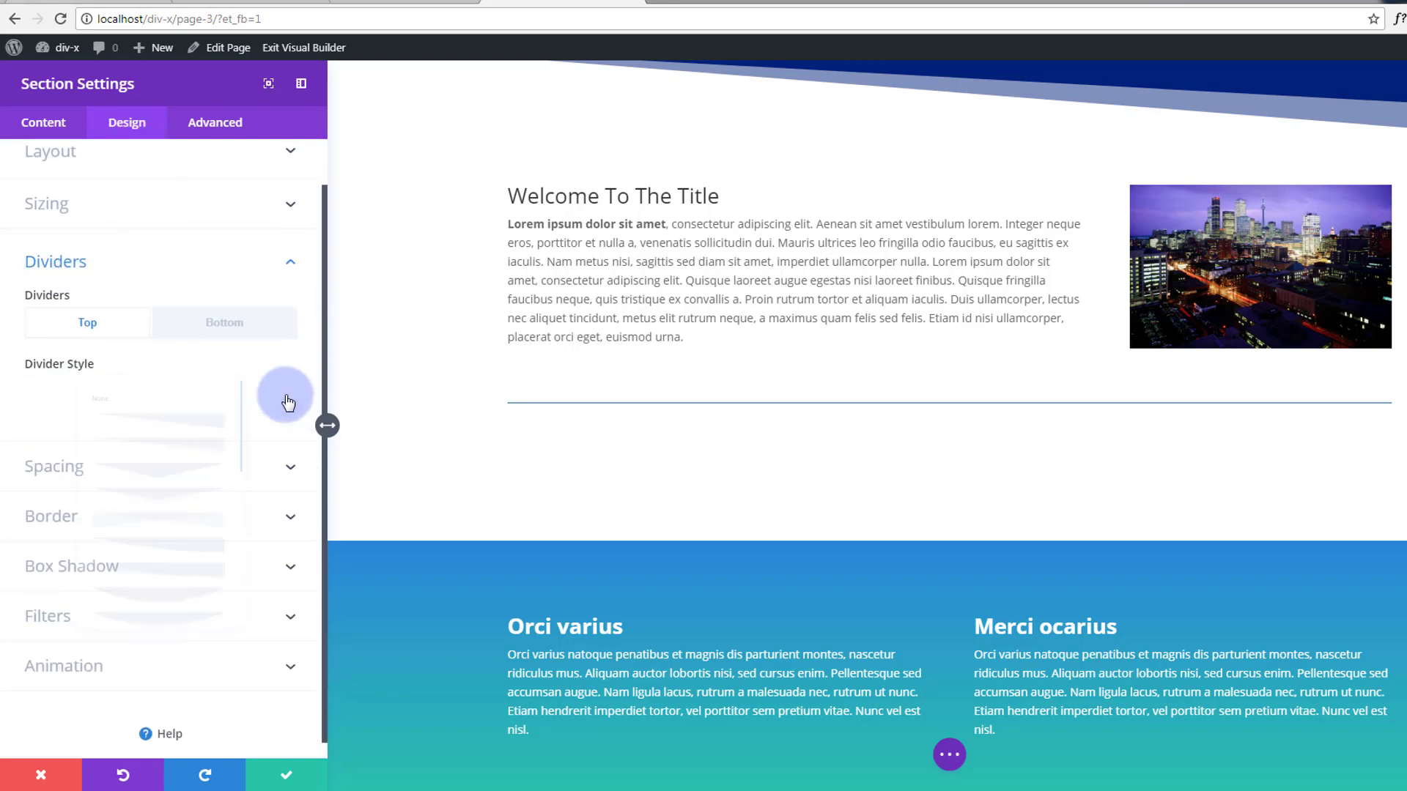
pyautogui.scroll(-5, 198, 403)
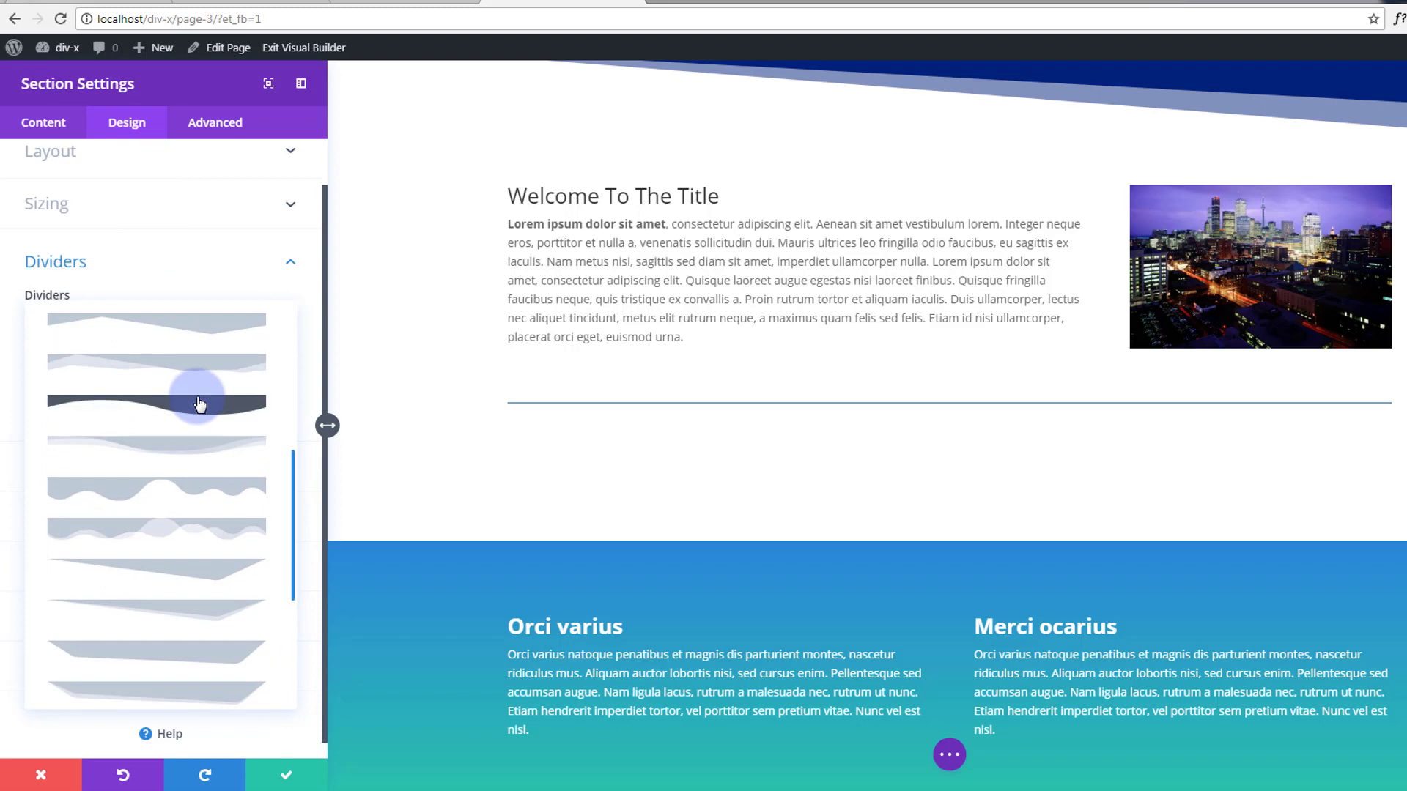
pyautogui.click(187, 445)
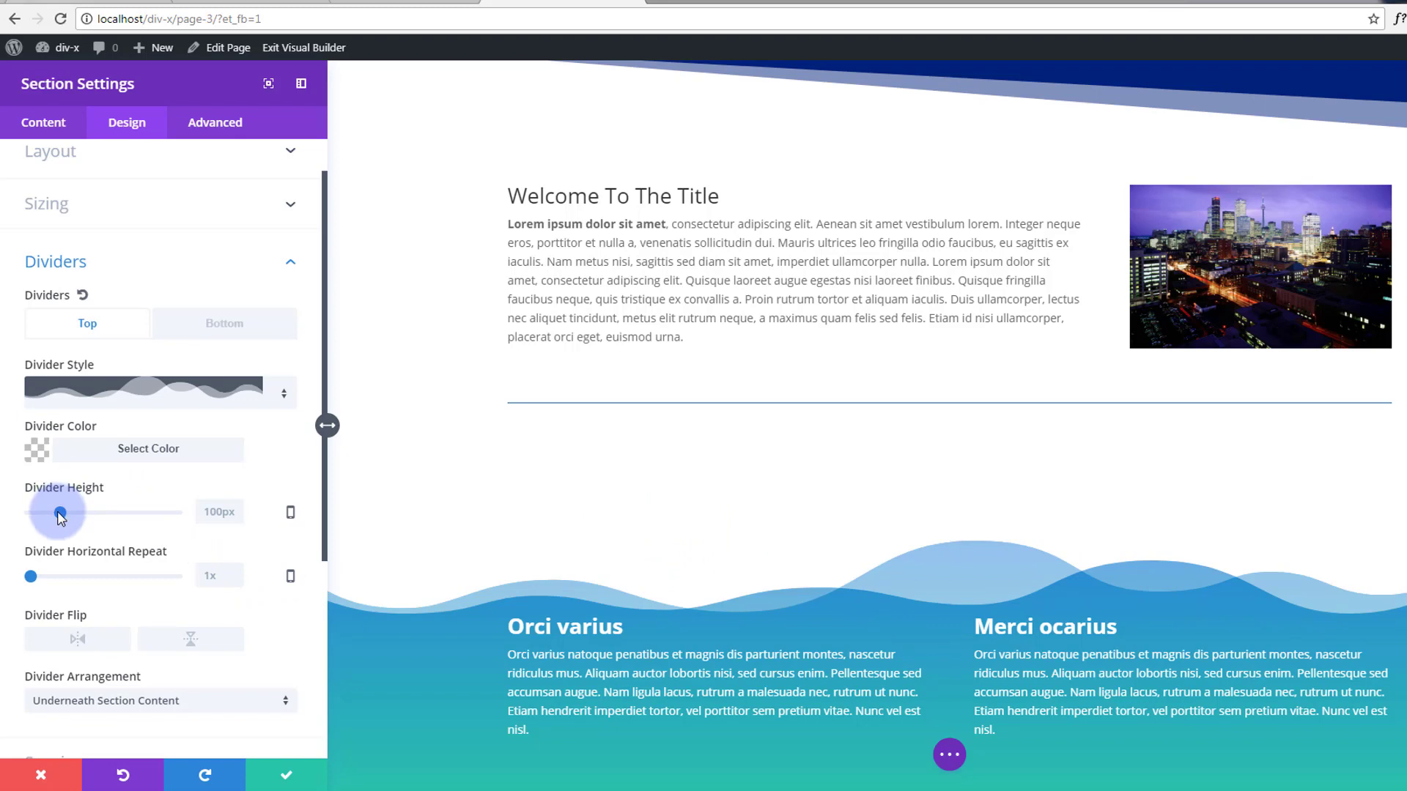
pyautogui.moveTo(60, 517)
pyautogui.mouseDown()
pyautogui.moveTo(25, 512)
pyautogui.moveTo(93, 512)
pyautogui.moveTo(29, 508)
pyautogui.moveTo(72, 514)
pyautogui.mouseUp()
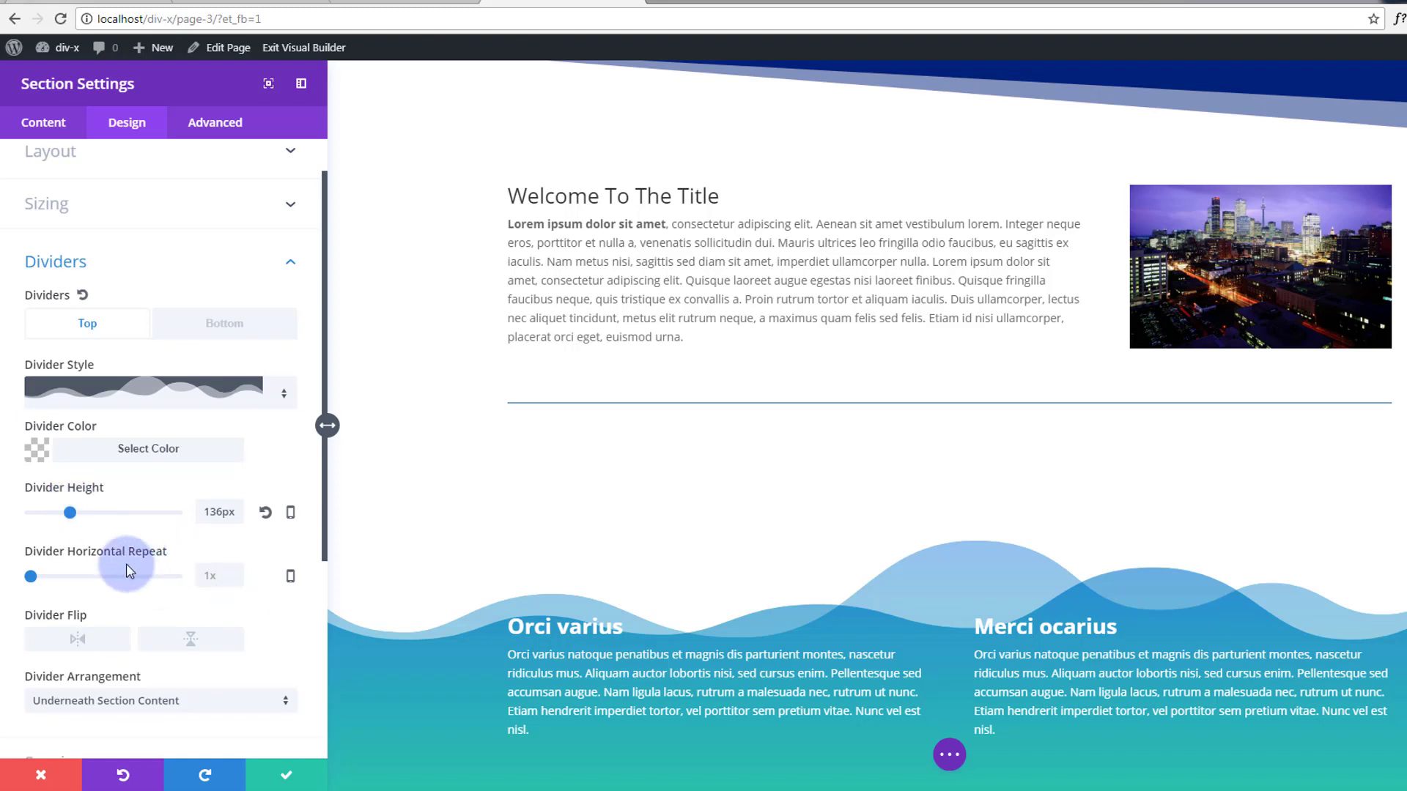
pyautogui.moveTo(31, 579)
pyautogui.mouseDown()
pyautogui.moveTo(45, 580)
pyautogui.moveTo(33, 580)
pyautogui.mouseUp()
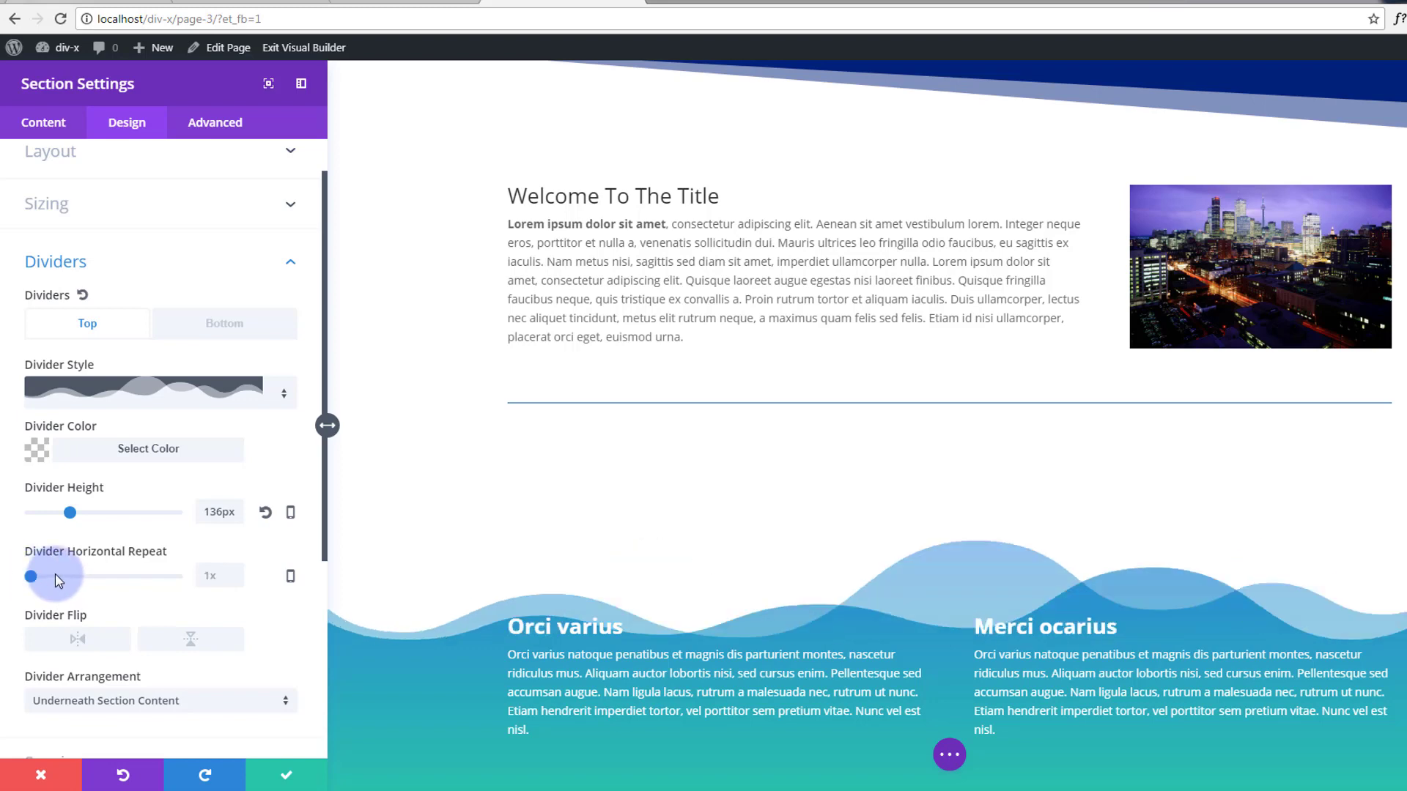
# Save the wave divider, cut the welcome section's bottom padding to about 14px, and pad the Orci varius row's top.
pyautogui.click(282, 775)
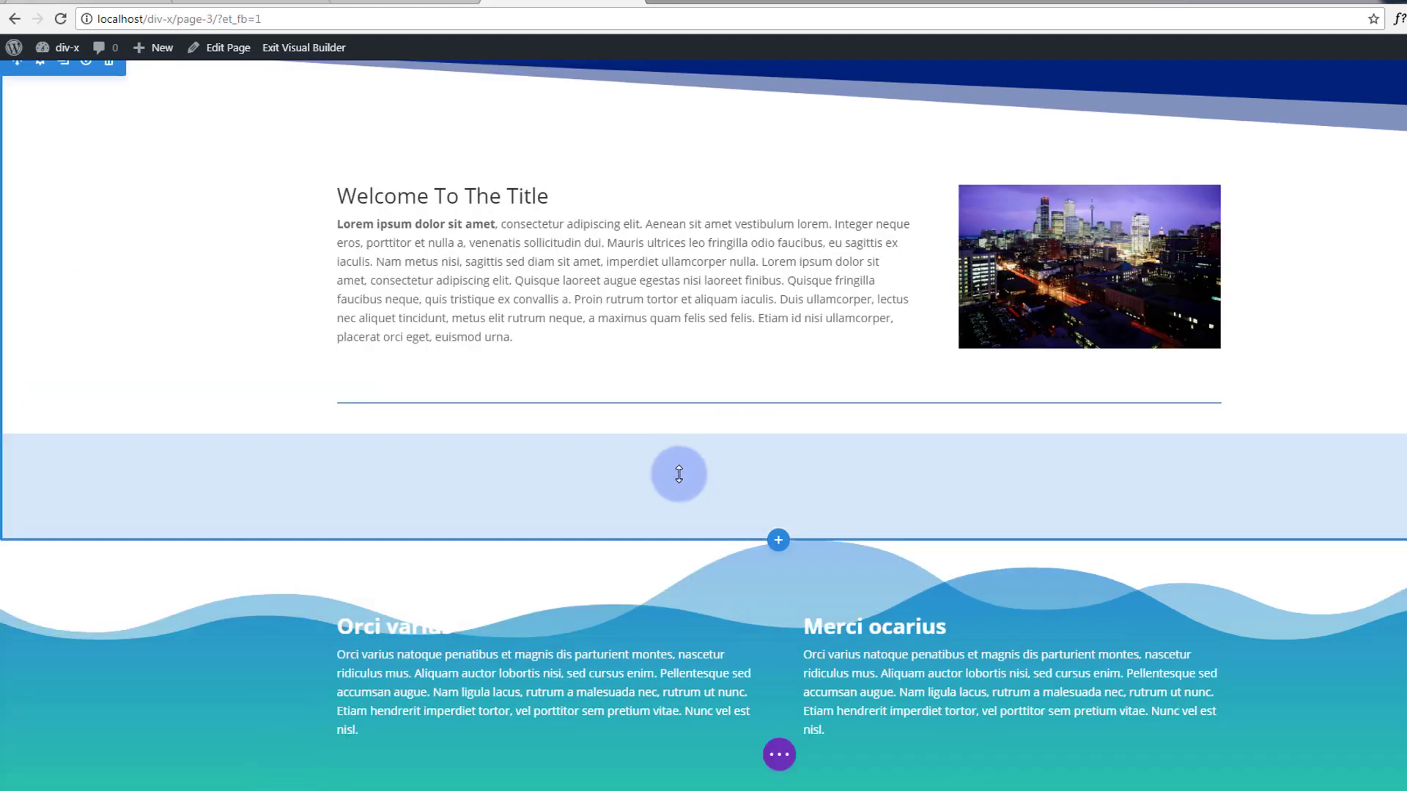
pyautogui.moveTo(678, 478); pyautogui.dragTo(688, 379)
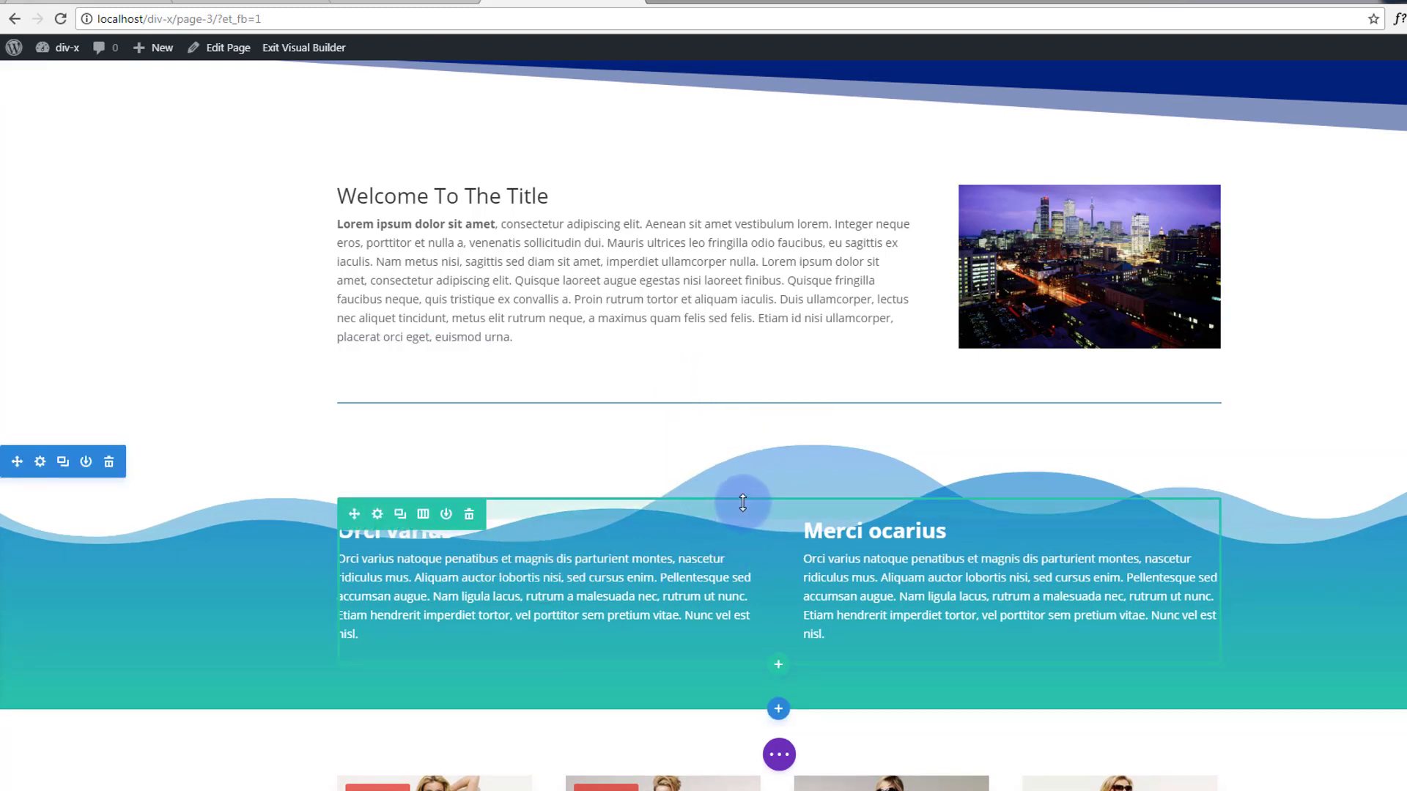
pyautogui.moveTo(756, 520); pyautogui.dragTo(756, 559)
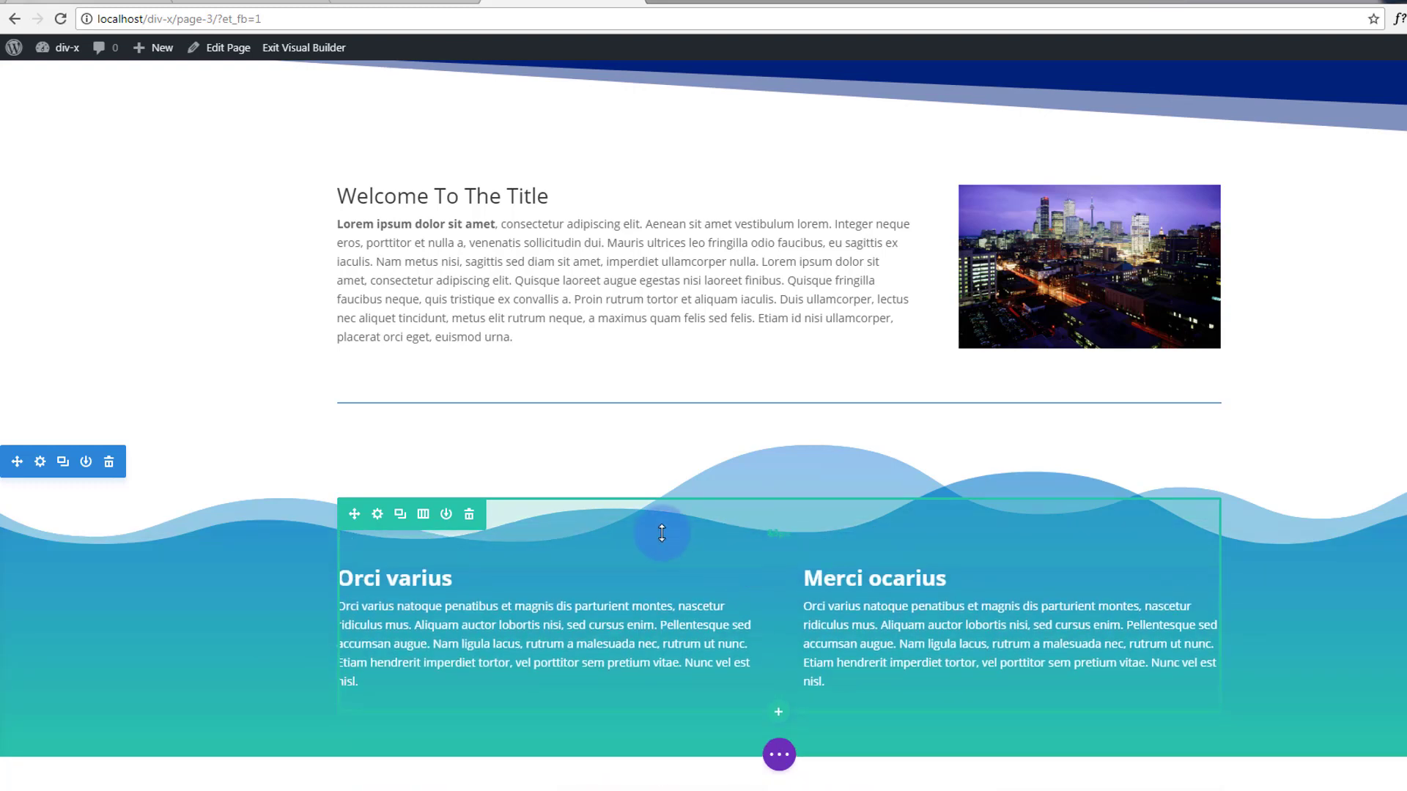
pyautogui.scroll(-2, 267, 432)
pyautogui.scroll(-3, 267, 432)
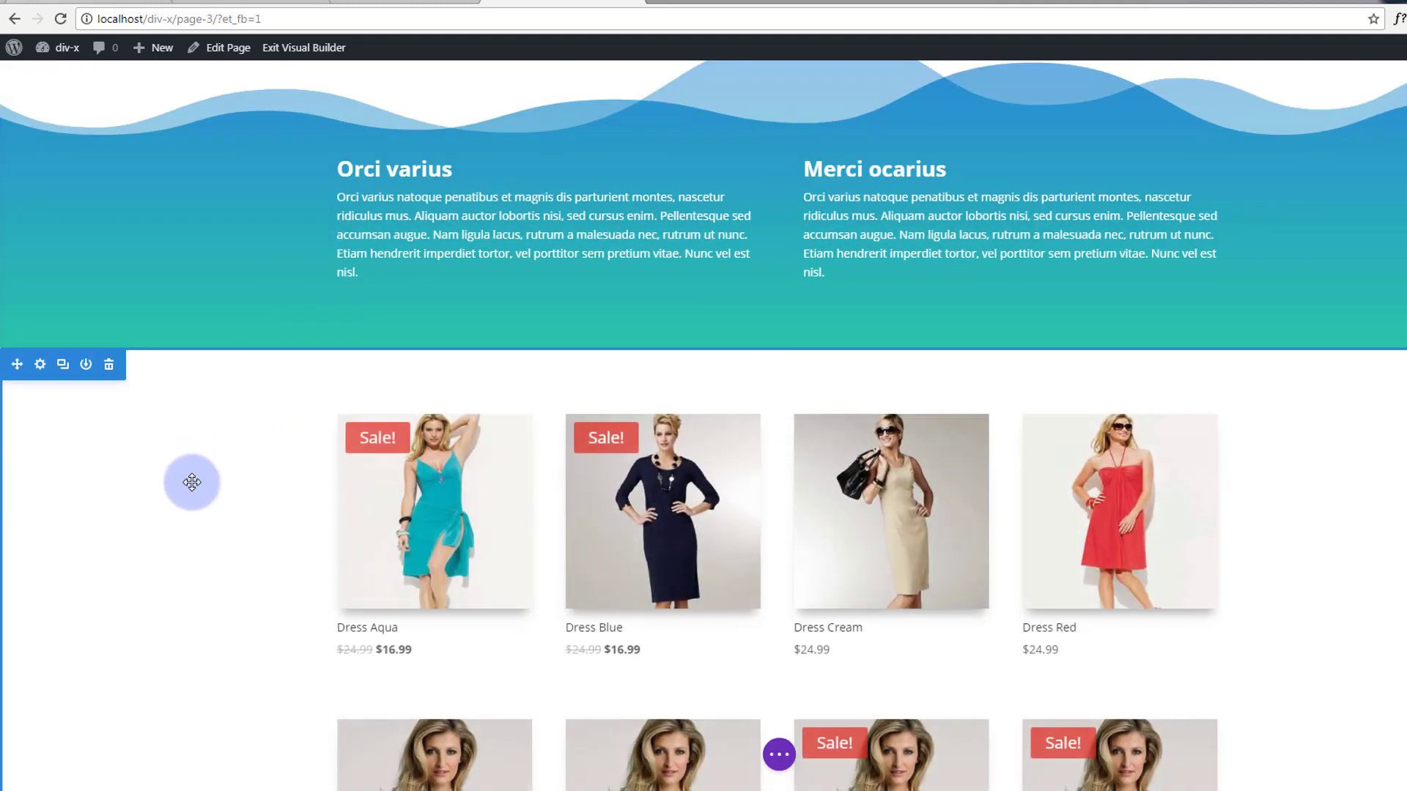
# Add a clouds top divider at 100px height to the product grid section.
pyautogui.click(41, 365)
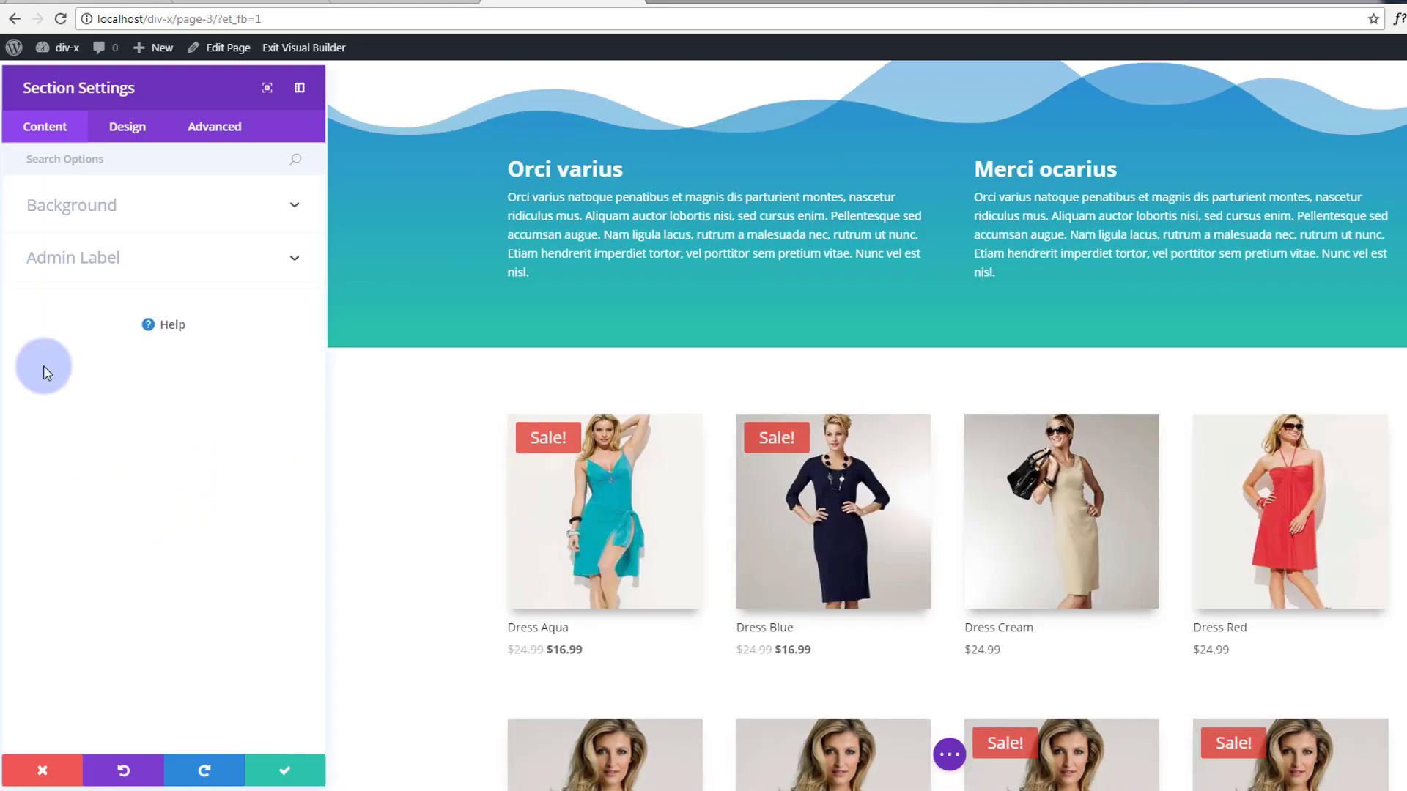
pyautogui.click(121, 123)
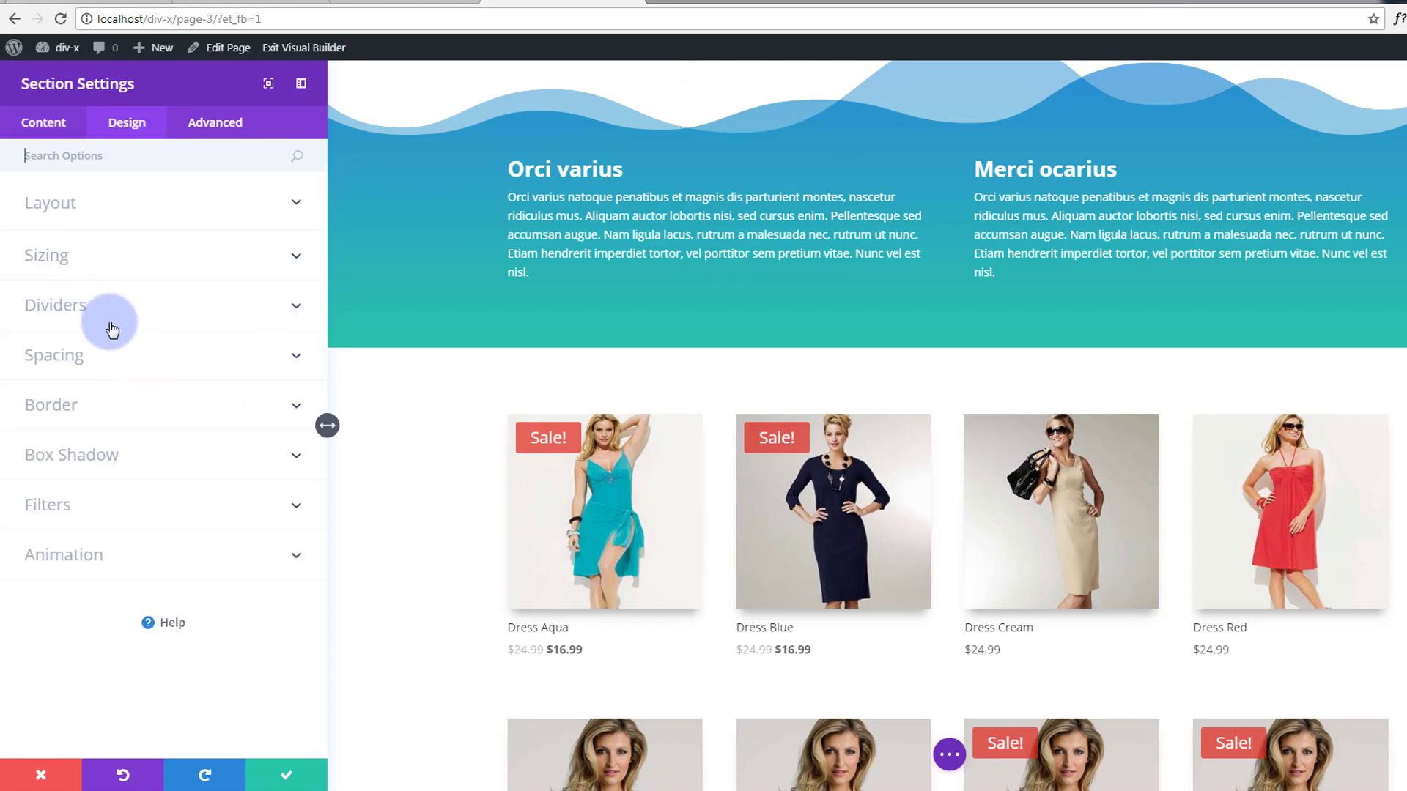
pyautogui.click(217, 297)
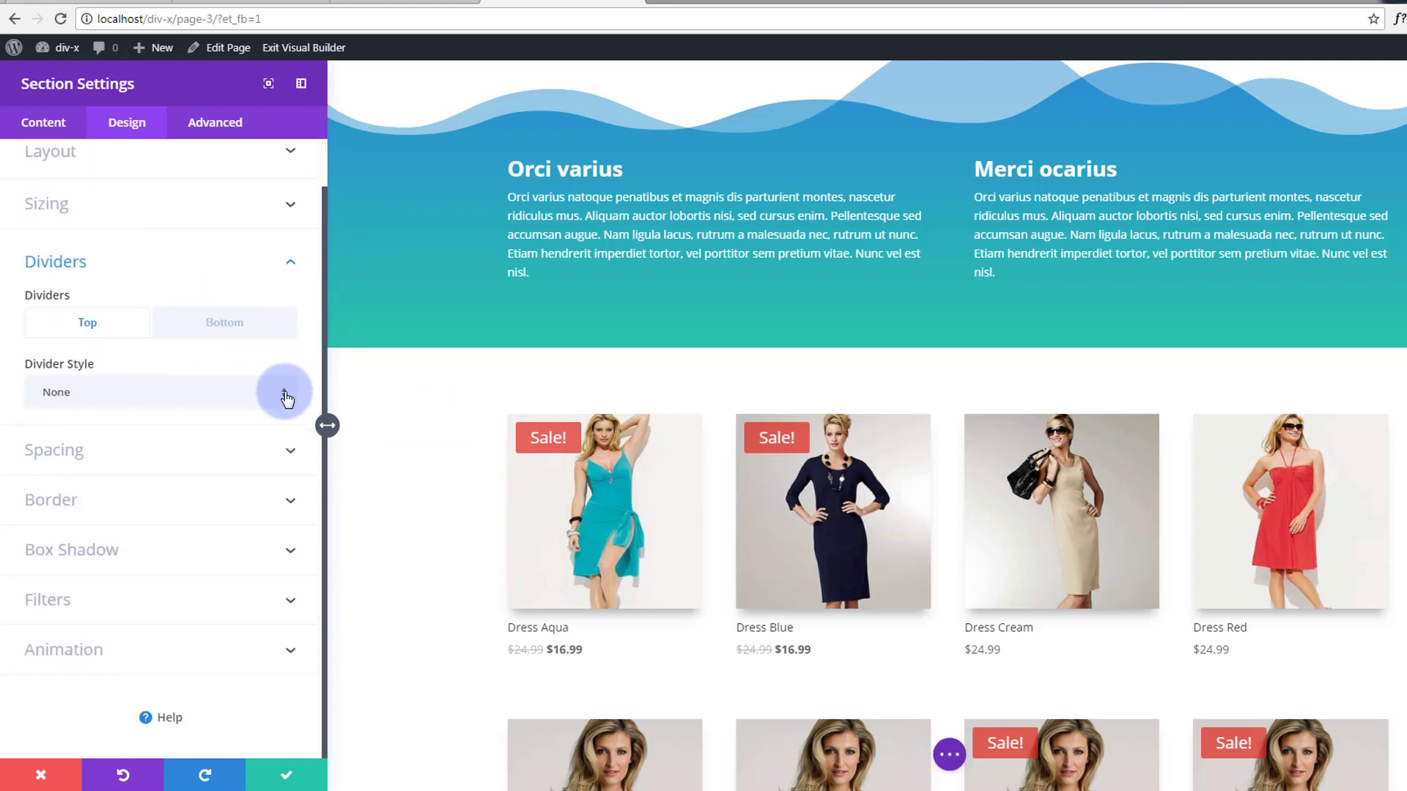
pyautogui.click(286, 398)
pyautogui.scroll(-5, 231, 370)
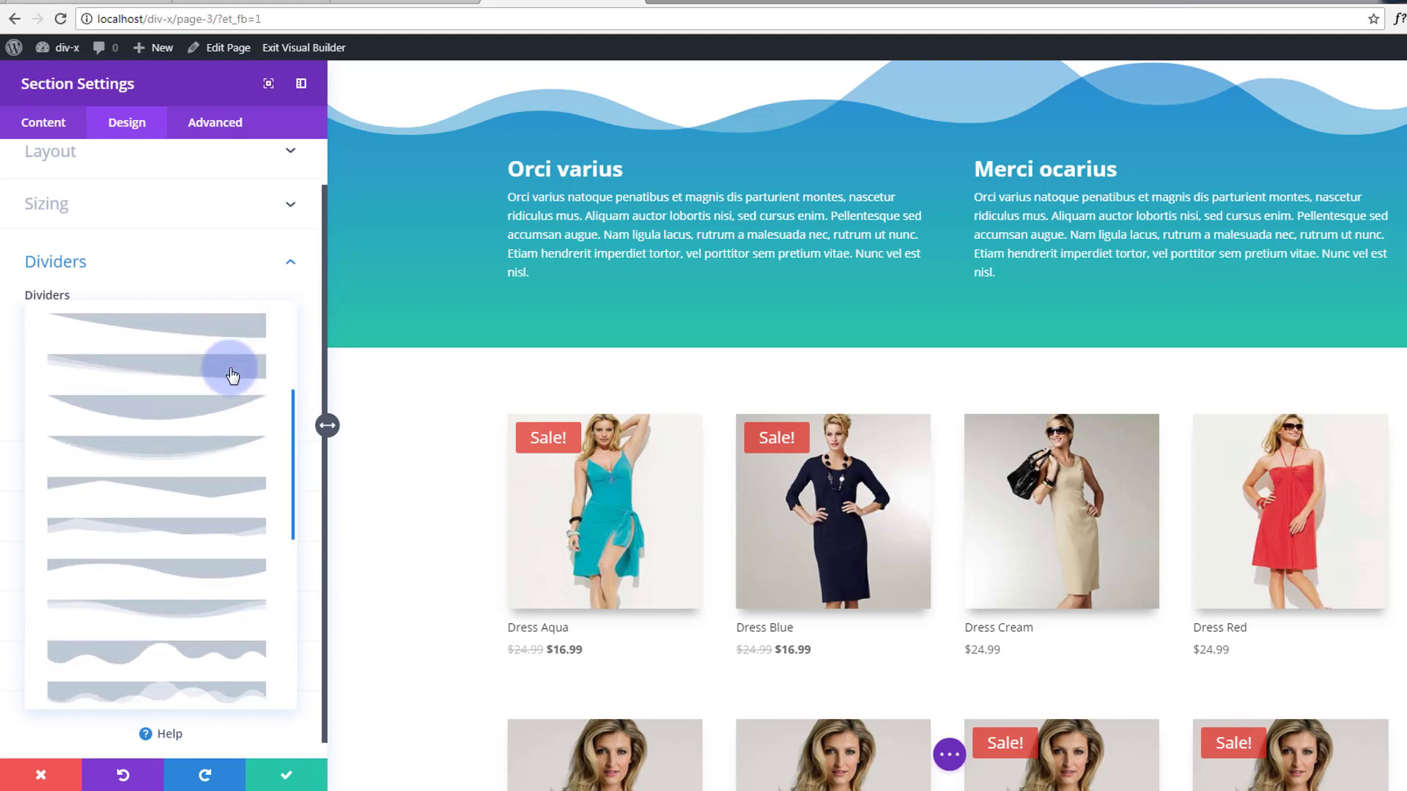
pyautogui.scroll(-5, 232, 375)
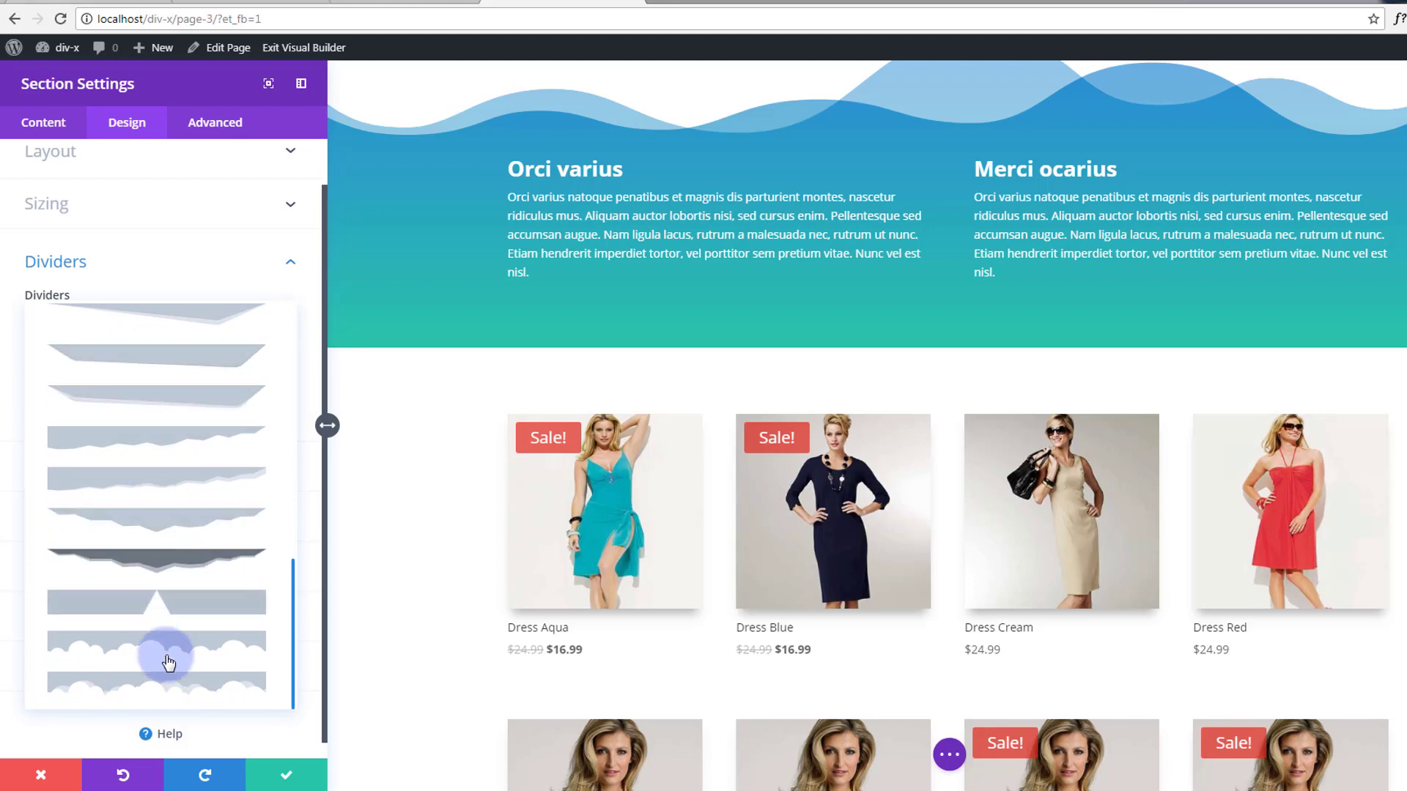
pyautogui.click(170, 685)
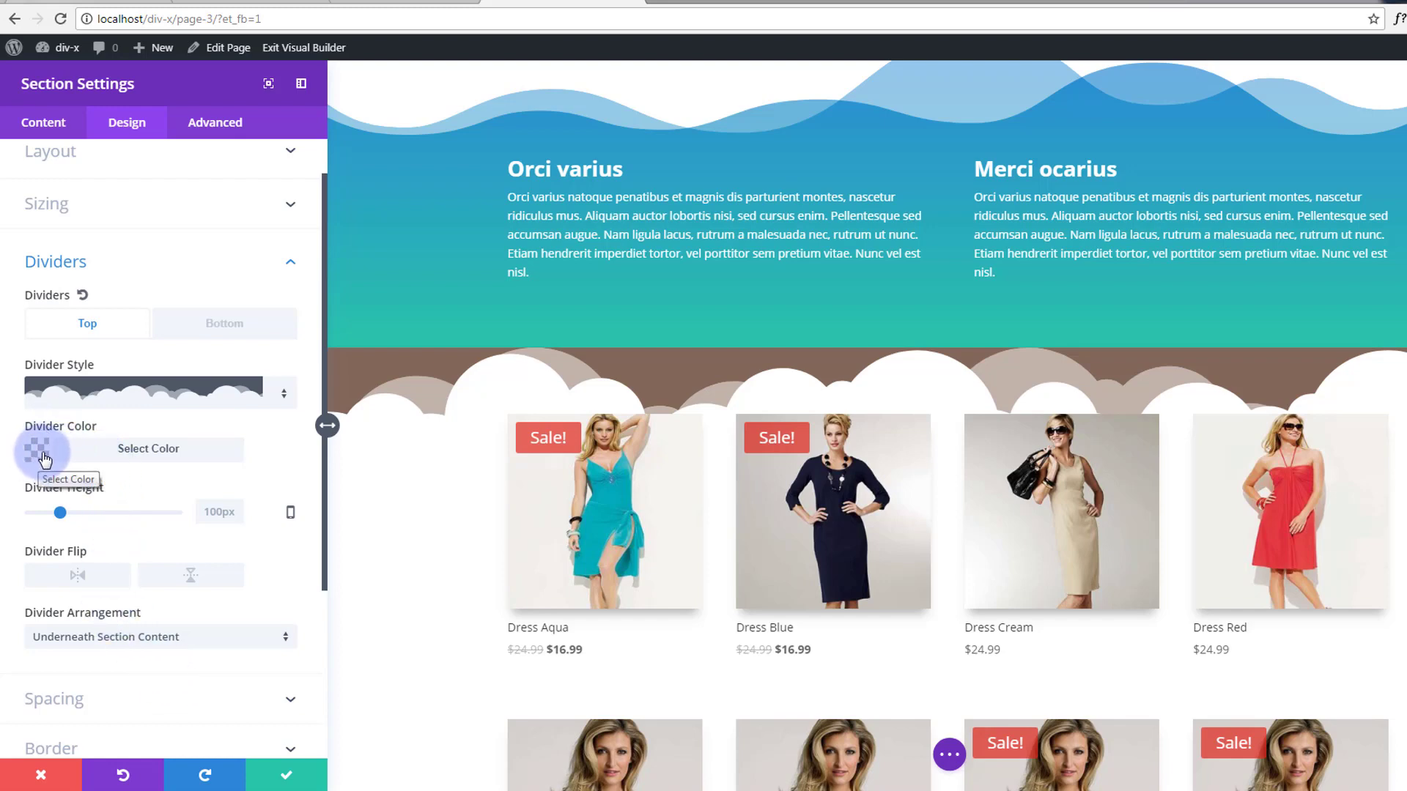
# Color the product section's cloud divider teal #21c4a3 and save the section settings.
pyautogui.click(96, 456)
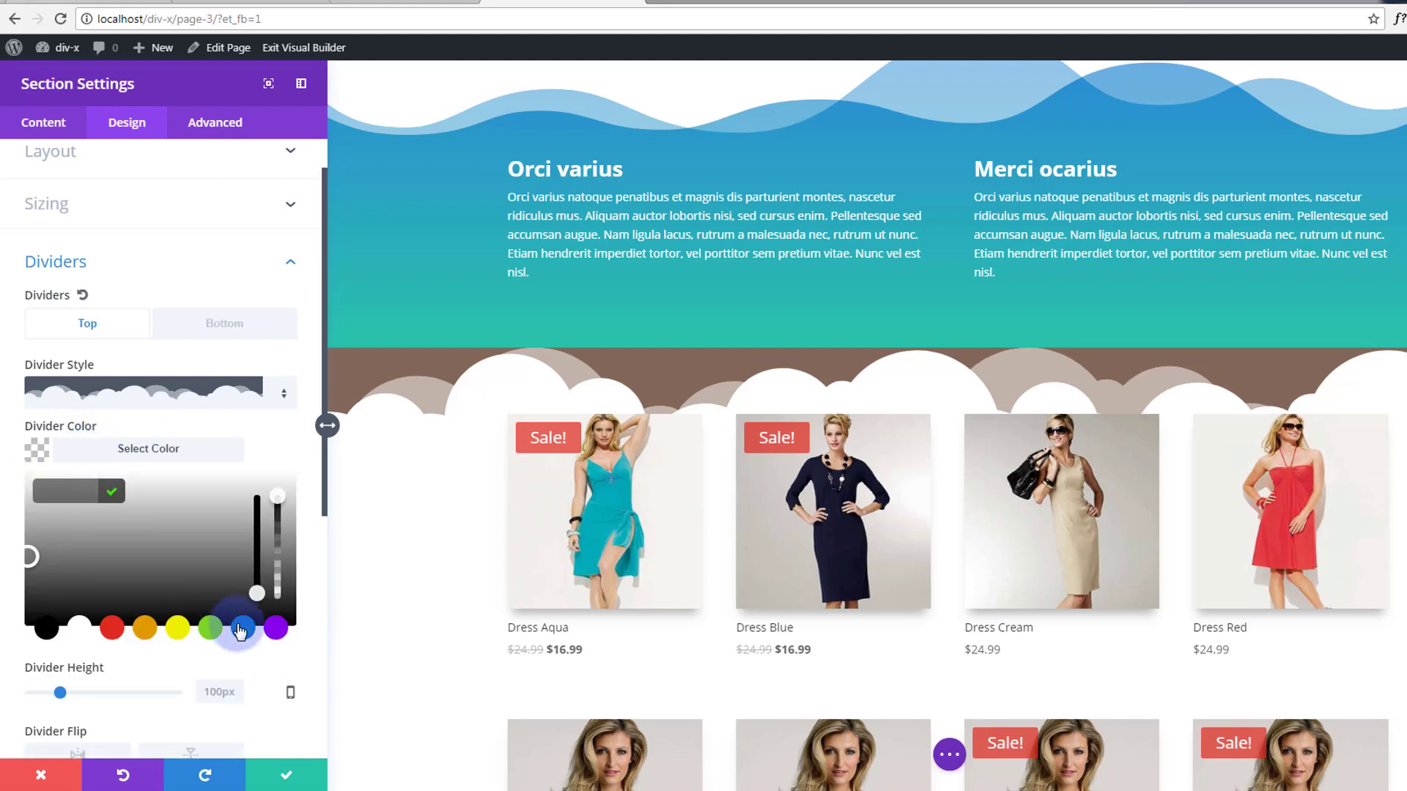
pyautogui.click(210, 628)
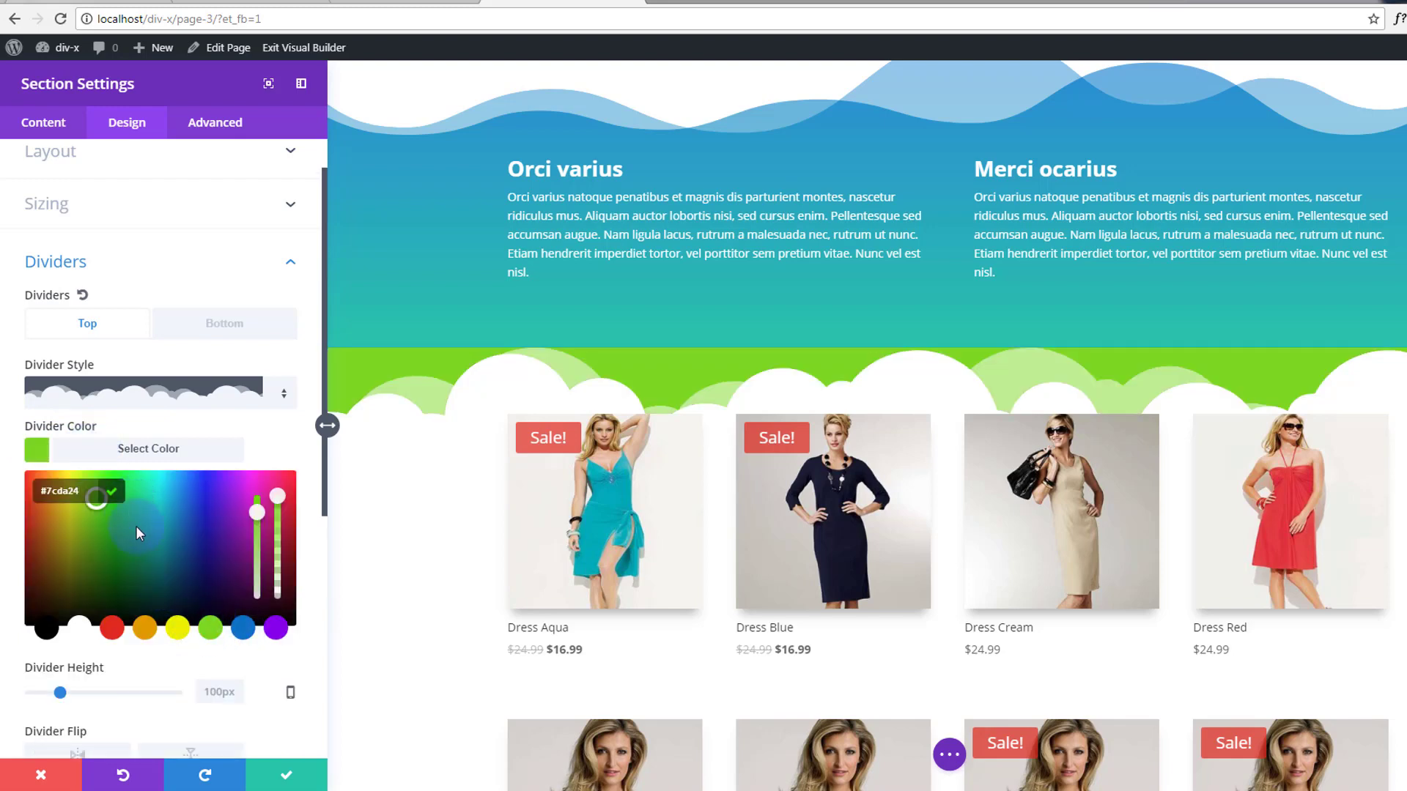
pyautogui.click(146, 519)
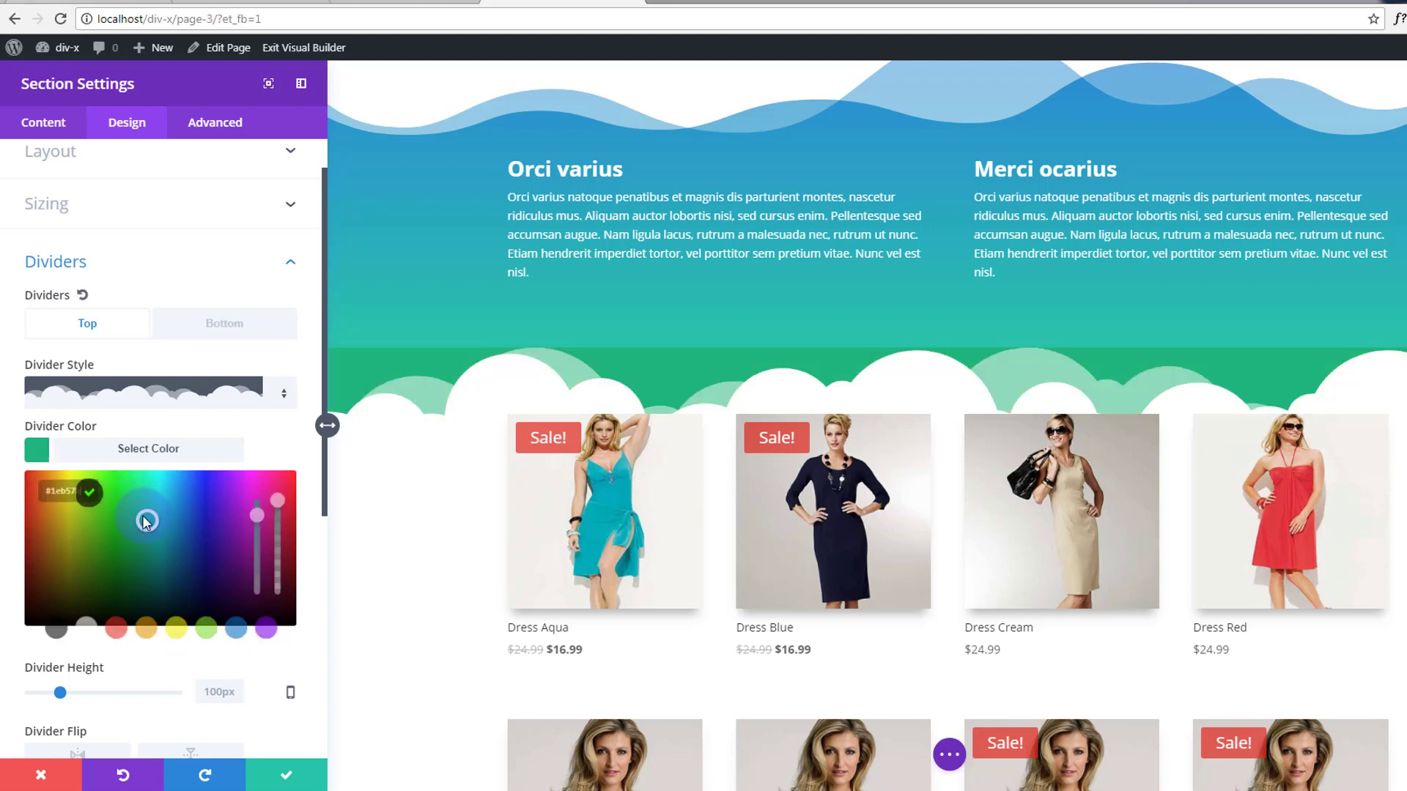
pyautogui.moveTo(144, 518)
pyautogui.mouseDown()
pyautogui.moveTo(143, 504)
pyautogui.moveTo(152, 516)
pyautogui.mouseUp()
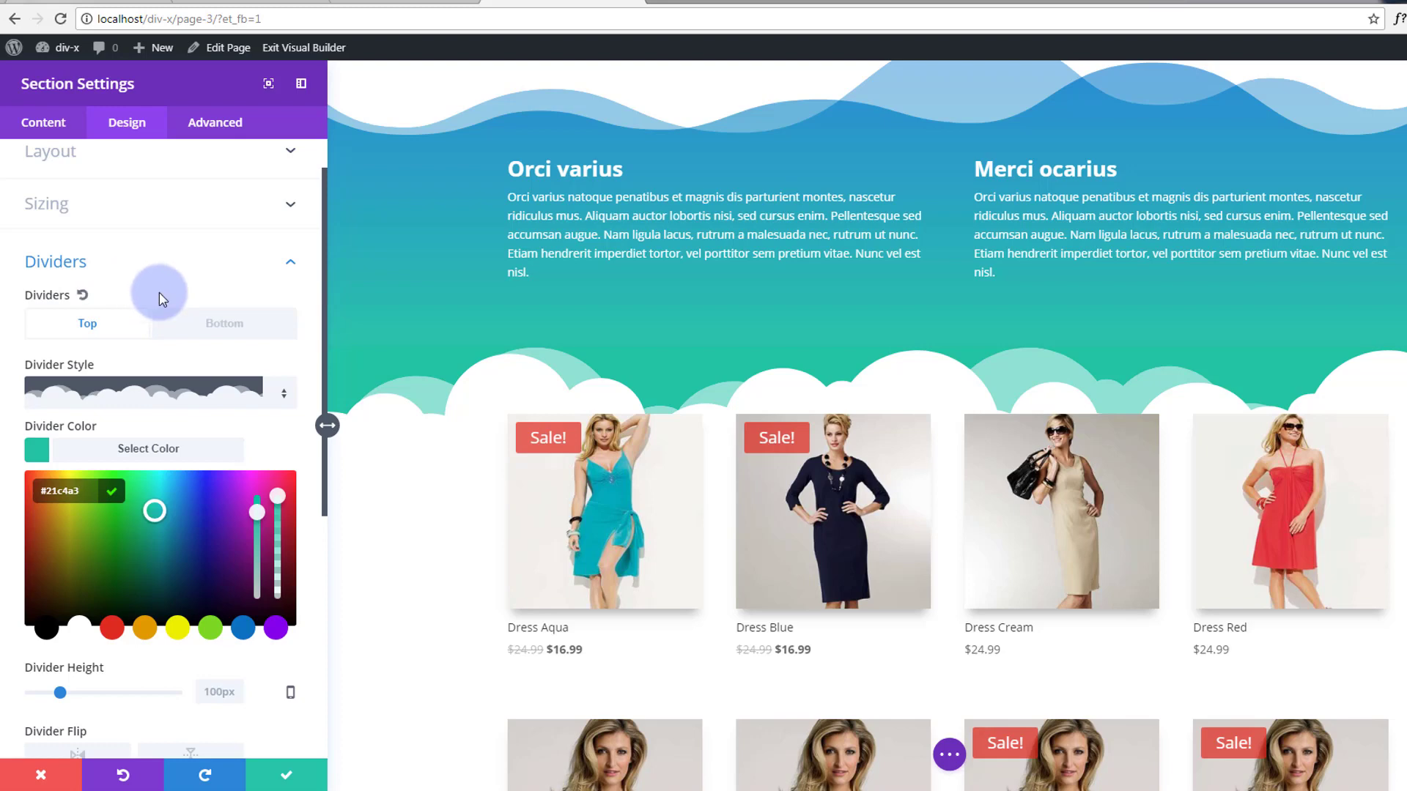
pyautogui.click(285, 775)
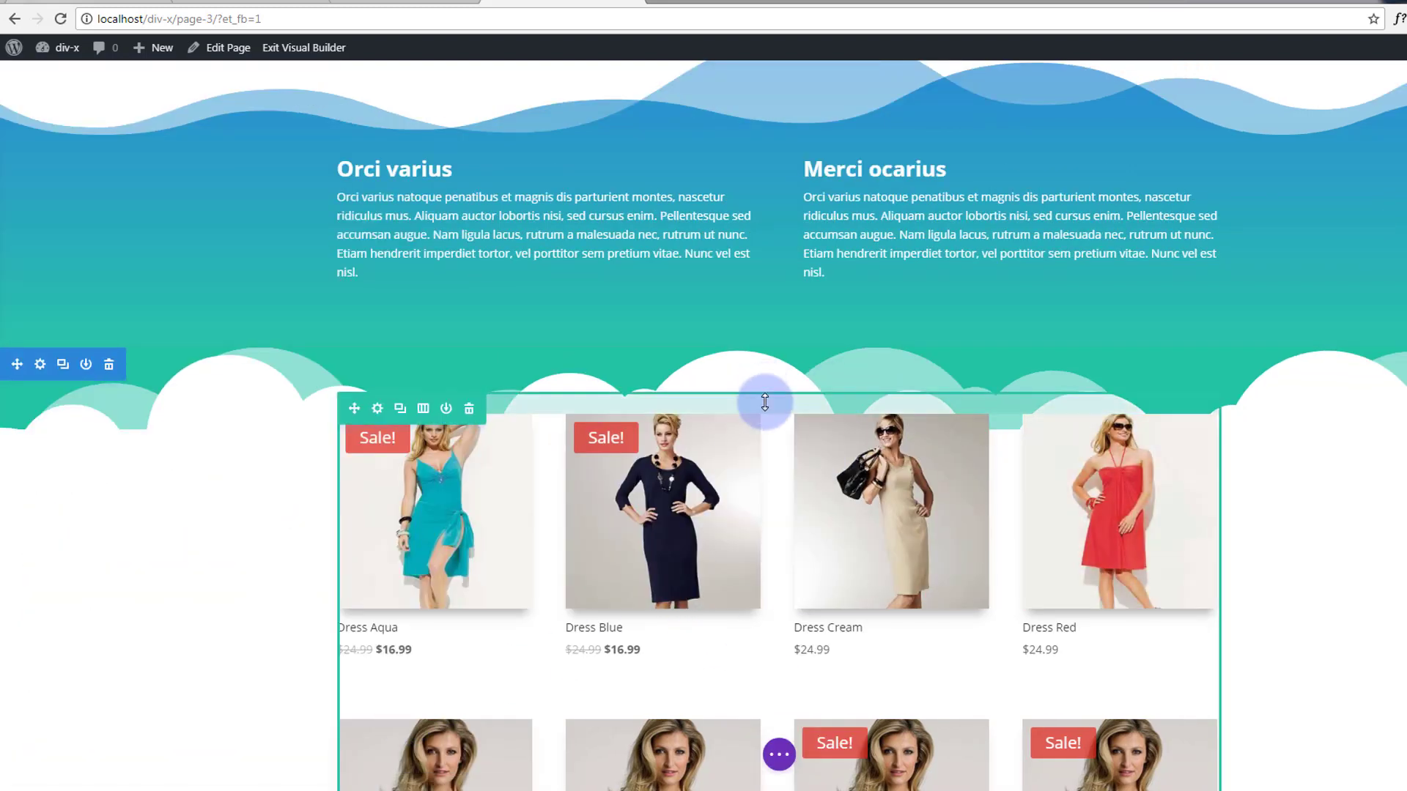
# Give the product row about 107px of top padding, then scroll down to THE TEXT ELEMENT banner.
pyautogui.moveTo(764, 405); pyautogui.dragTo(767, 476)
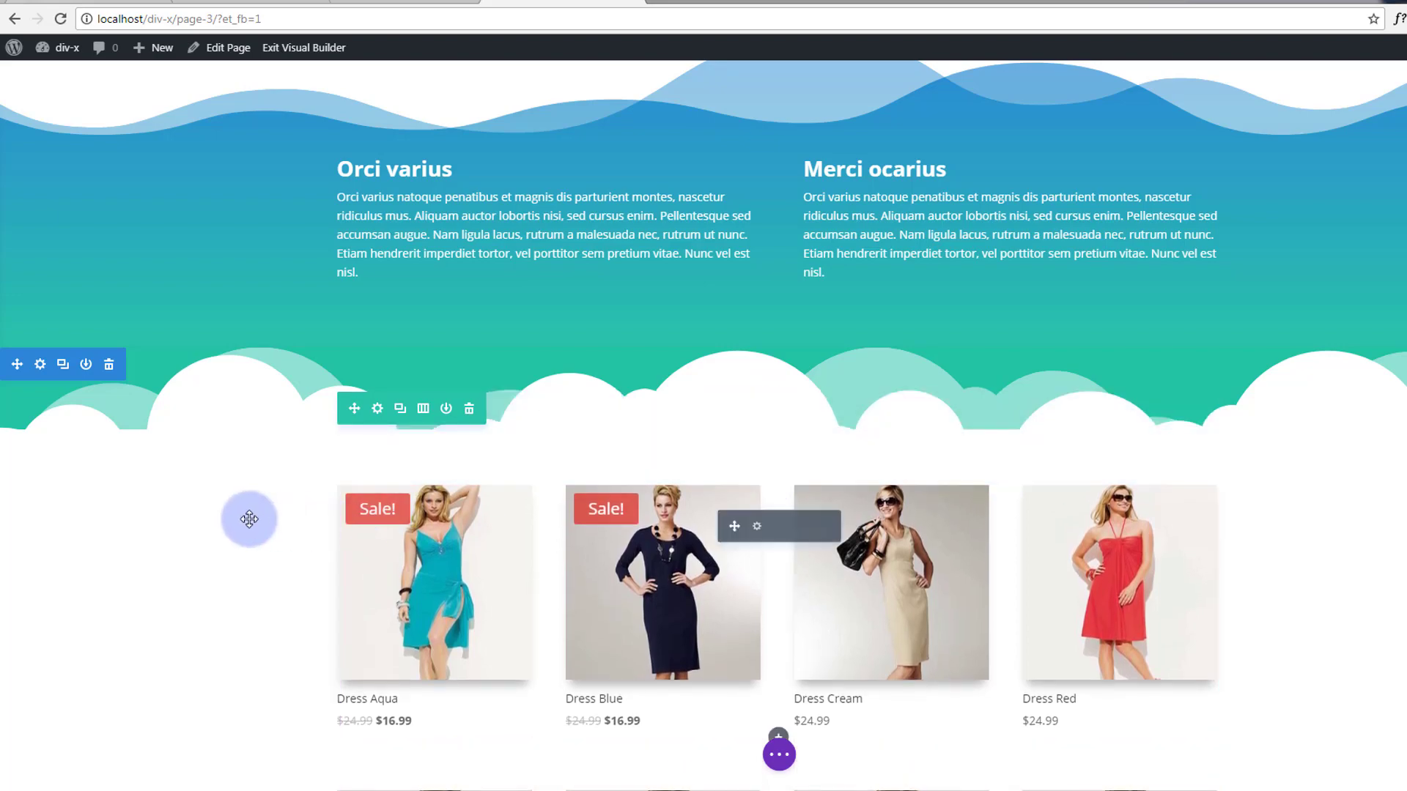
pyautogui.scroll(-6, 251, 517)
pyautogui.scroll(-10, 251, 516)
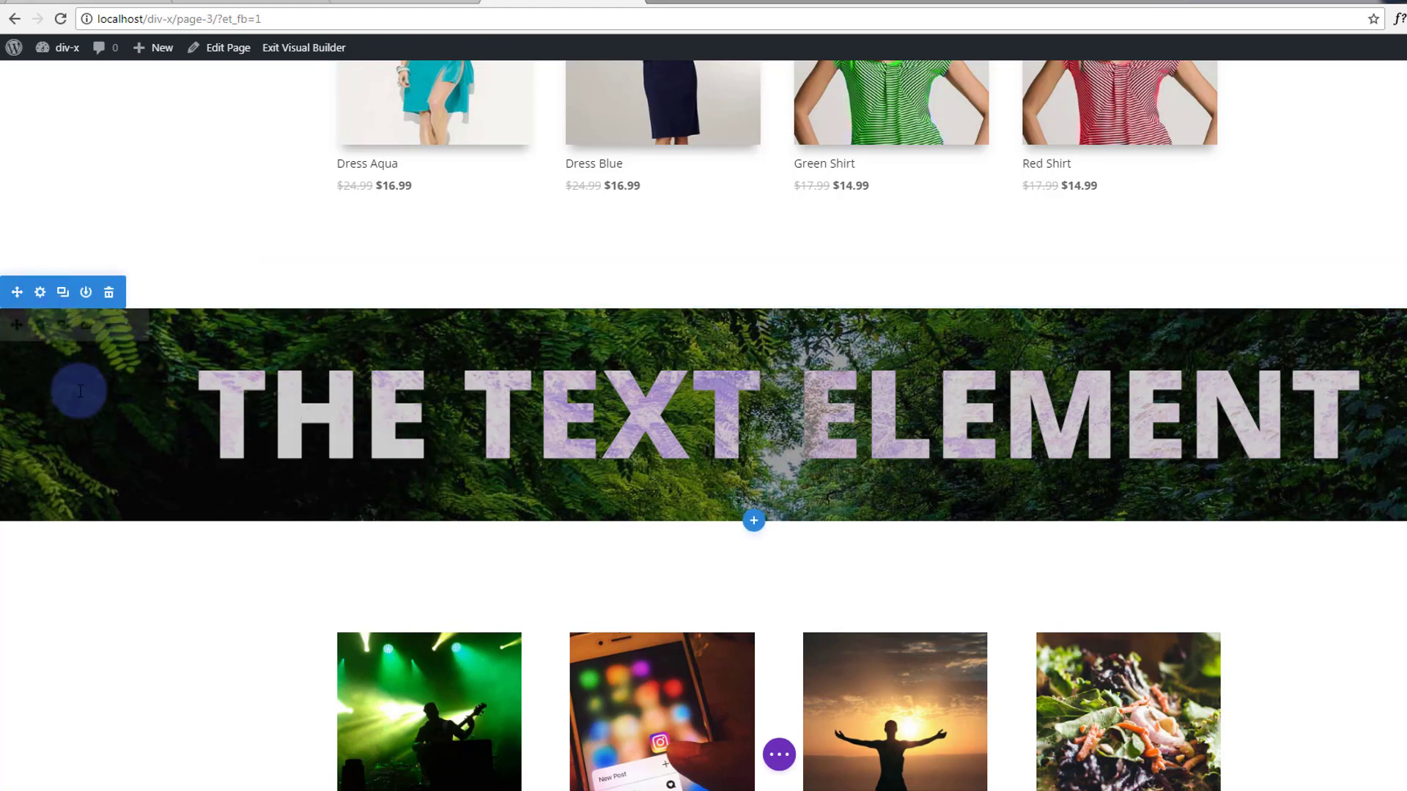
# Give THE TEXT ELEMENT banner section a curved top divider at the default 100px height.
pyautogui.click(38, 292)
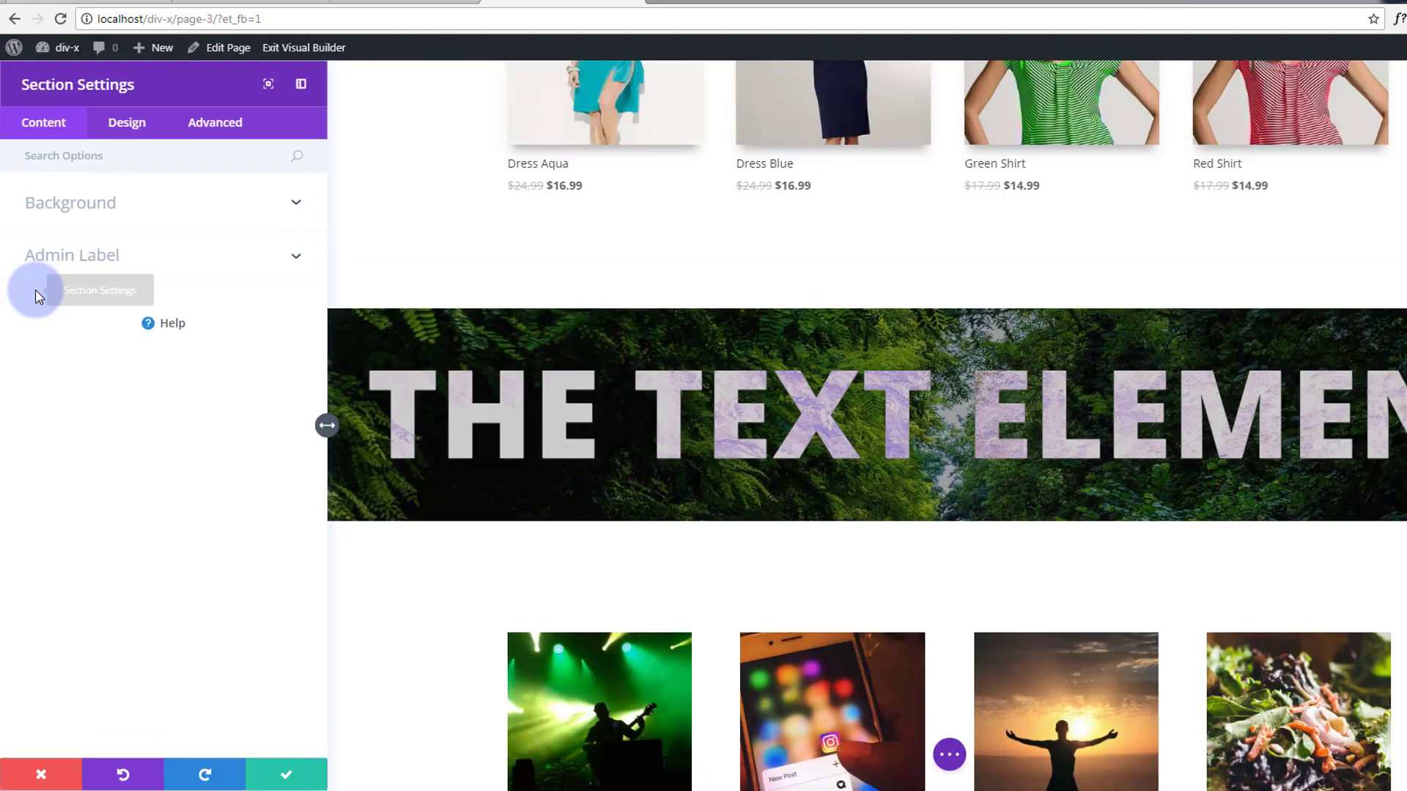
pyautogui.click(126, 124)
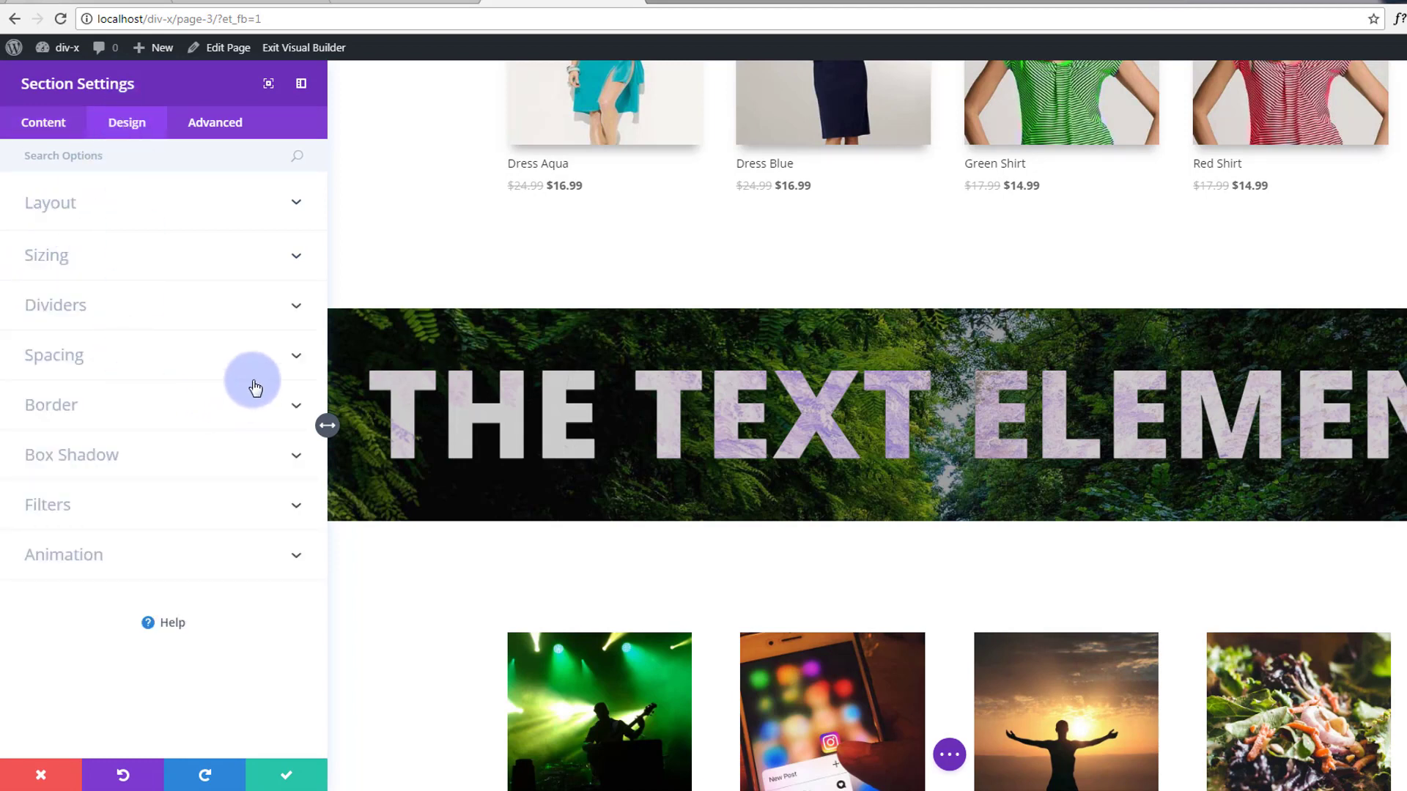
pyautogui.click(296, 308)
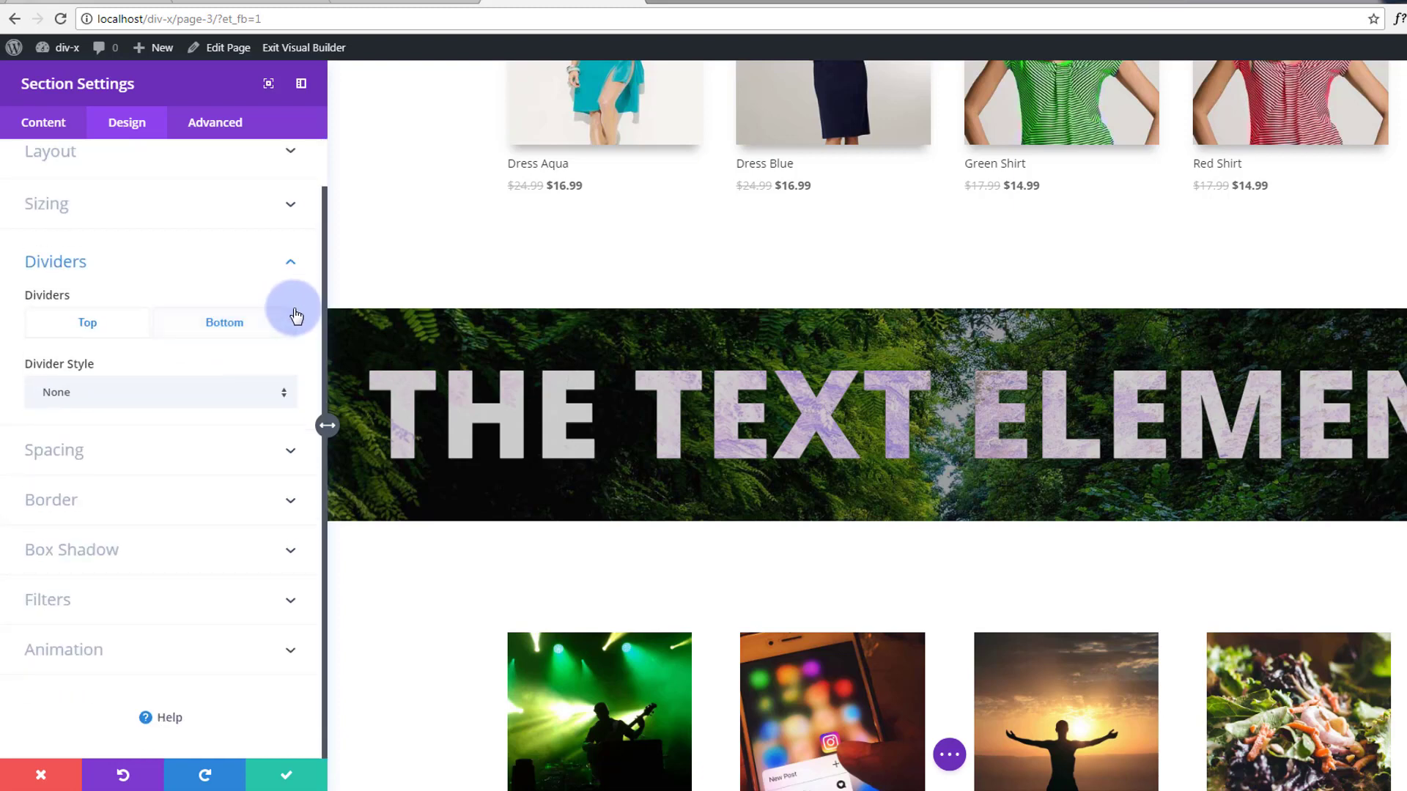
pyautogui.click(281, 400)
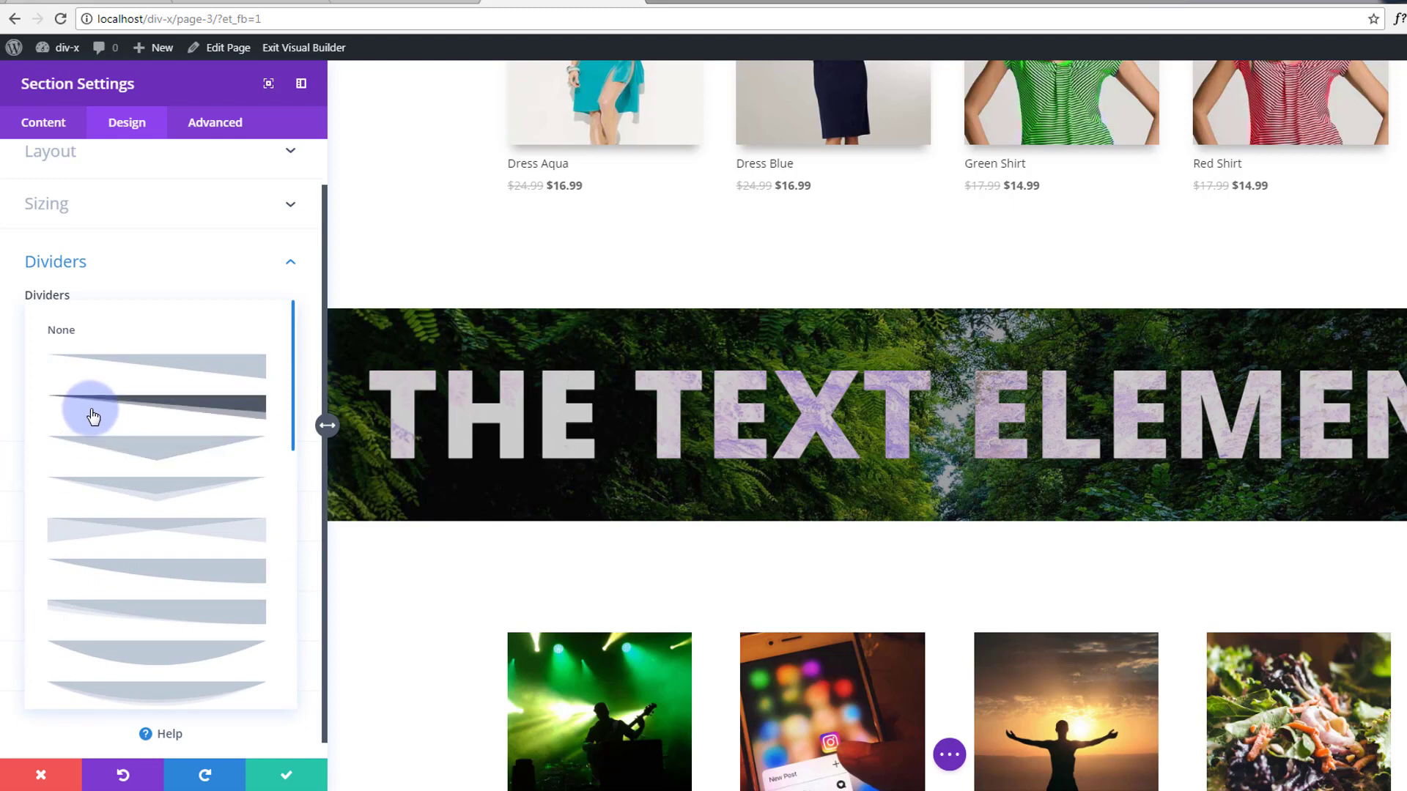
pyautogui.scroll(-1, 93, 416)
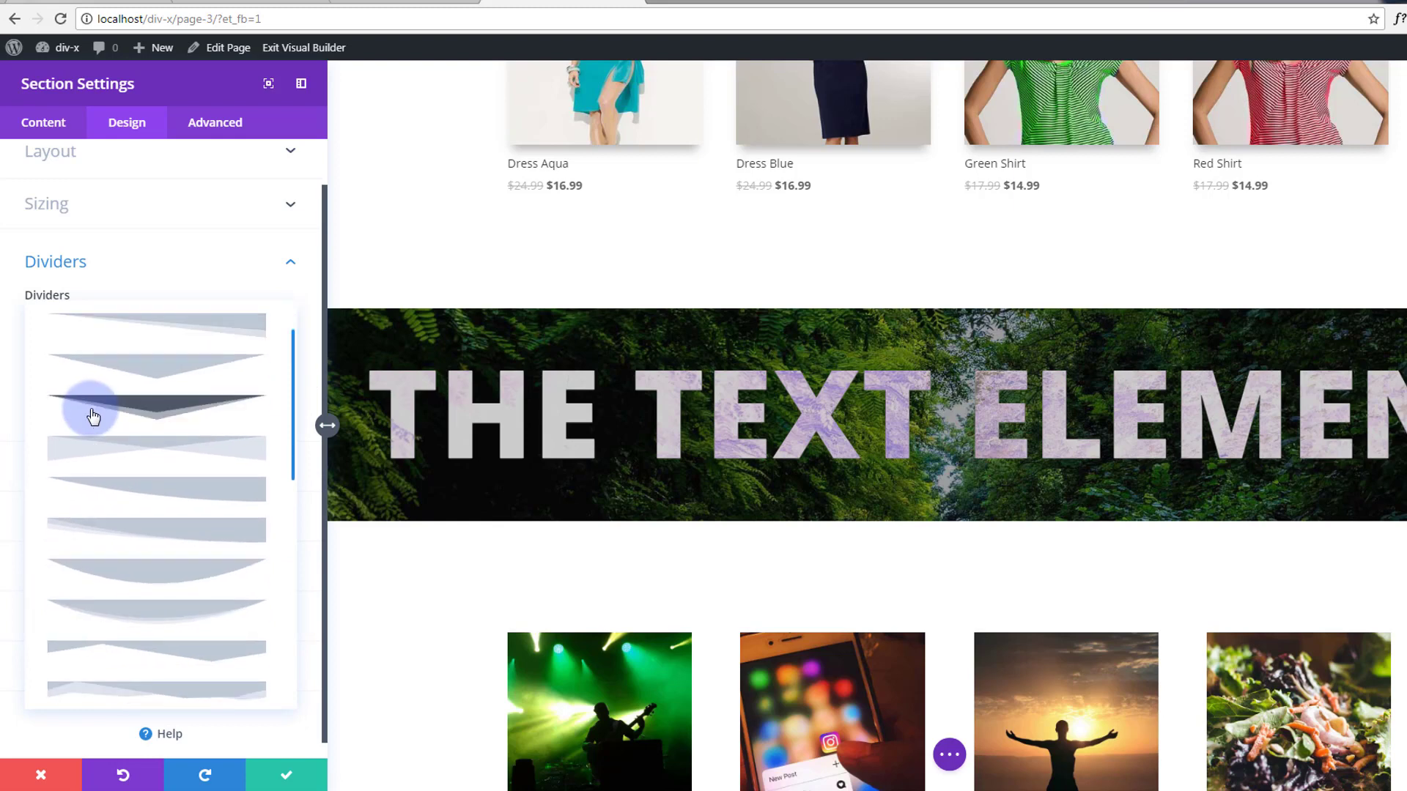
pyautogui.scroll(-2, 93, 416)
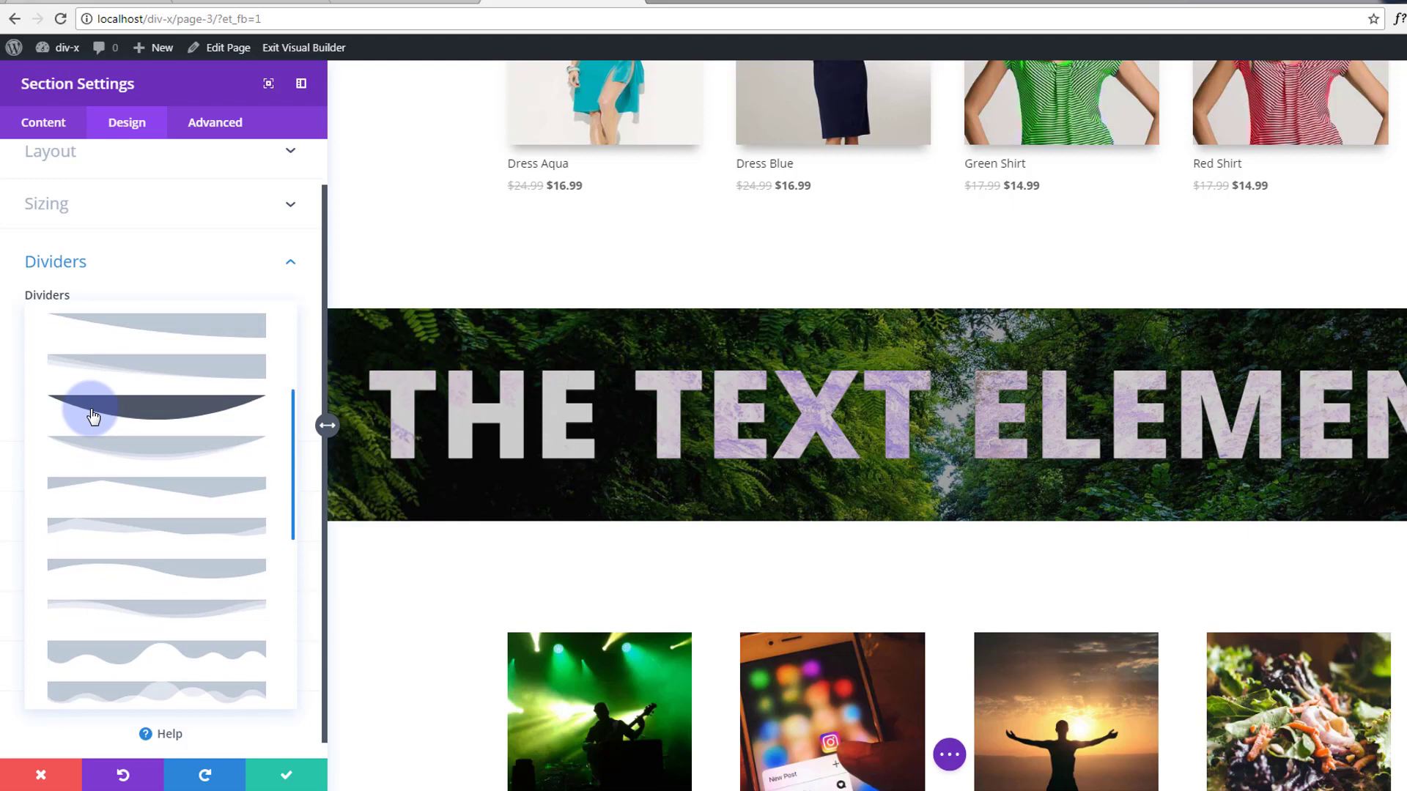
pyautogui.click(116, 445)
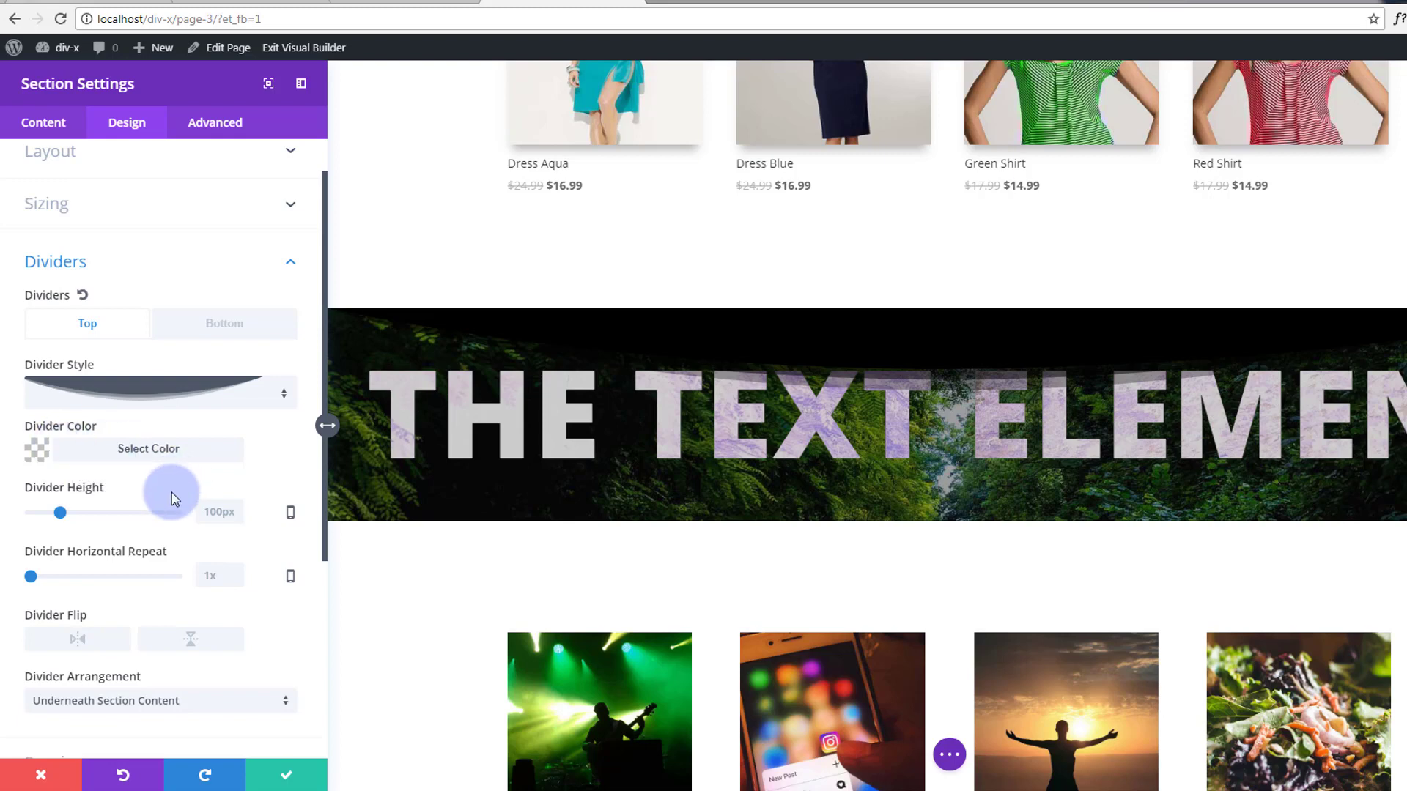
# Flip the banner's curved top divider vertically, keeping it 100px high at 1x repeat.
pyautogui.scroll(-3, 173, 491)
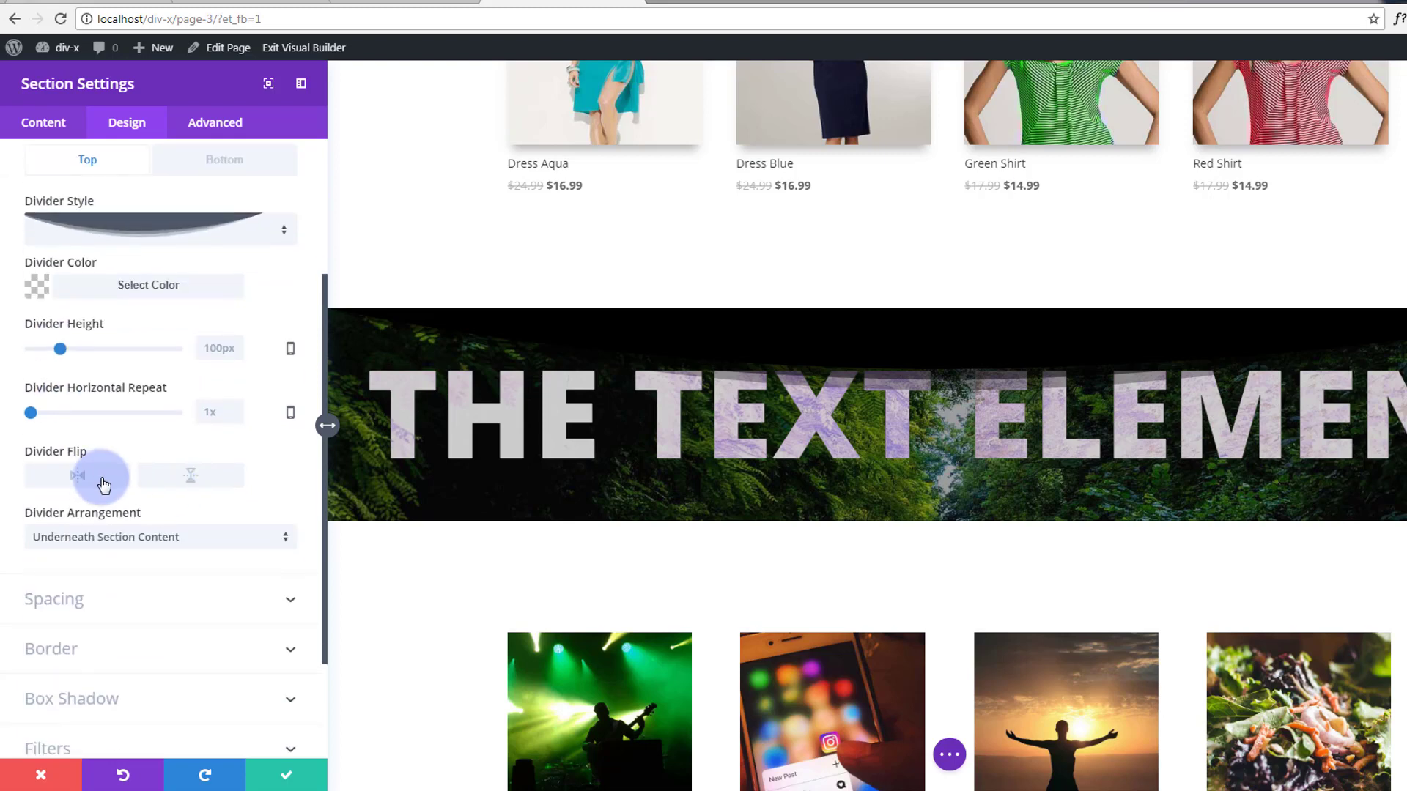
pyautogui.click(192, 478)
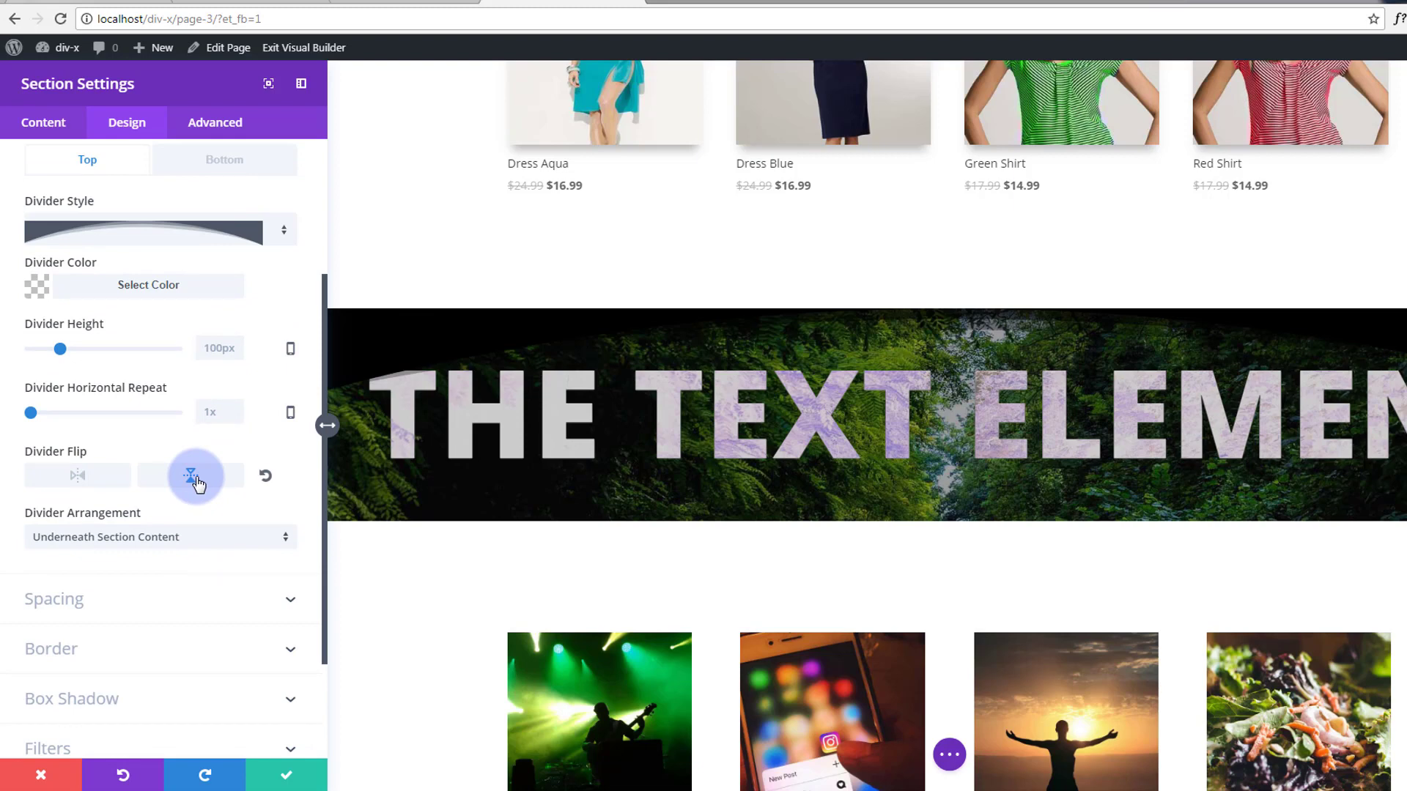
pyautogui.click(194, 478)
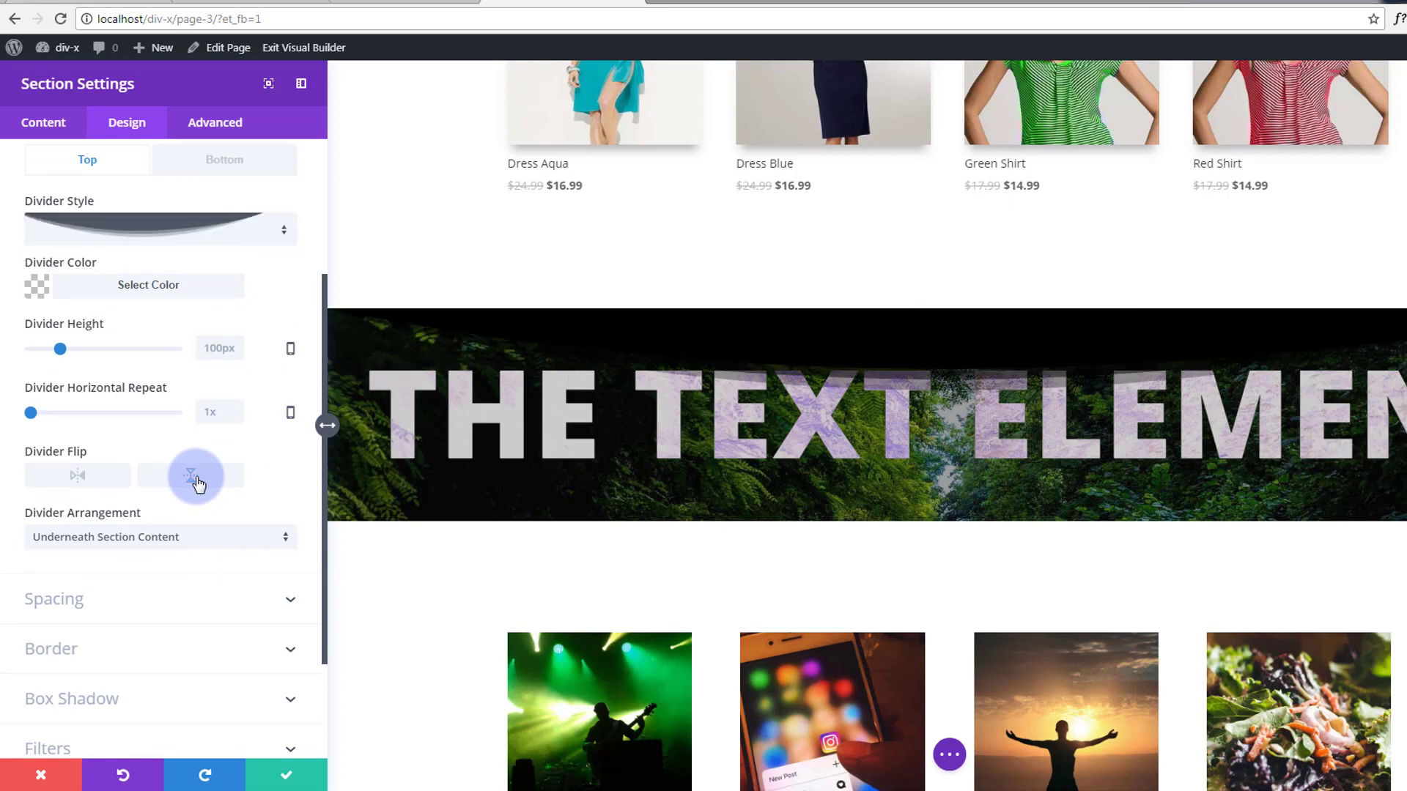
pyautogui.click(194, 478)
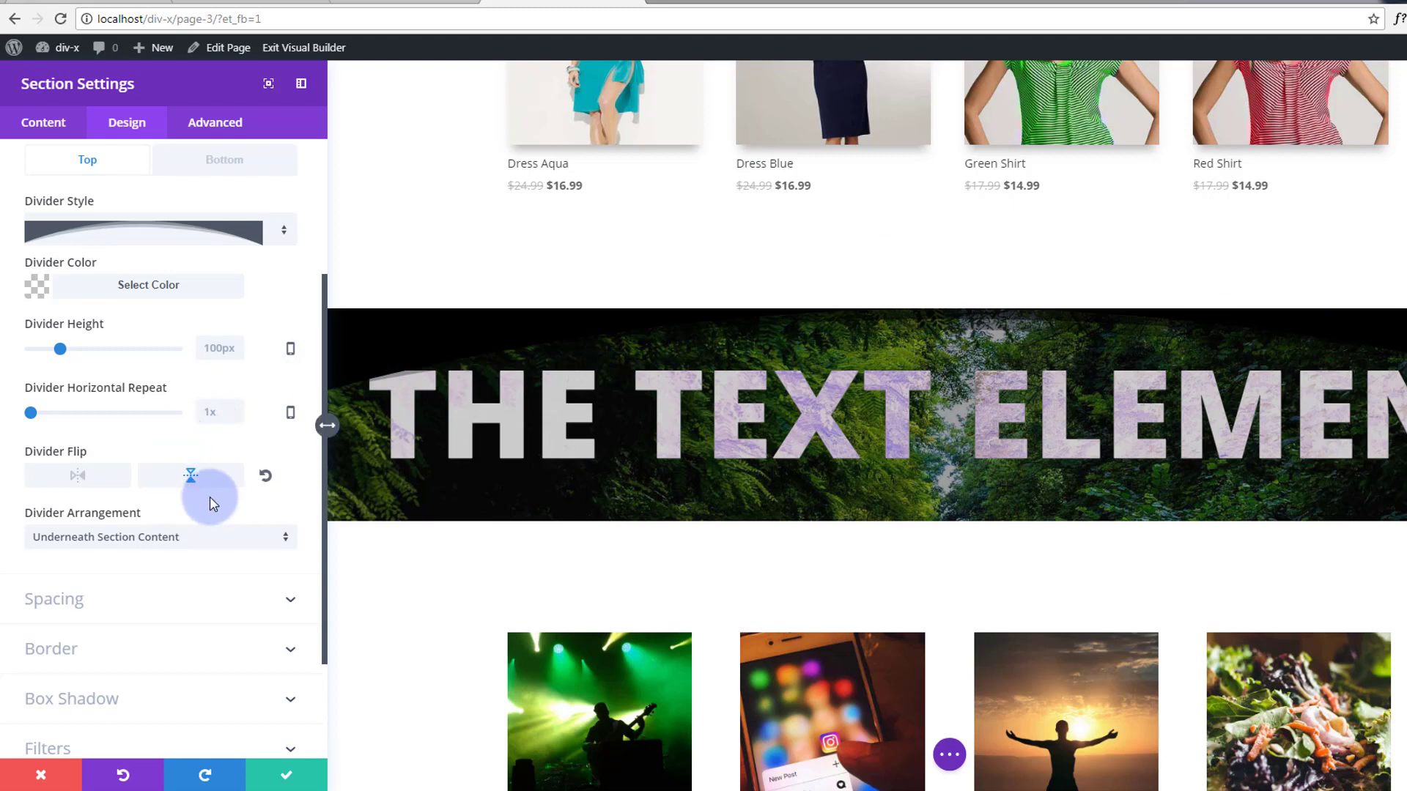
# Save the flipped top divider and close the banner section settings.
pyautogui.click(288, 777)
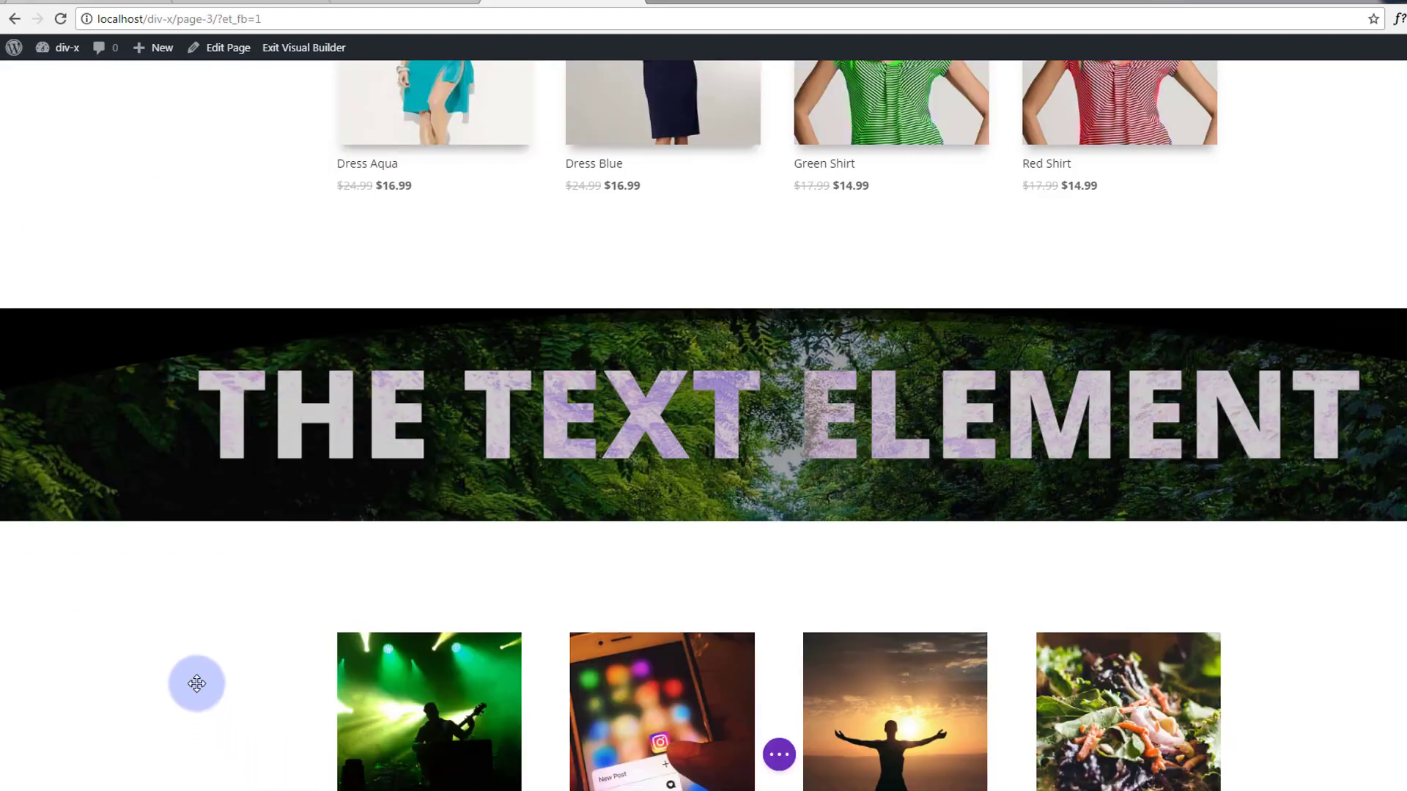
pyautogui.rightClick(89, 443)
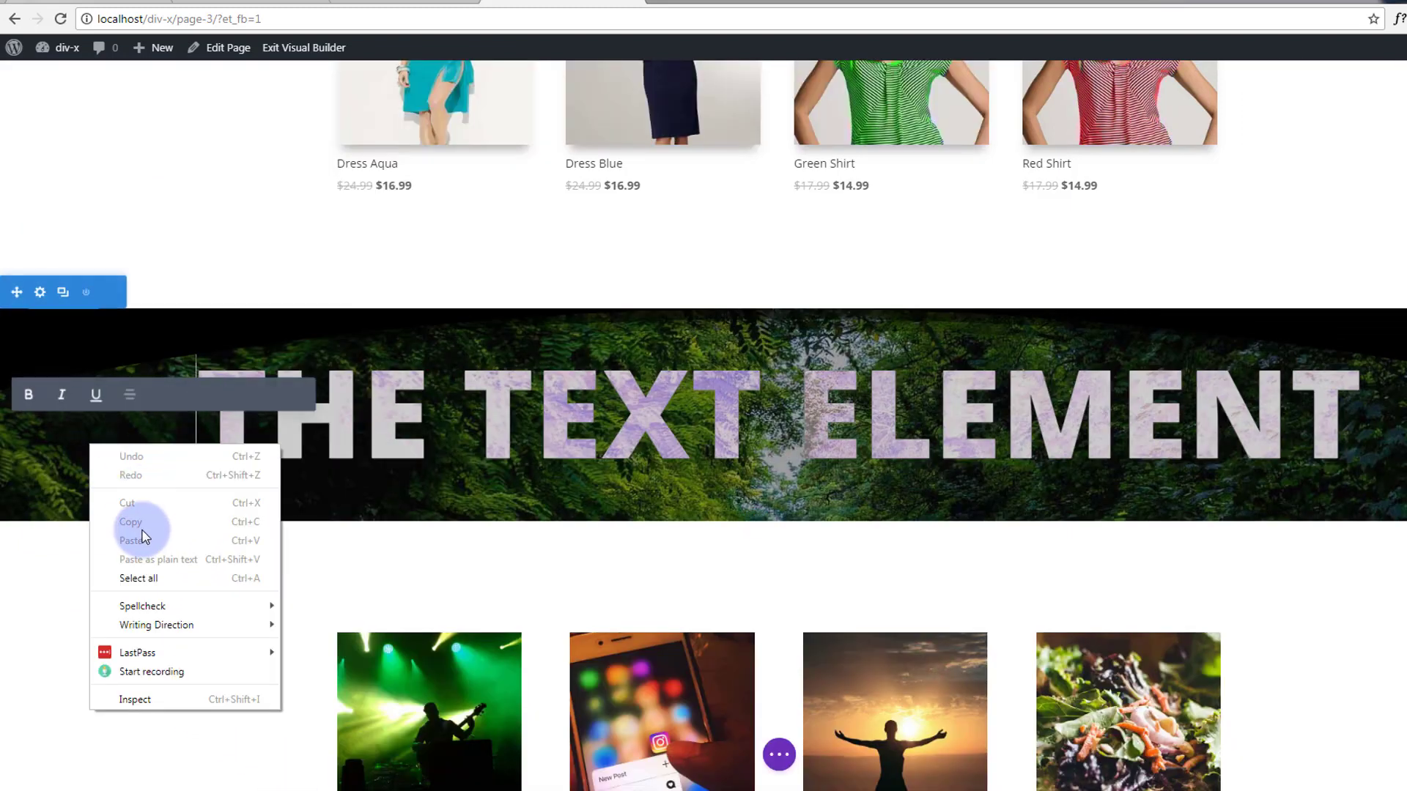
pyautogui.click(33, 293)
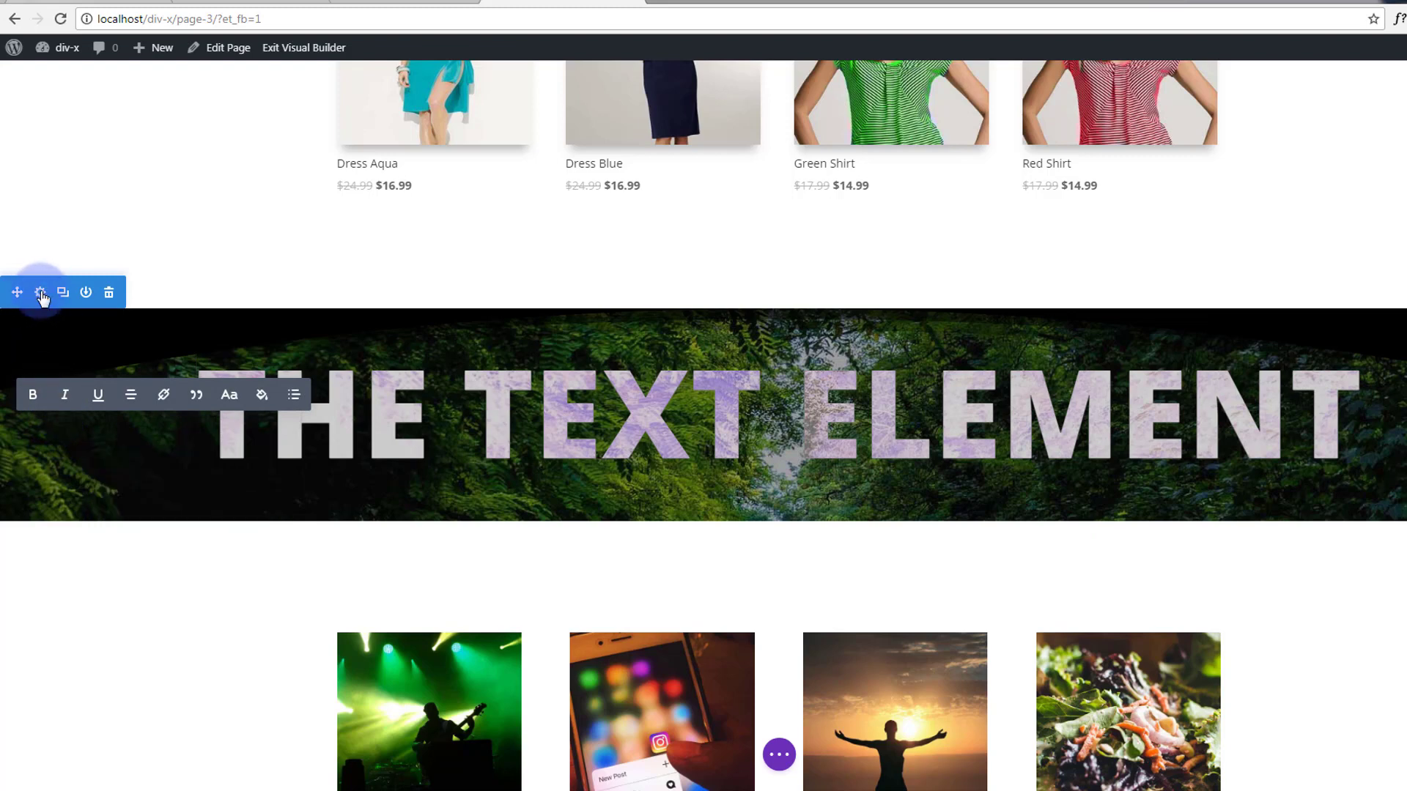
# Add an arc-shaped bottom divider to the banner, adjust the divider height, and save.
pyautogui.click(38, 292)
pyautogui.click(123, 125)
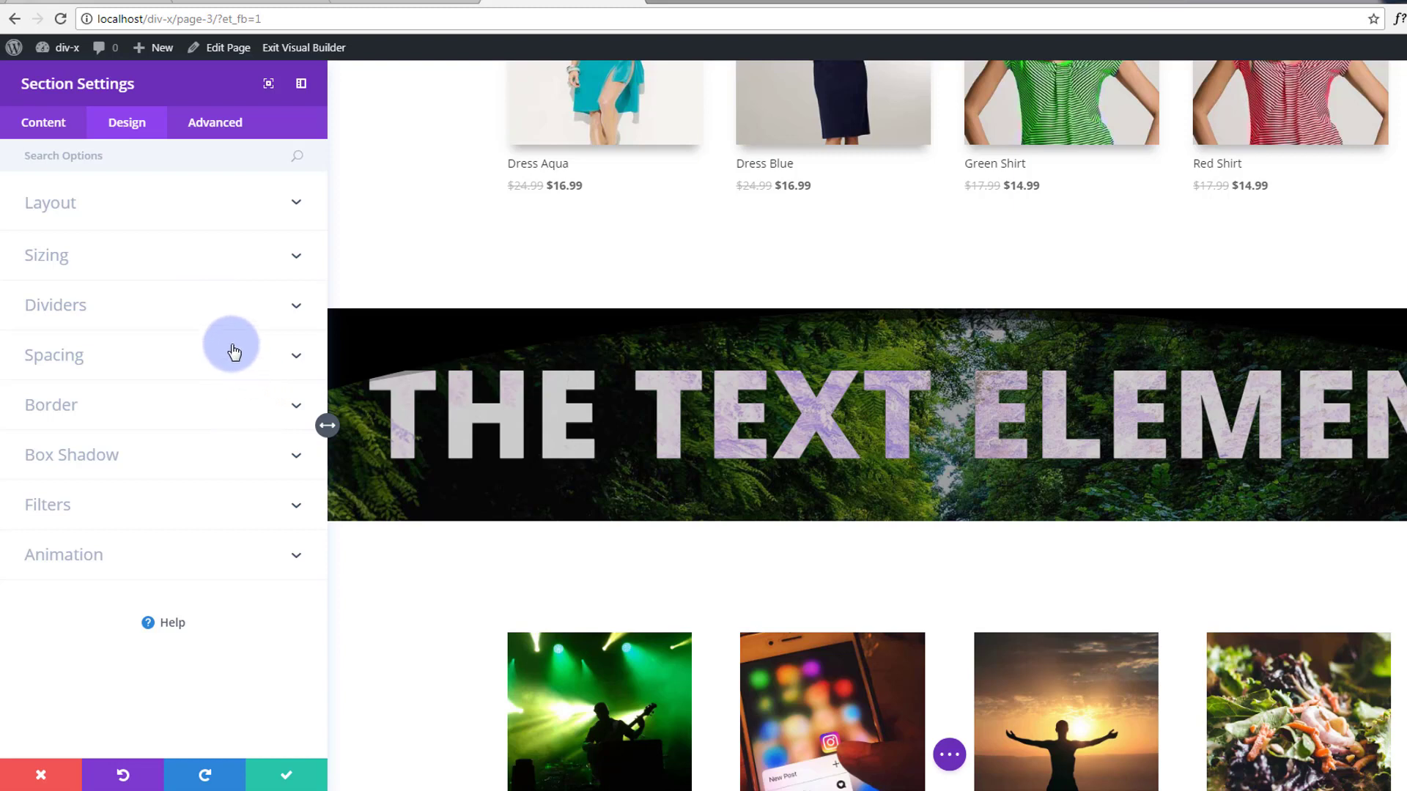
pyautogui.click(296, 306)
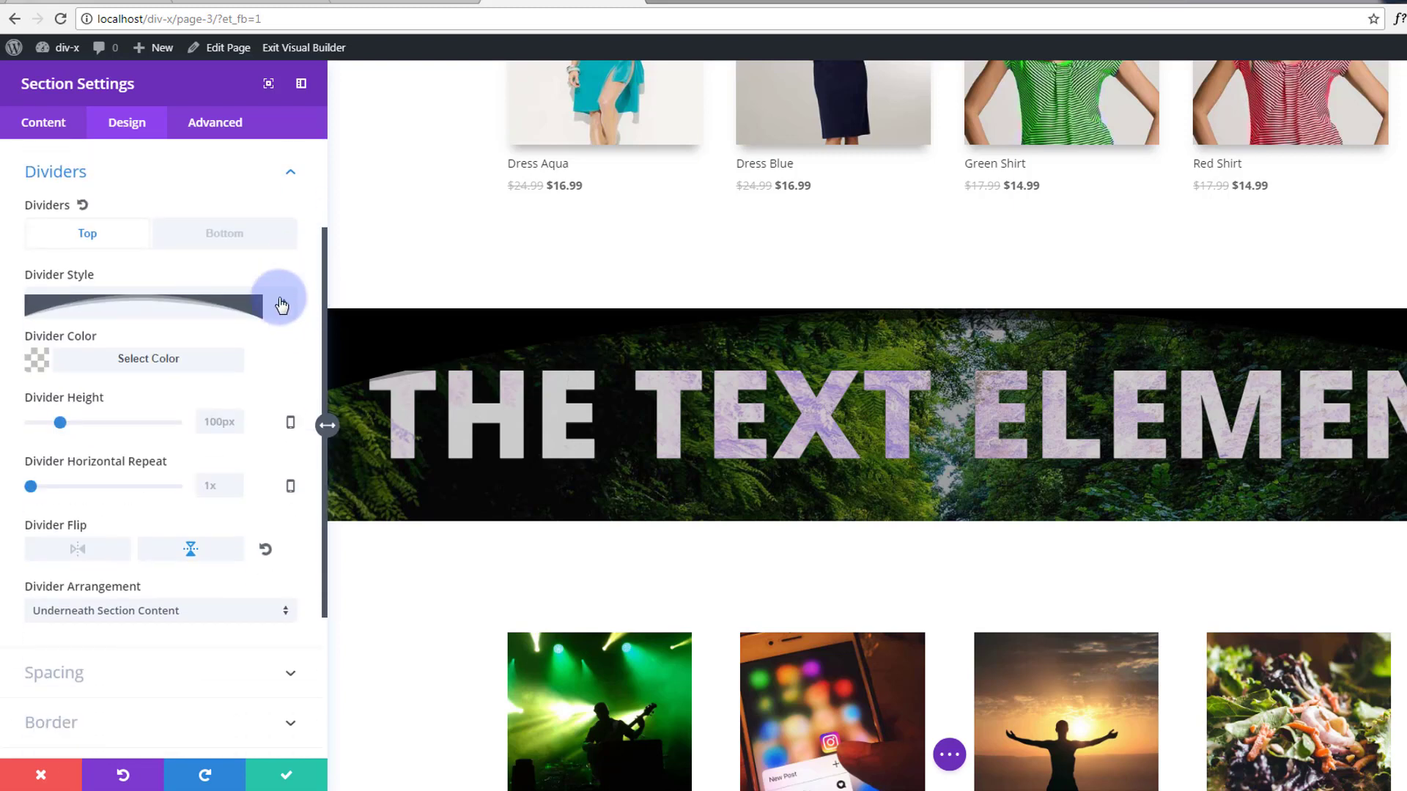
pyautogui.click(230, 237)
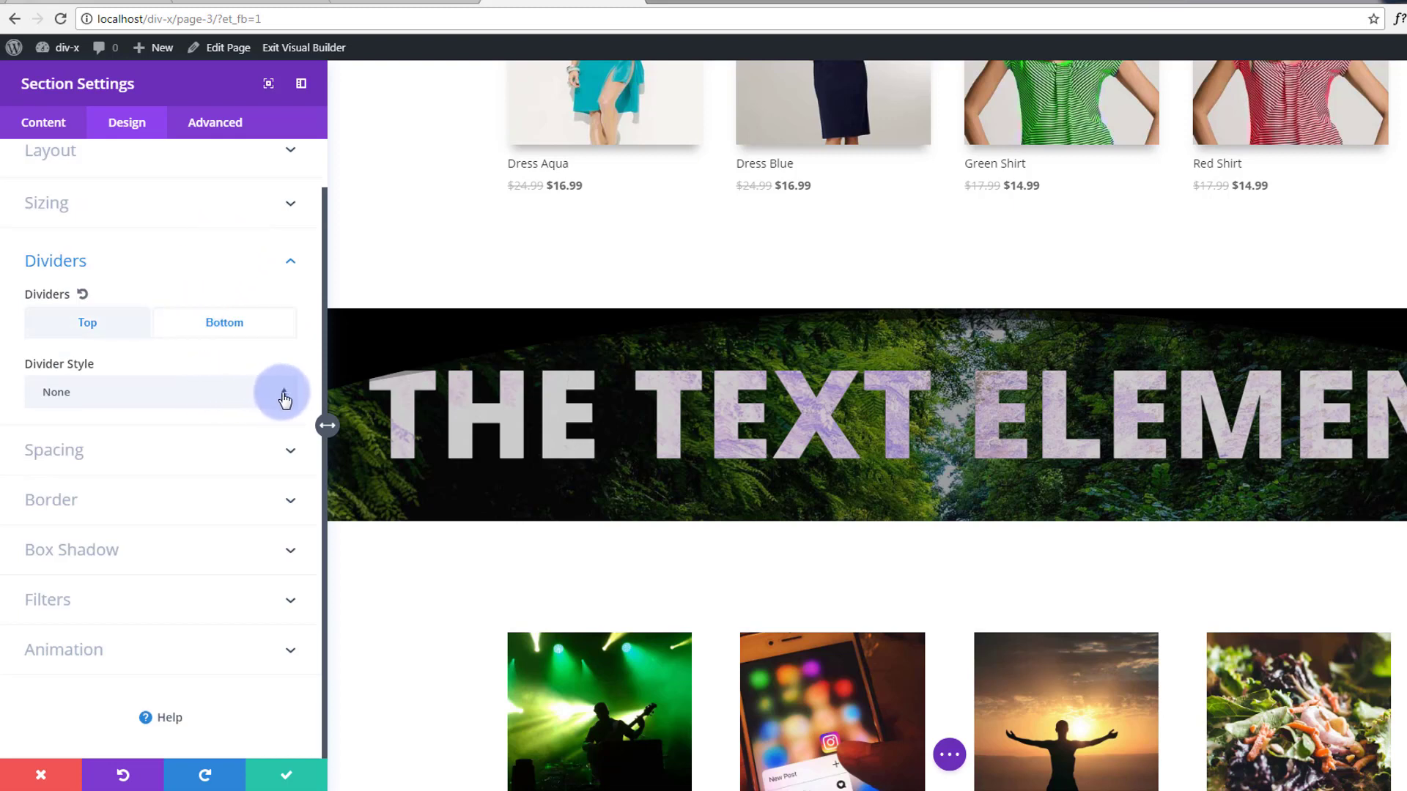
pyautogui.click(282, 398)
pyautogui.scroll(-2, 231, 408)
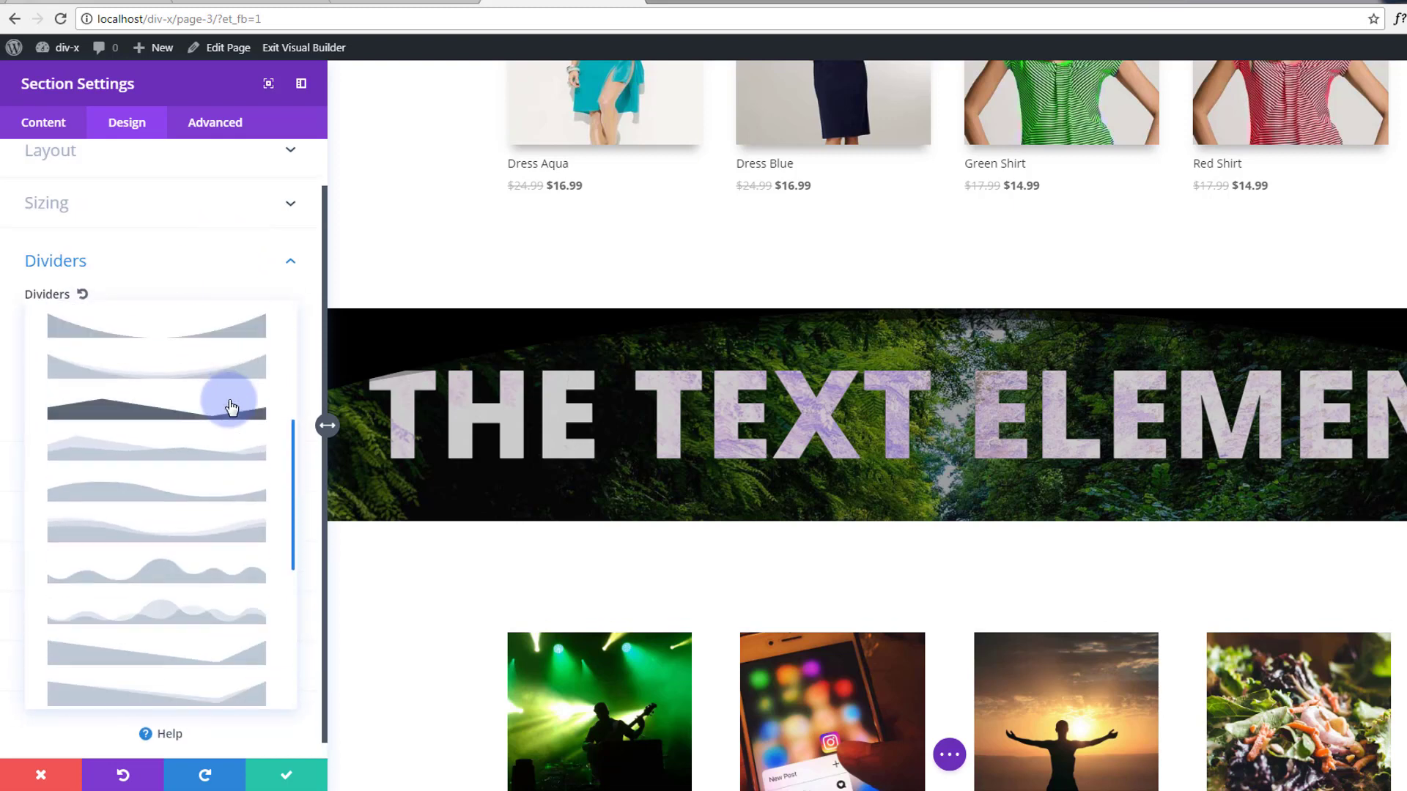
pyautogui.scroll(-2, 236, 388)
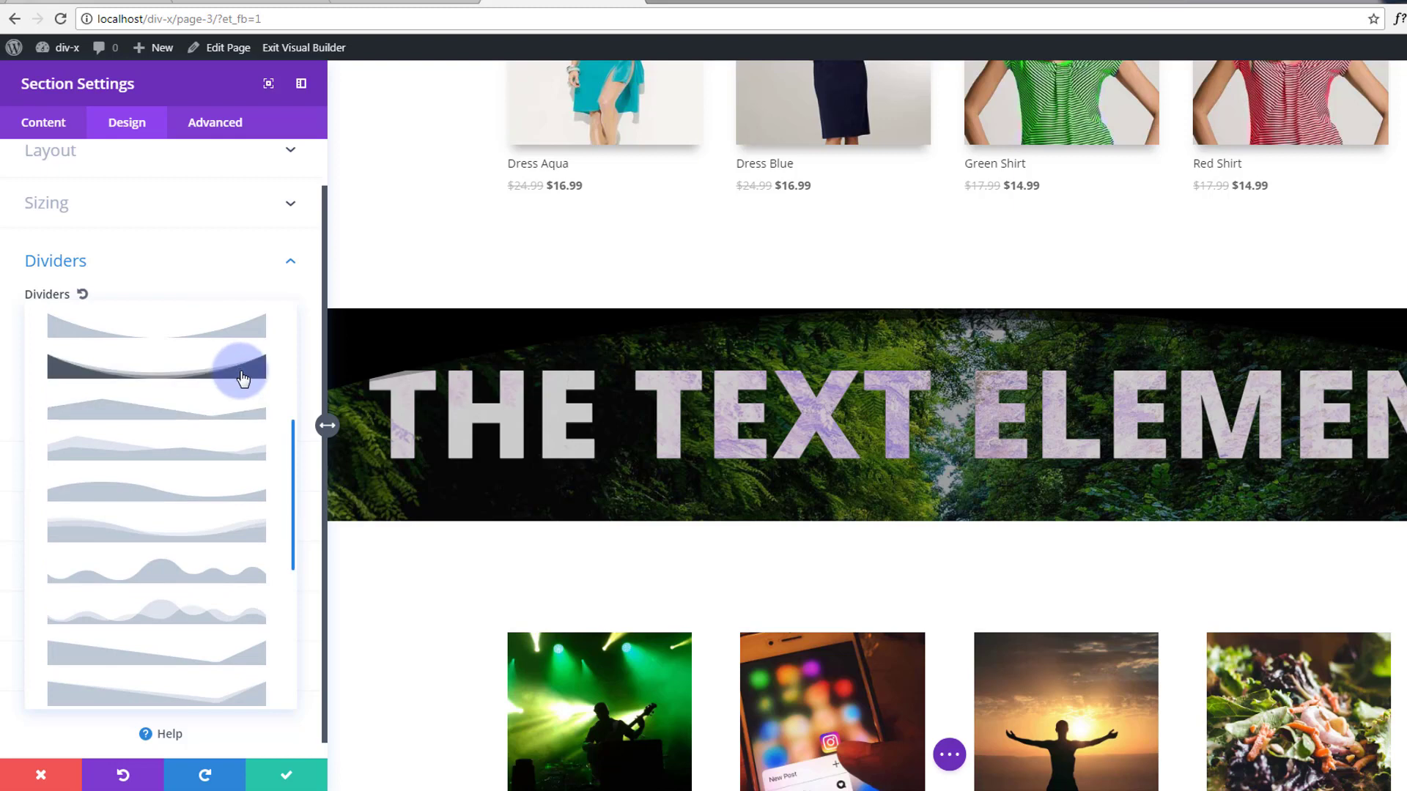
pyautogui.click(242, 379)
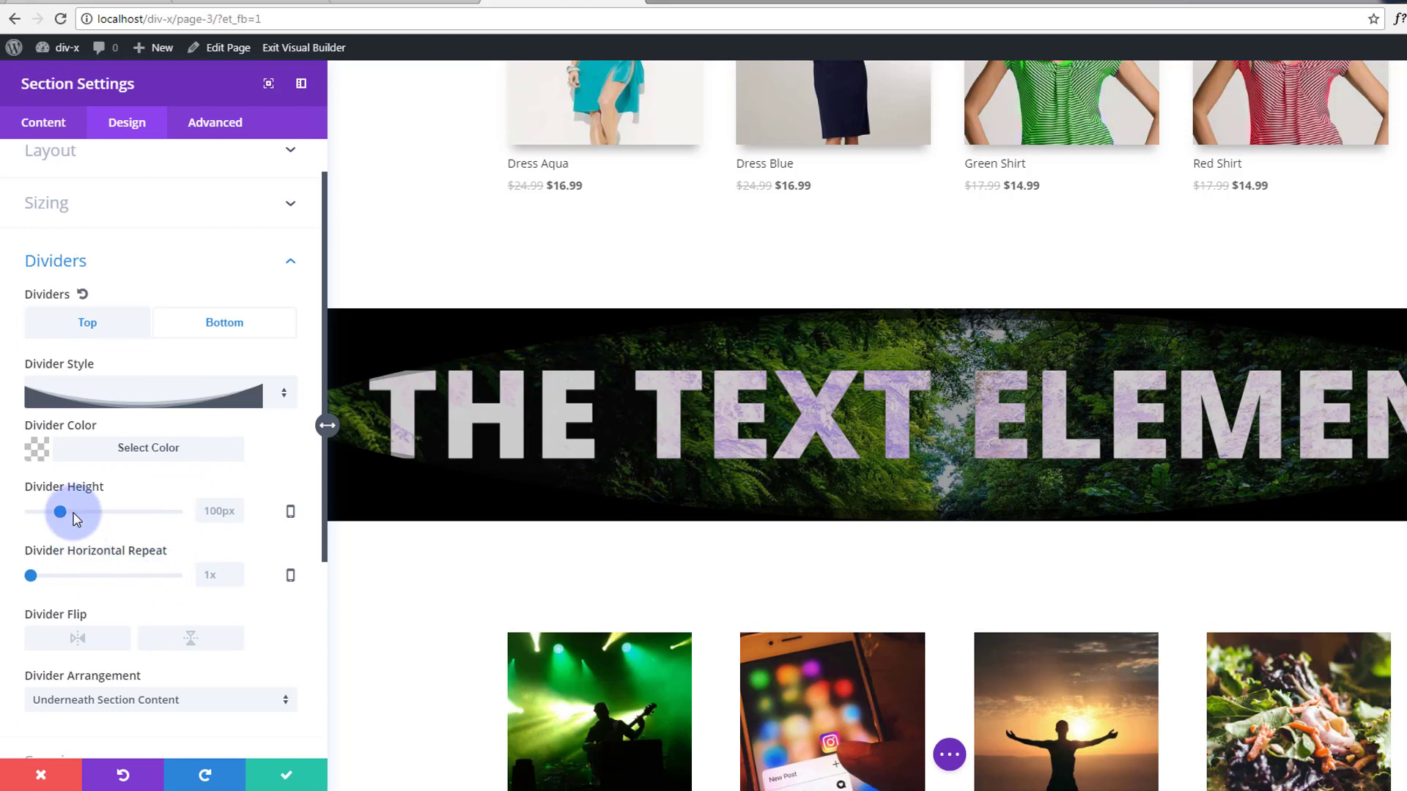
pyautogui.moveTo(67, 512)
pyautogui.mouseDown()
pyautogui.moveTo(82, 512)
pyautogui.moveTo(60, 522)
pyautogui.mouseUp()
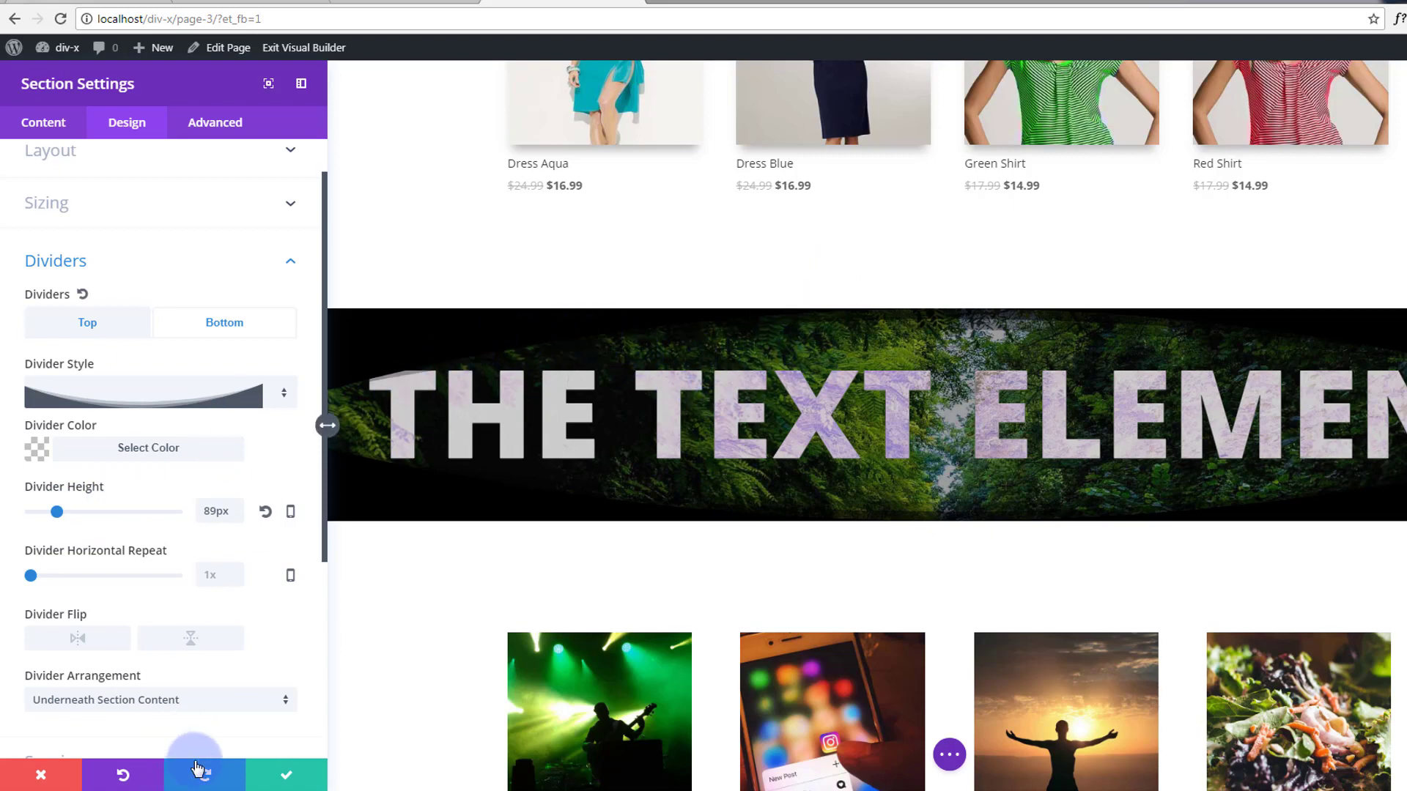
pyautogui.click(284, 774)
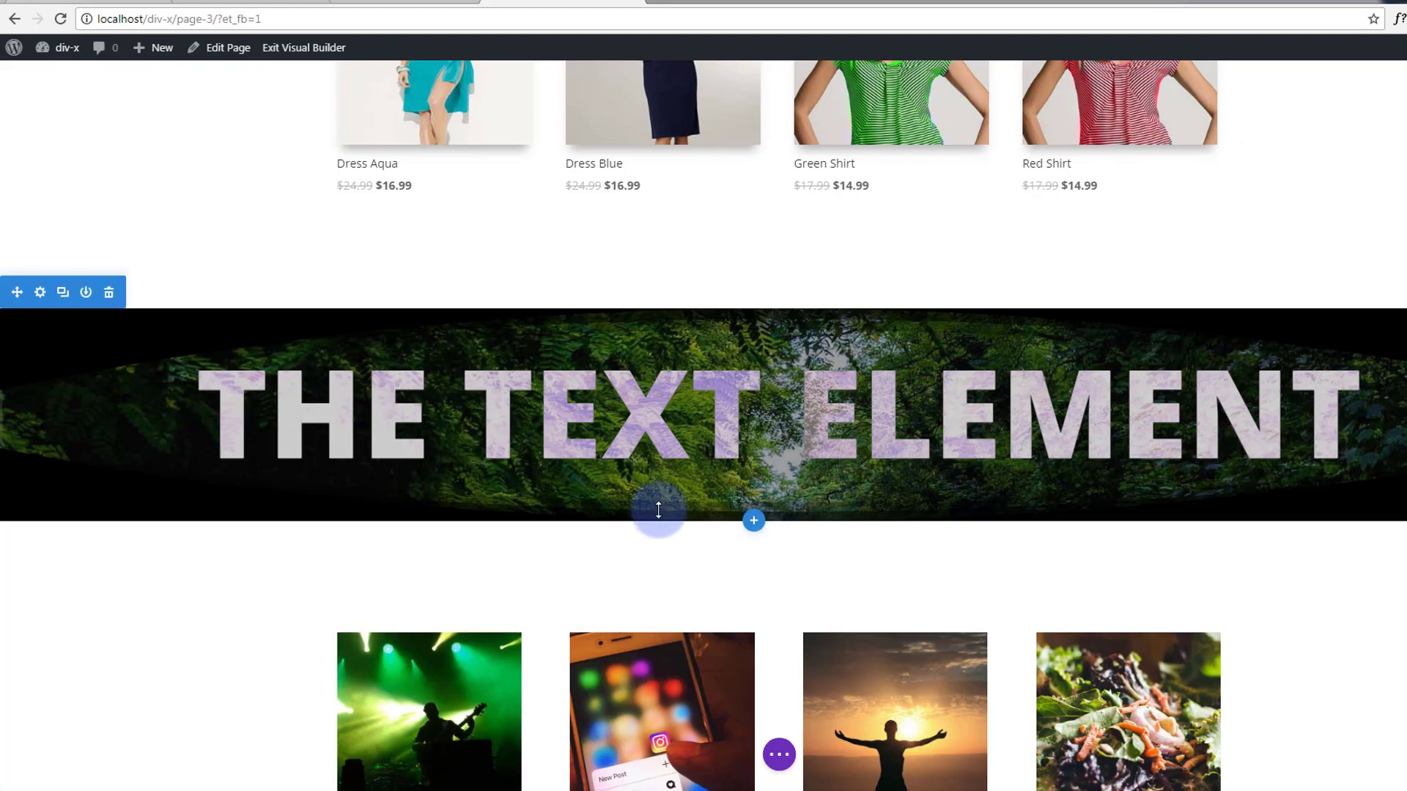
# Deepen the banner with extra bottom and top padding, then scroll to the blue contact section.
pyautogui.moveTo(658, 512); pyautogui.dragTo(653, 561)
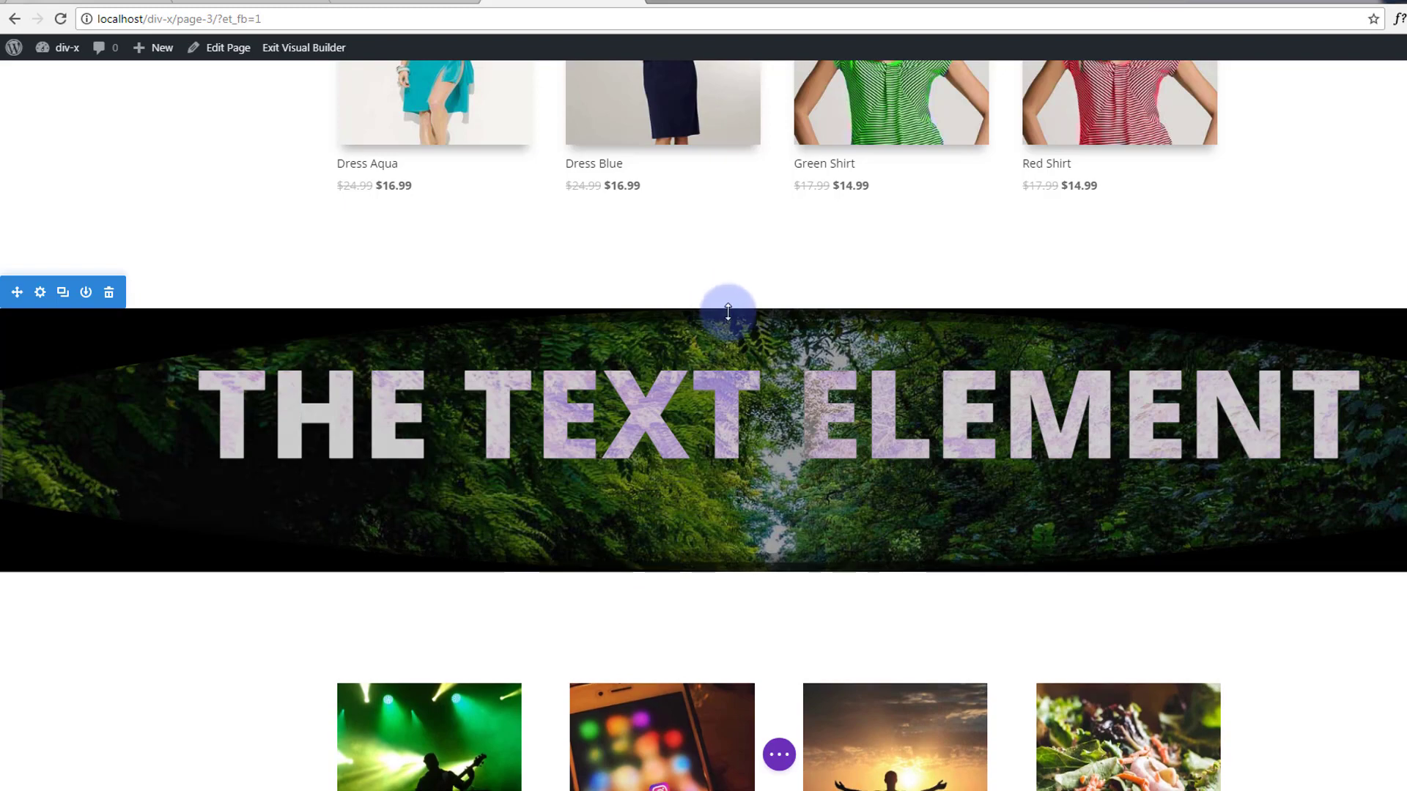
pyautogui.moveTo(727, 311); pyautogui.dragTo(720, 349)
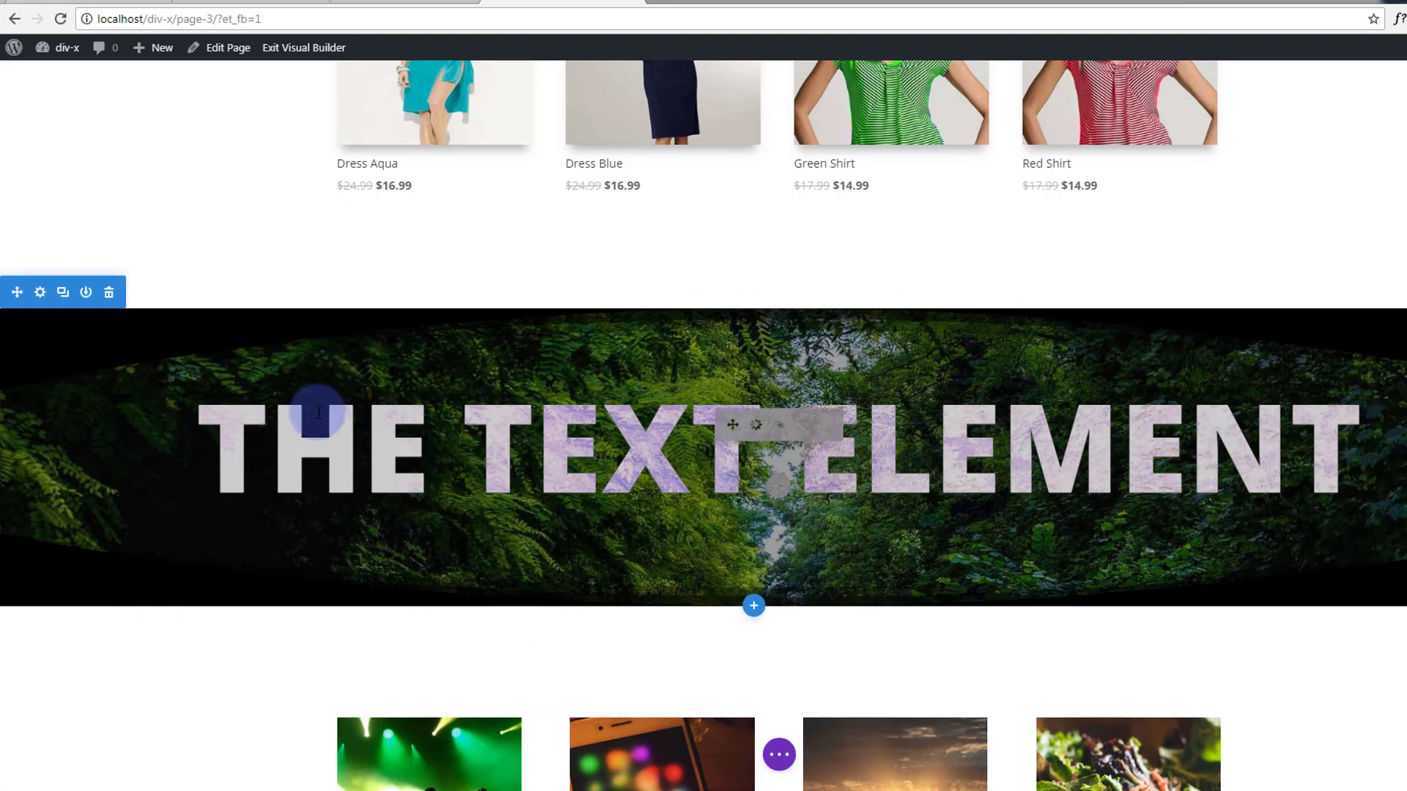
pyautogui.scroll(-8, 170, 490)
pyautogui.scroll(-3, 167, 507)
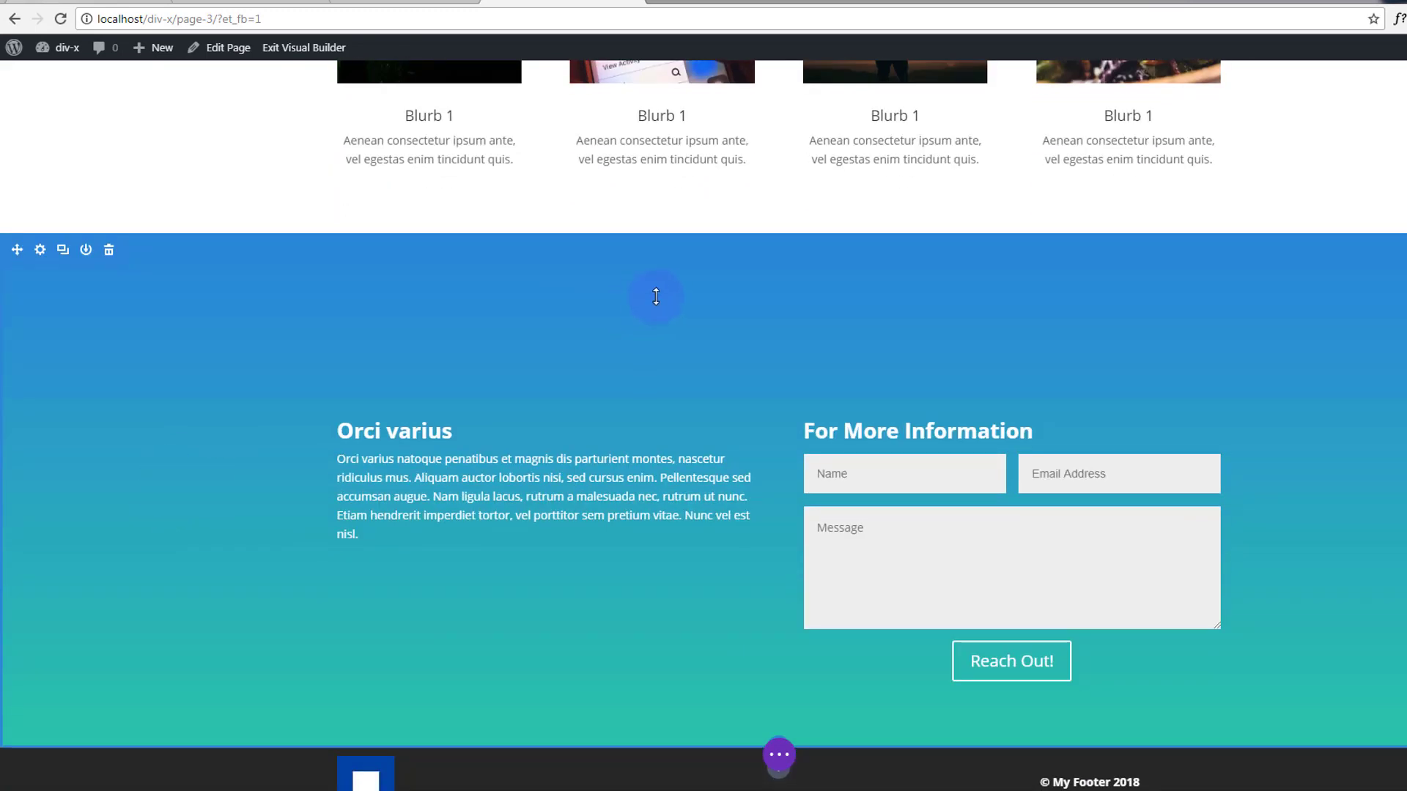
# Give the blue contact section a pale angled top divider at 100px and save it.
pyautogui.click(39, 249)
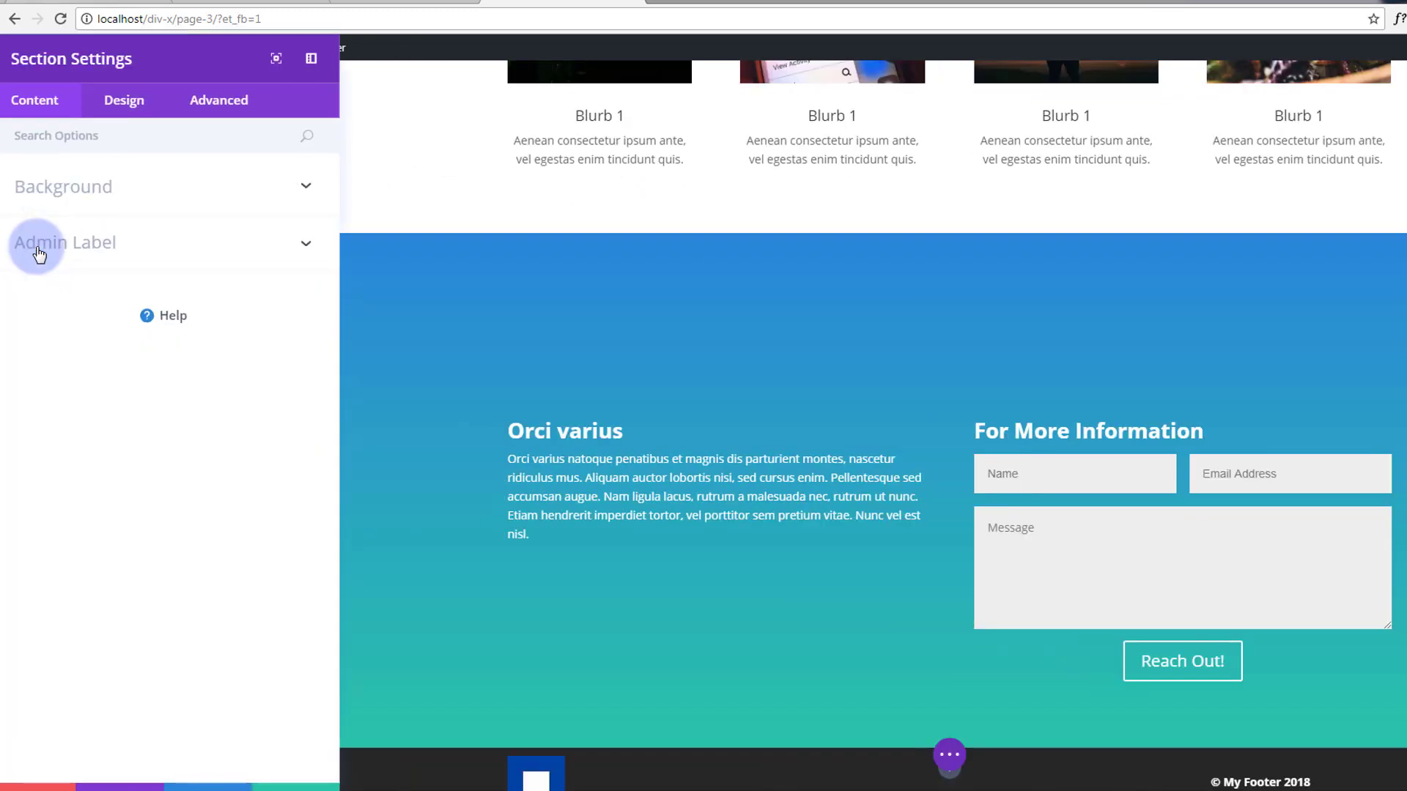
pyautogui.click(123, 126)
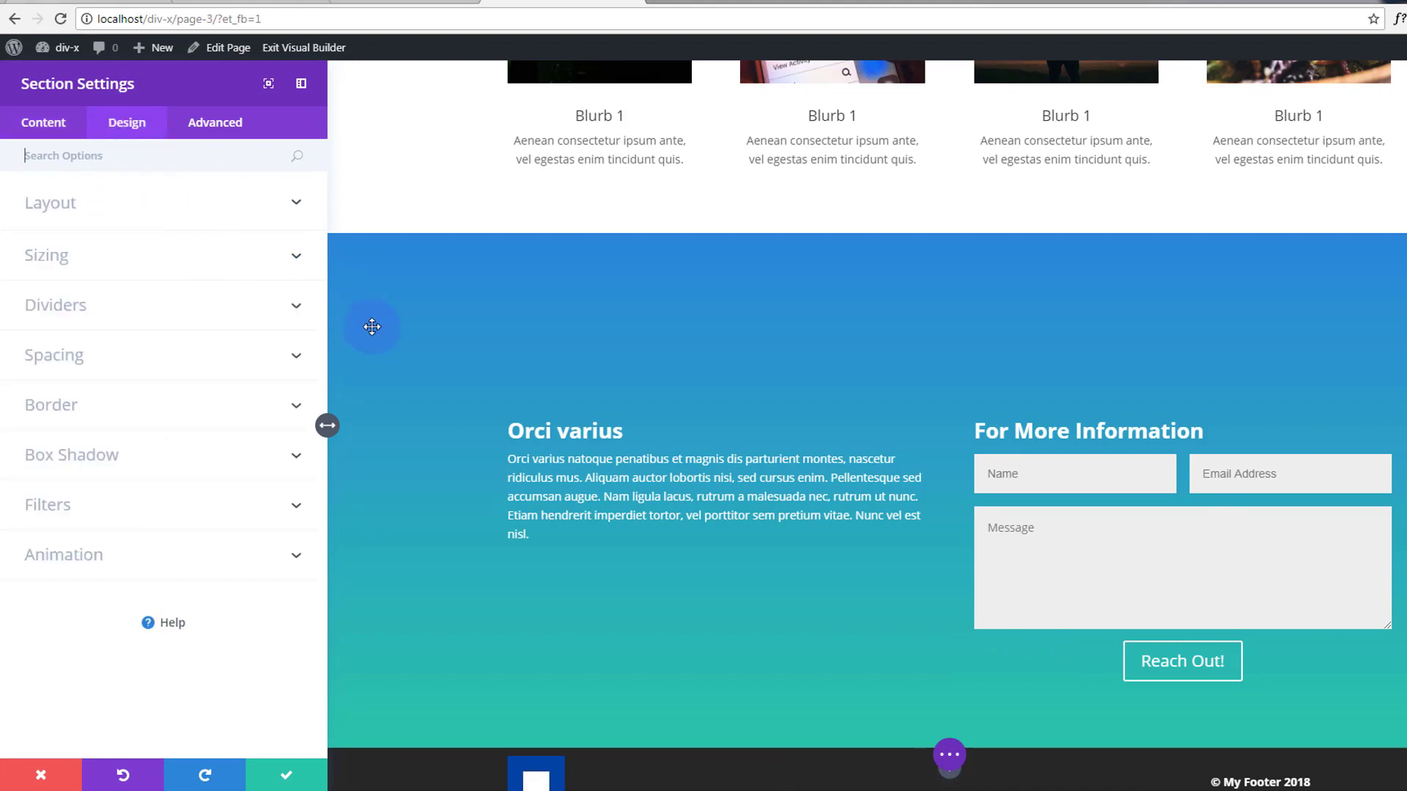
pyautogui.click(292, 305)
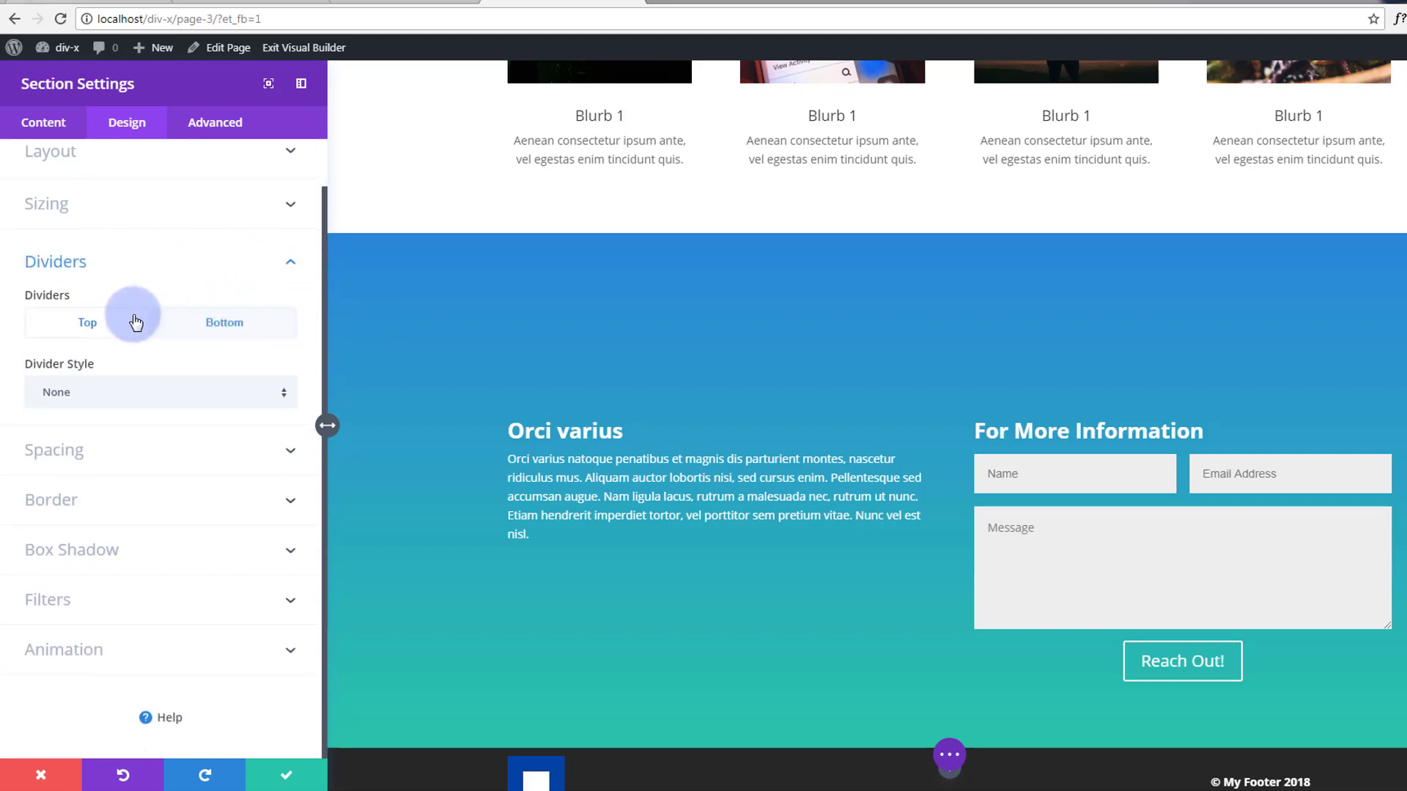
pyautogui.click(285, 400)
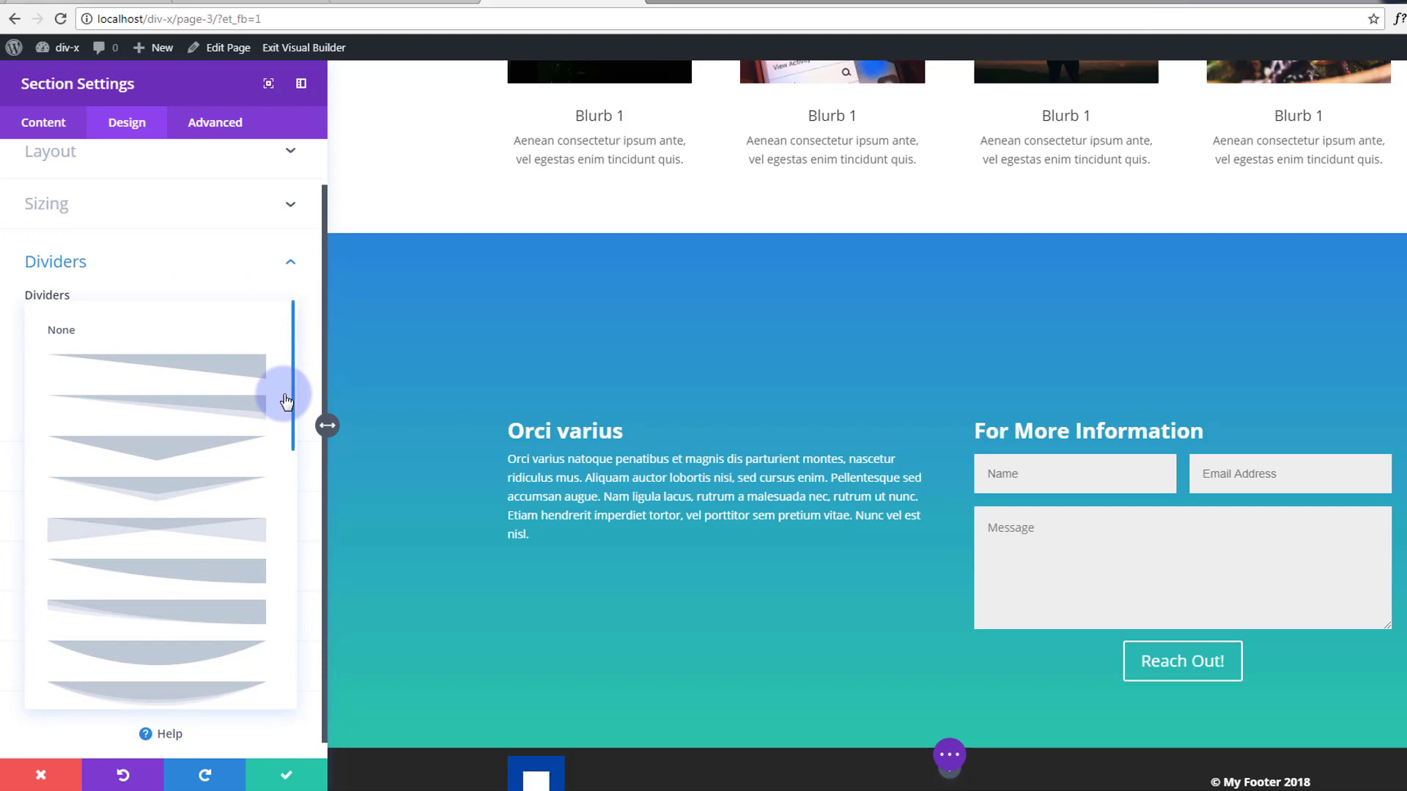
pyautogui.click(222, 535)
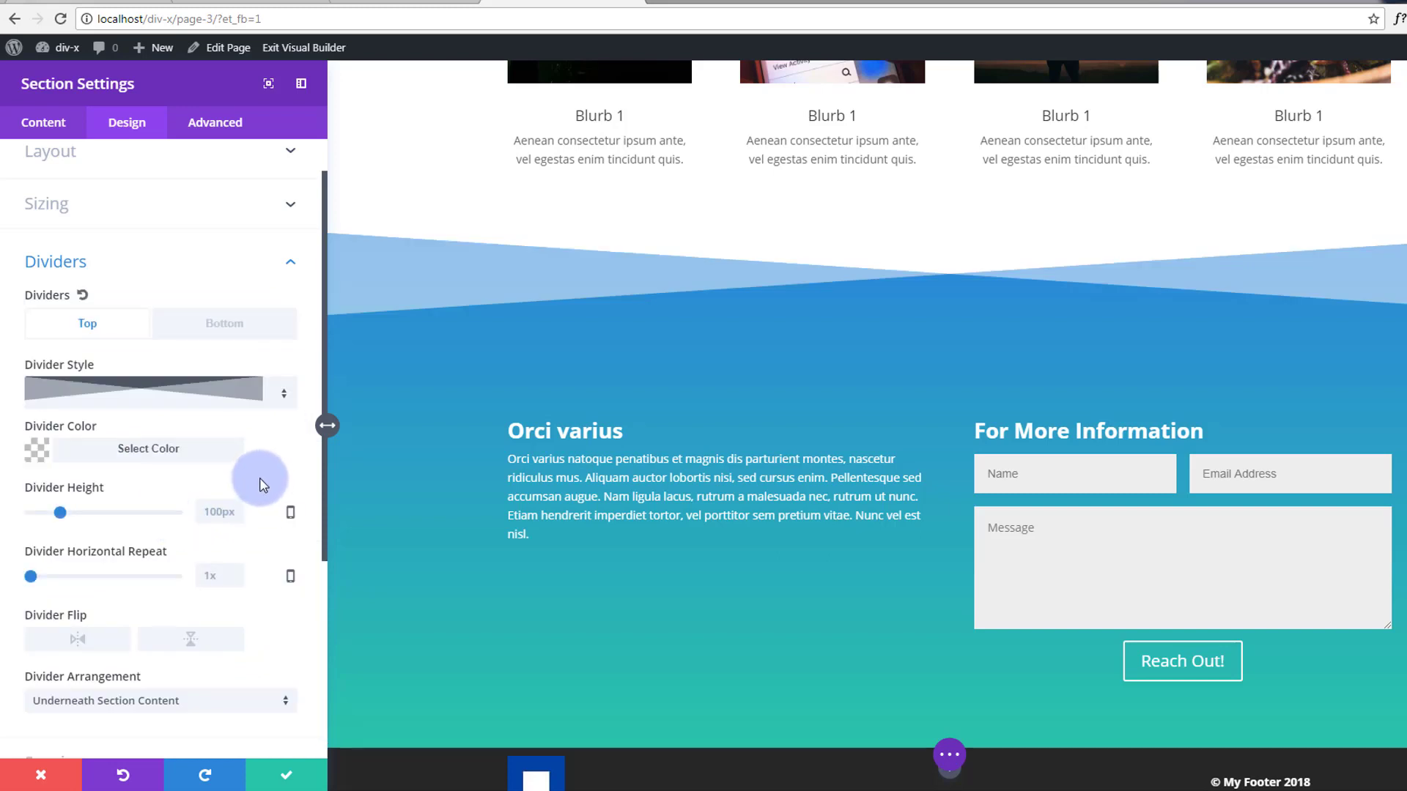
pyautogui.click(282, 775)
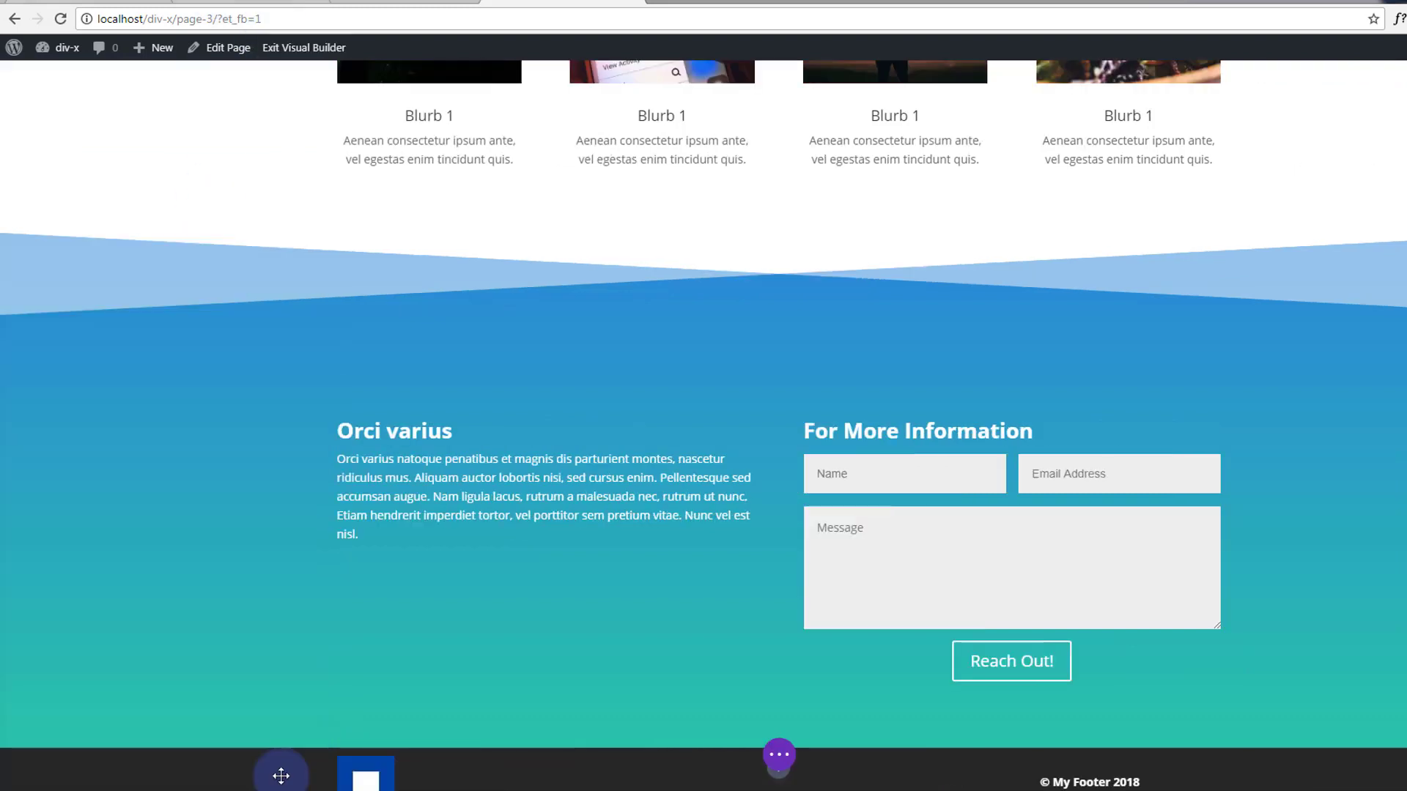
pyautogui.scroll(-1, 301, 596)
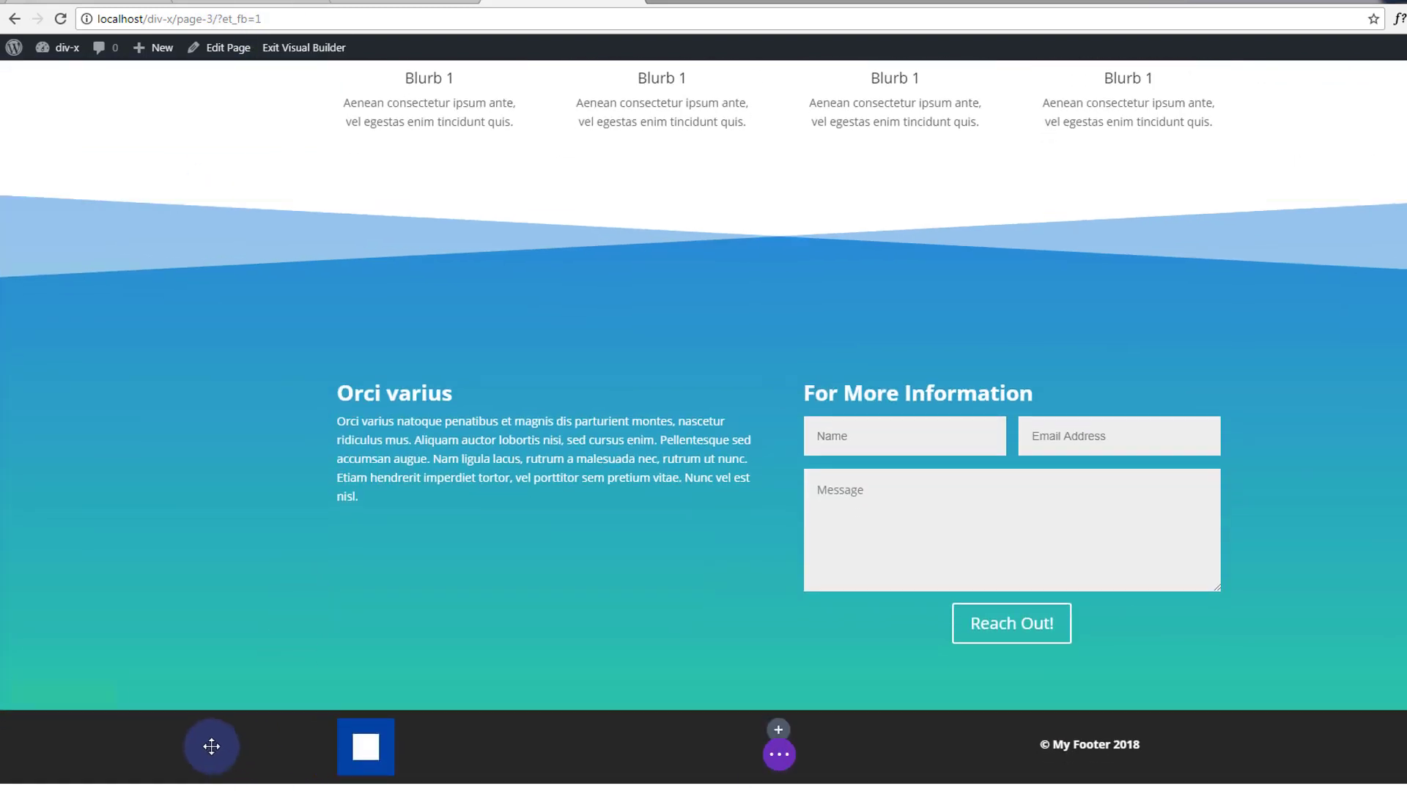
pyautogui.click(43, 697)
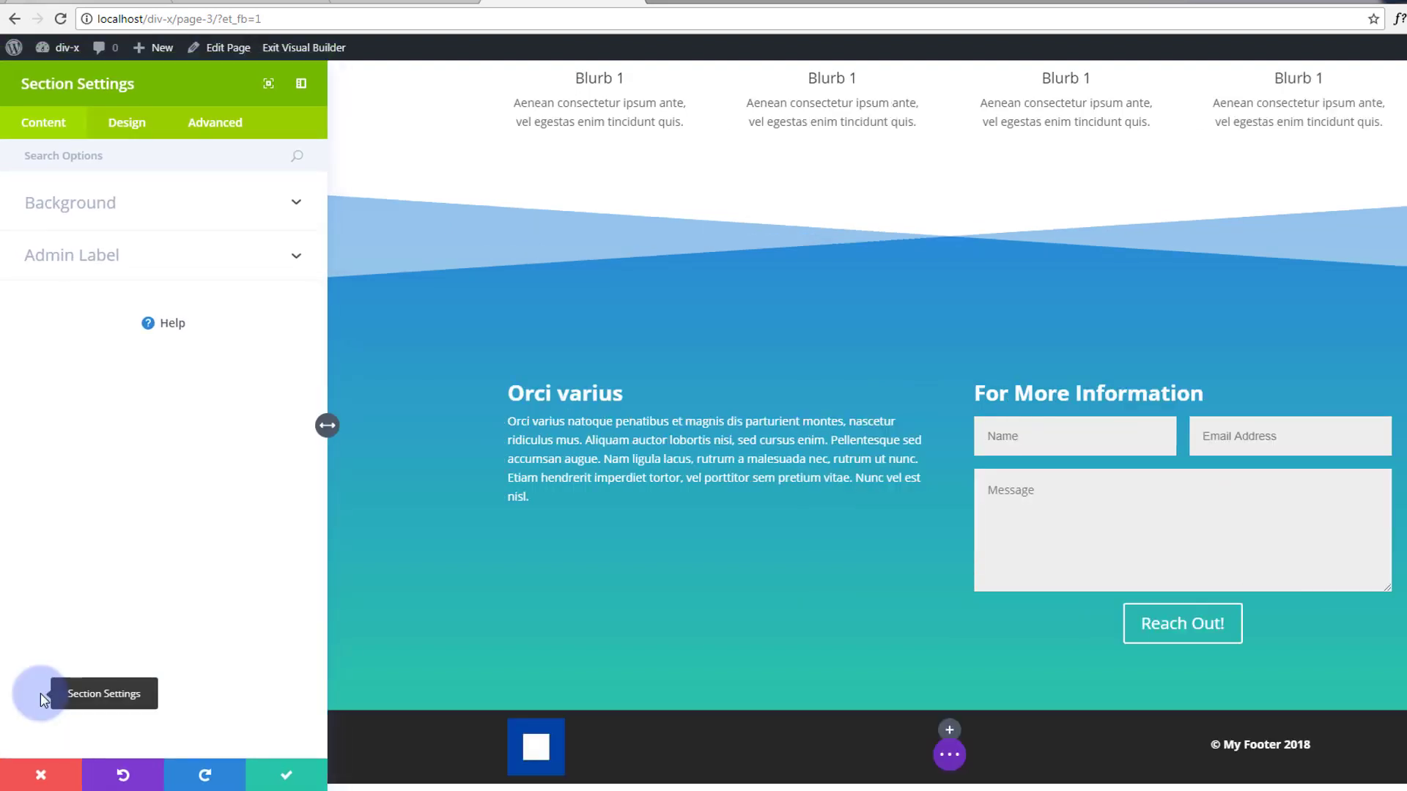
pyautogui.click(130, 125)
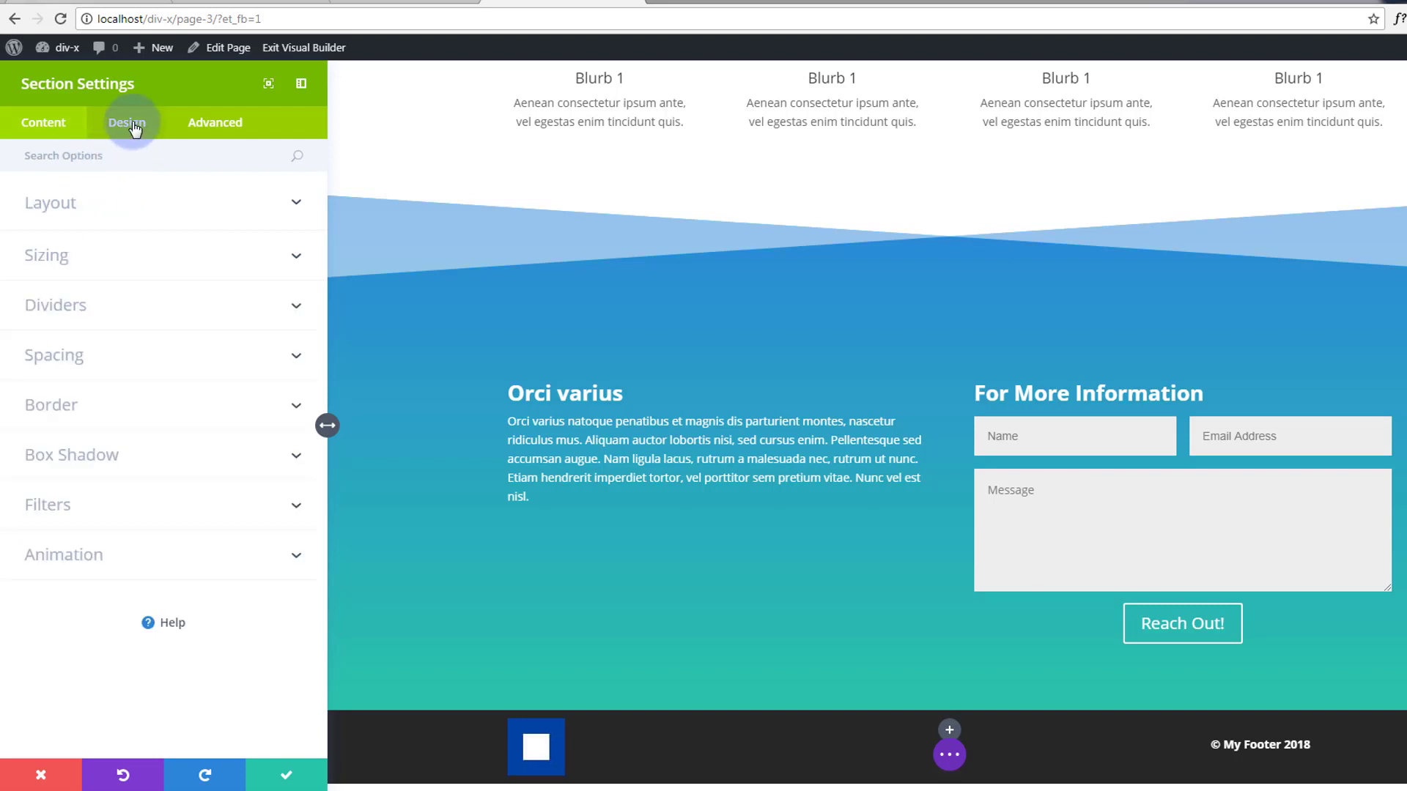
pyautogui.click(295, 304)
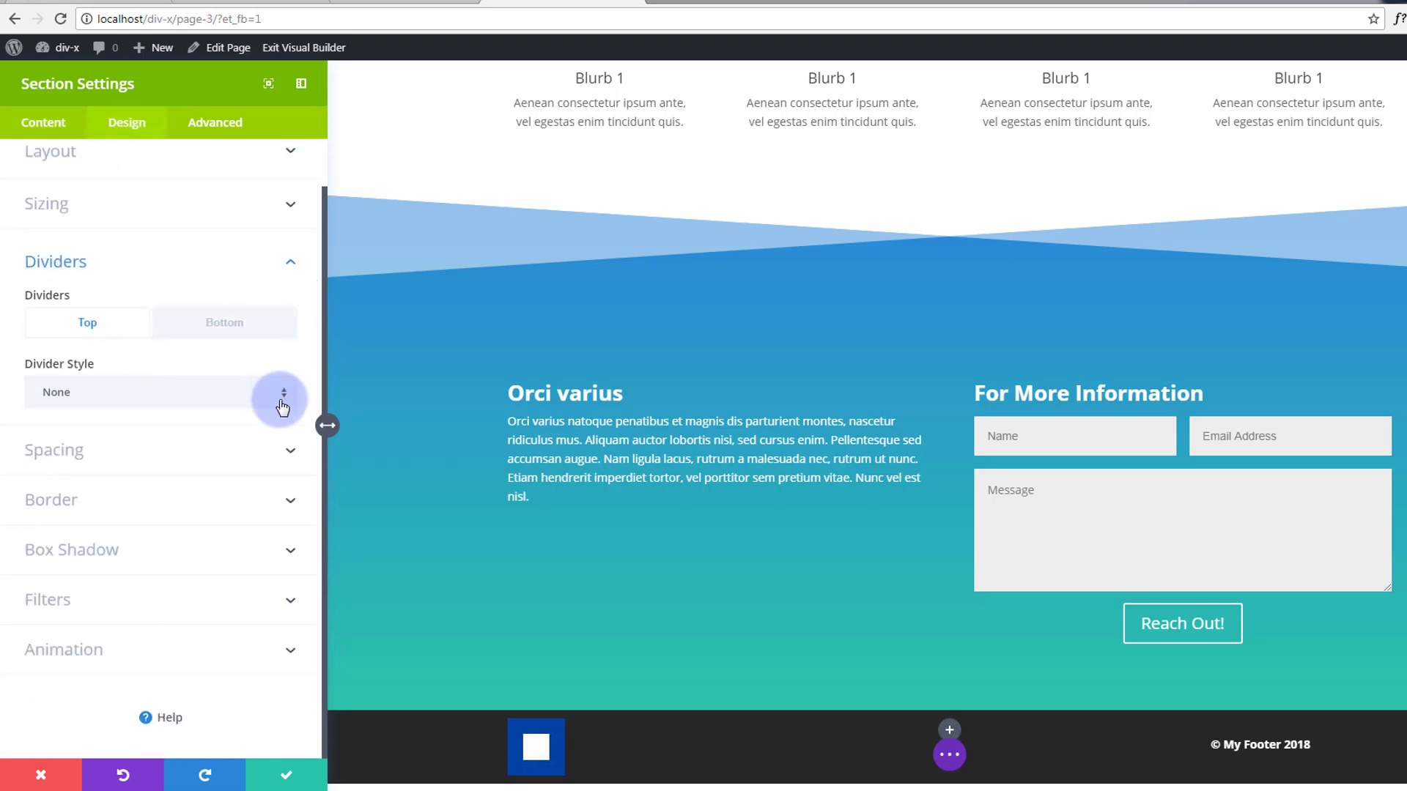
pyautogui.click(85, 325)
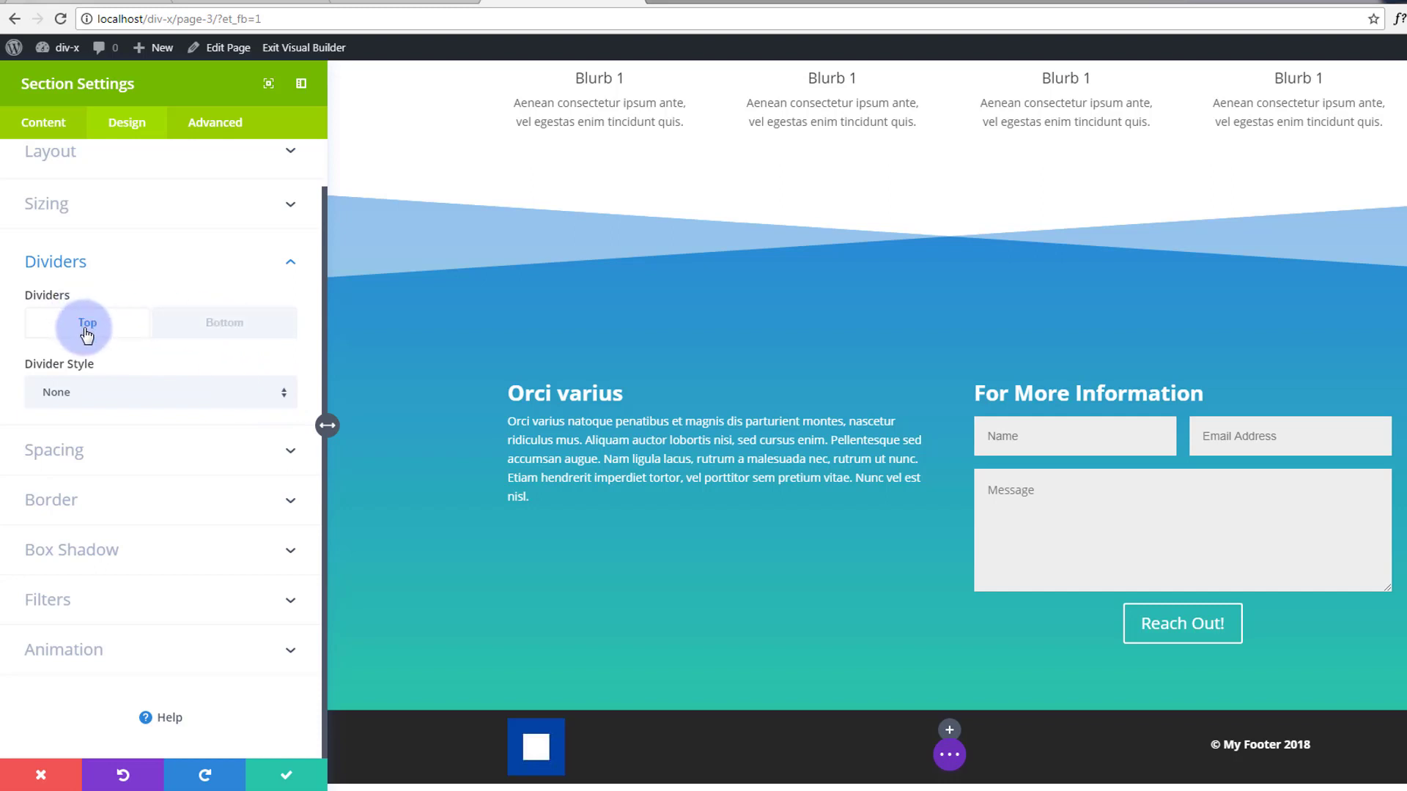
pyautogui.click(286, 402)
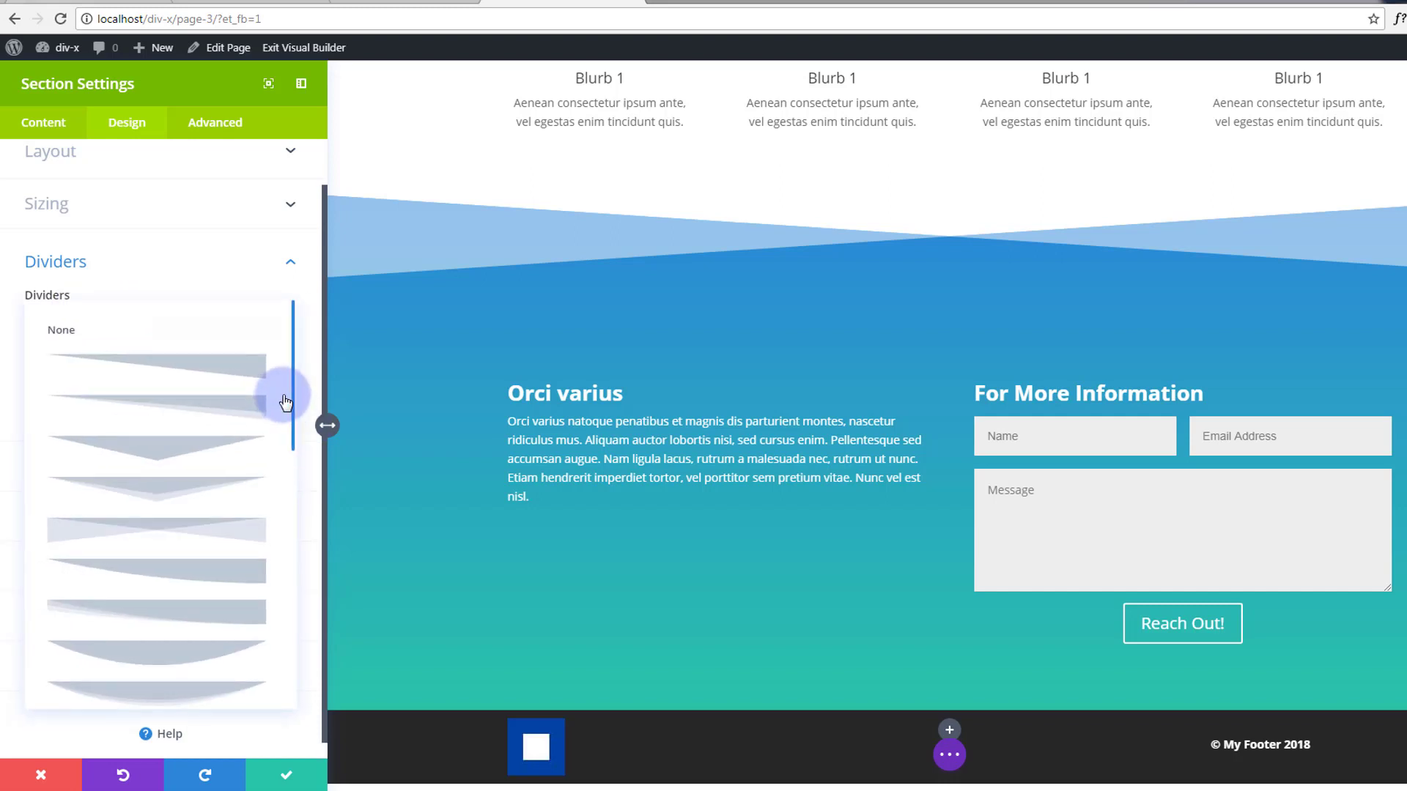
pyautogui.click(218, 541)
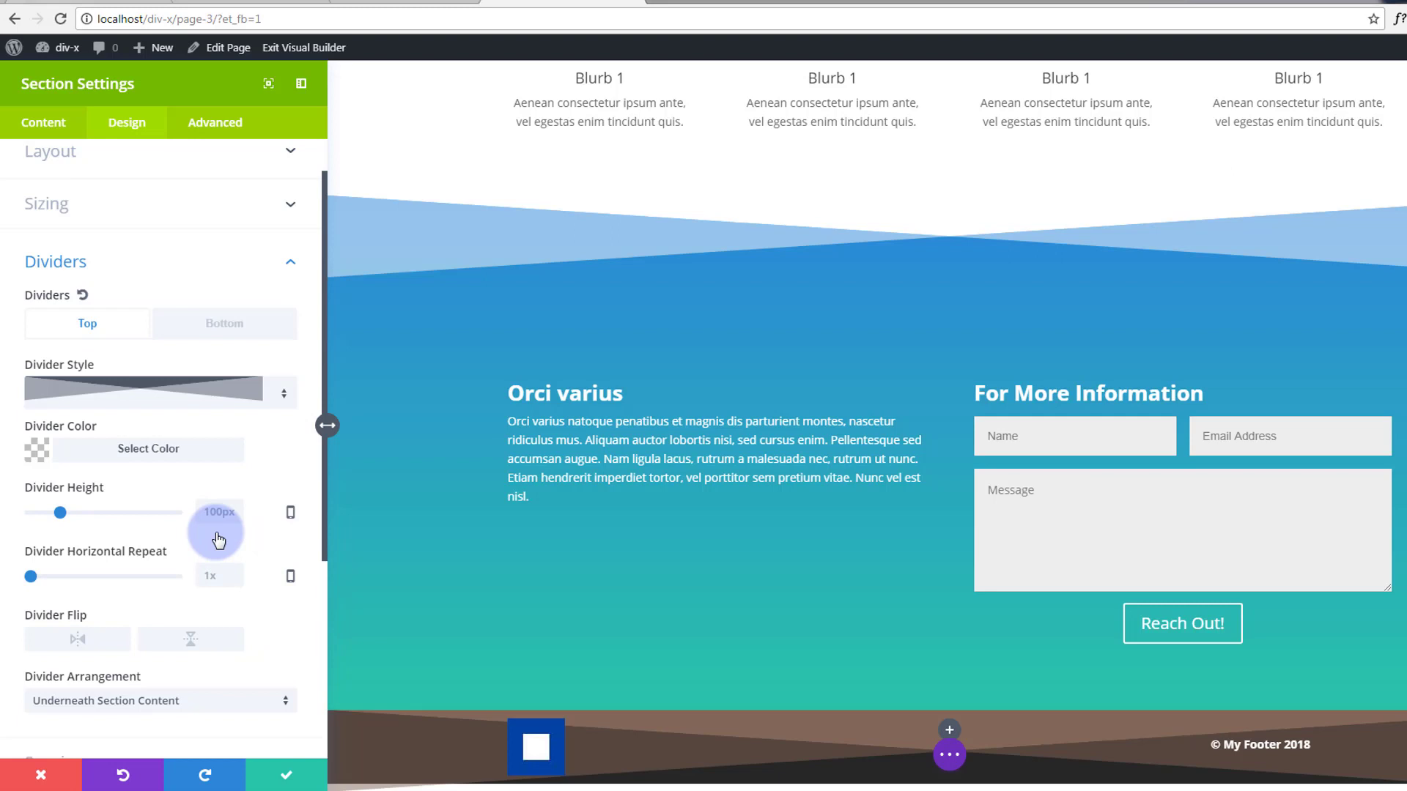
pyautogui.click(52, 778)
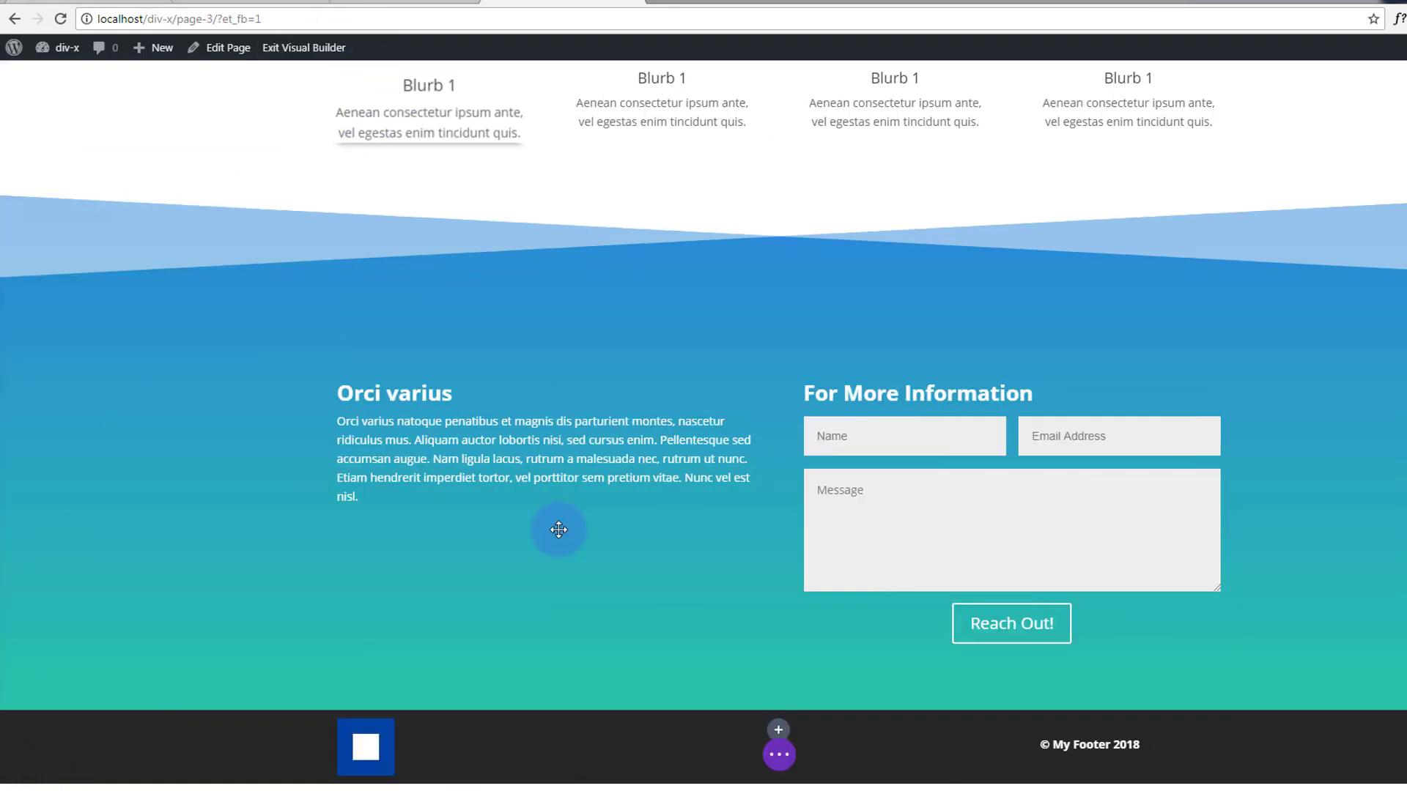
# Exit the Visual Builder to view the live OUR ONLINE STORE page with its new dividers.
pyautogui.click(781, 760)
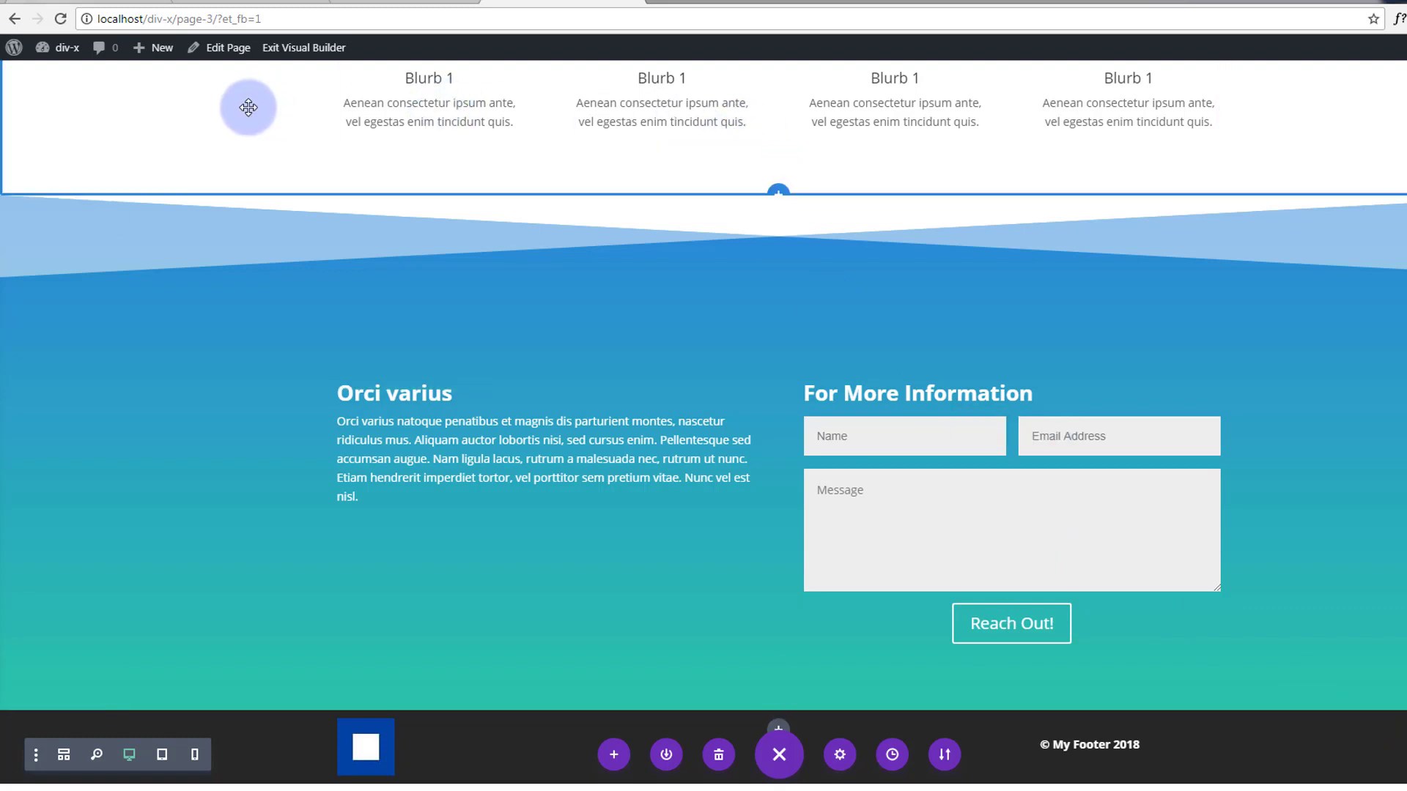
pyautogui.click(295, 50)
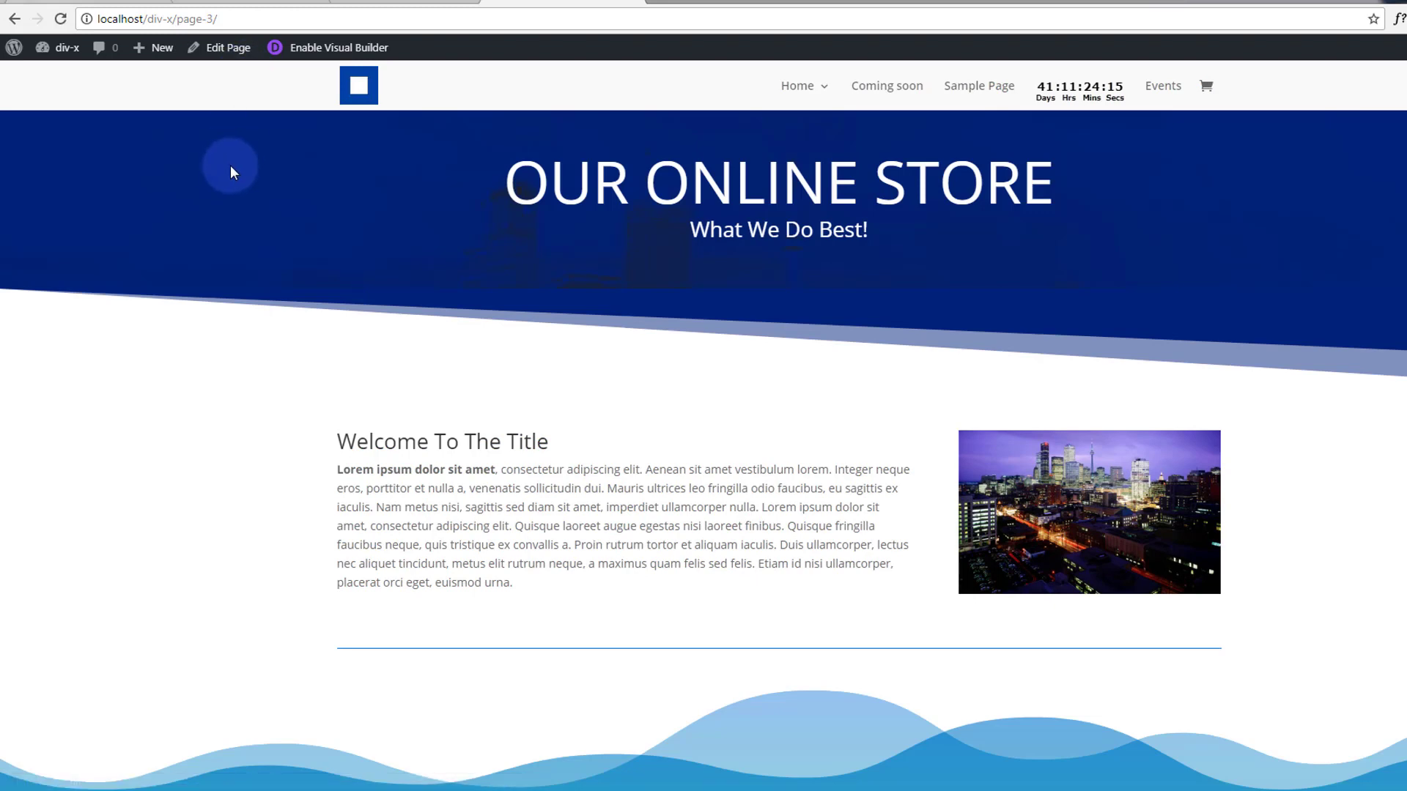
pyautogui.scroll(-3, 228, 165)
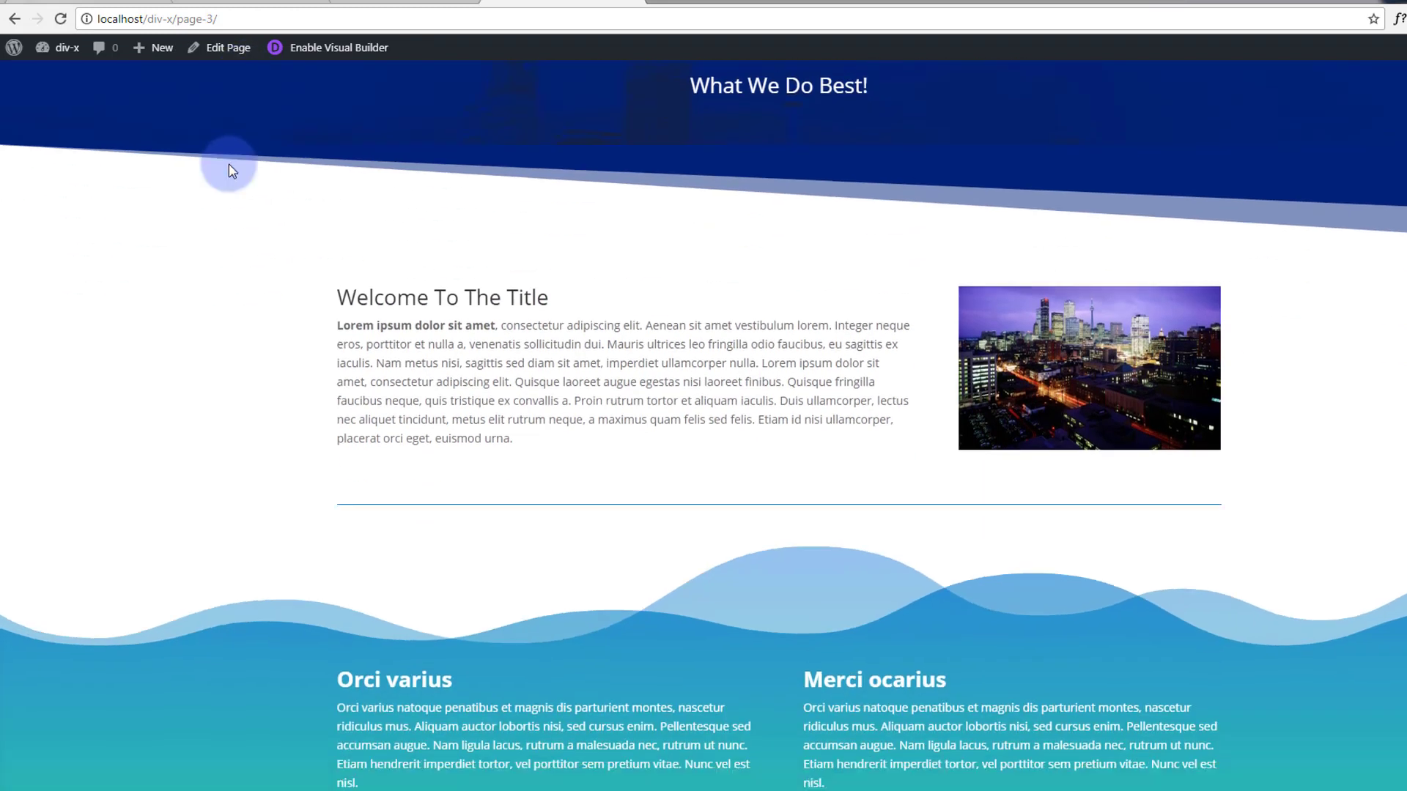
pyautogui.scroll(-4, 229, 166)
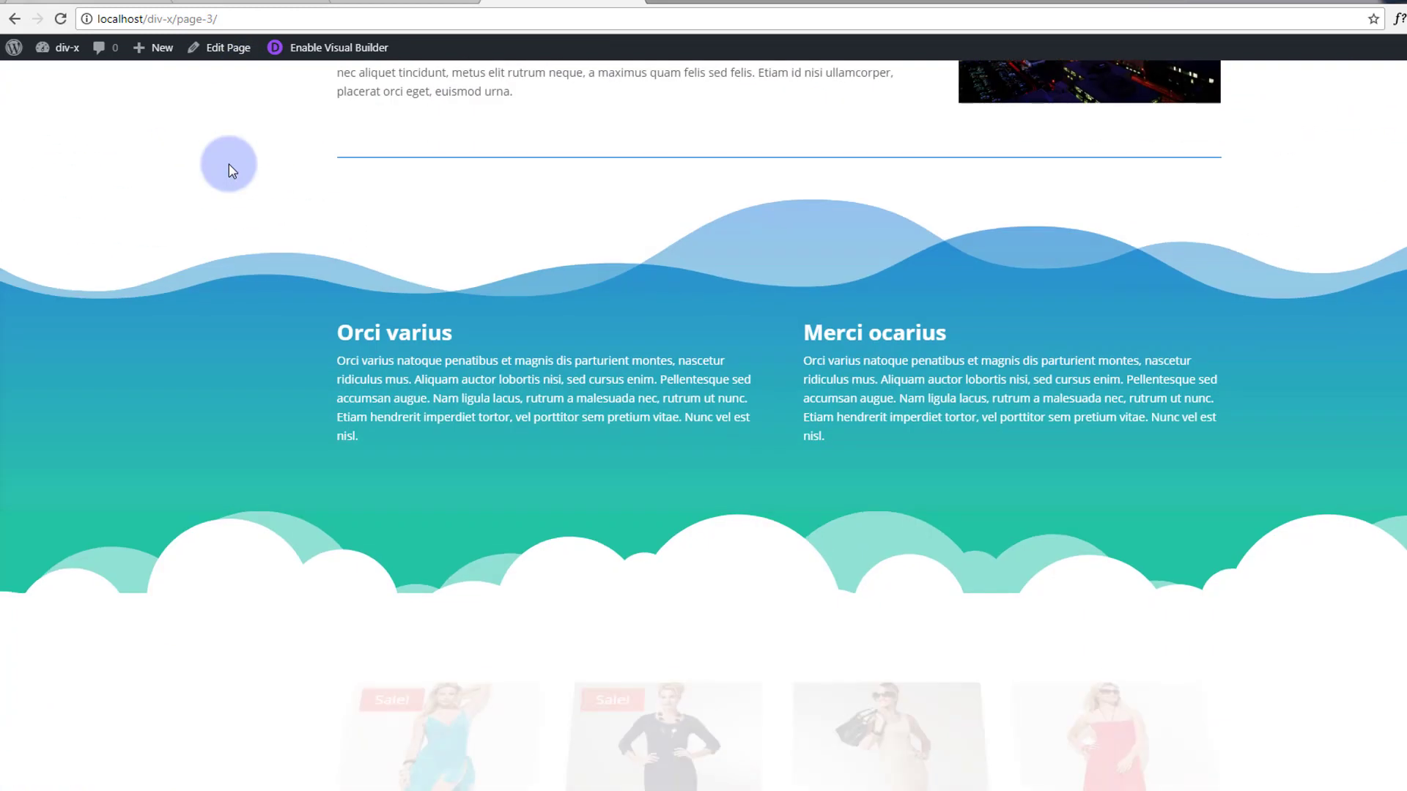
pyautogui.scroll(-5, 229, 170)
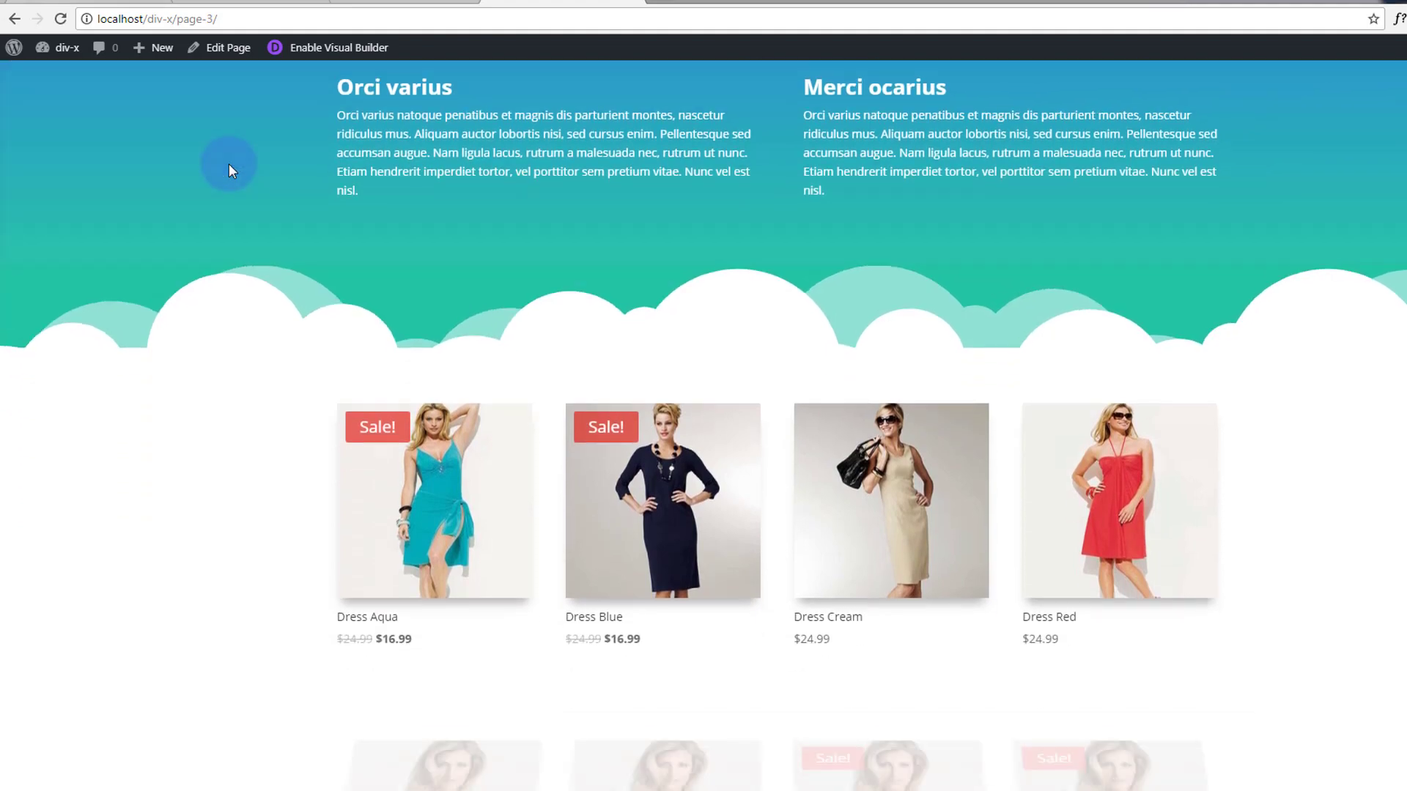
pyautogui.scroll(-7, 229, 170)
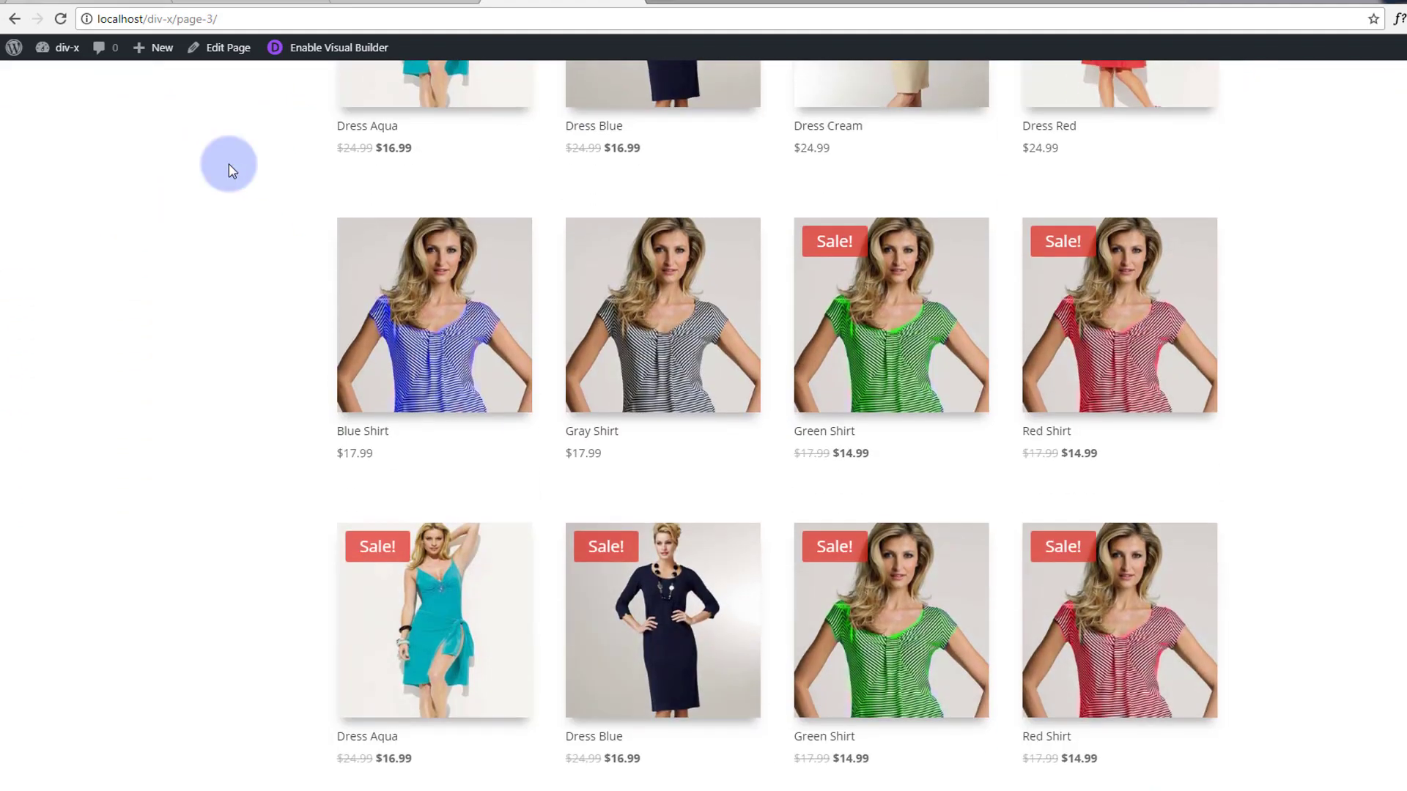
pyautogui.scroll(-3, 228, 165)
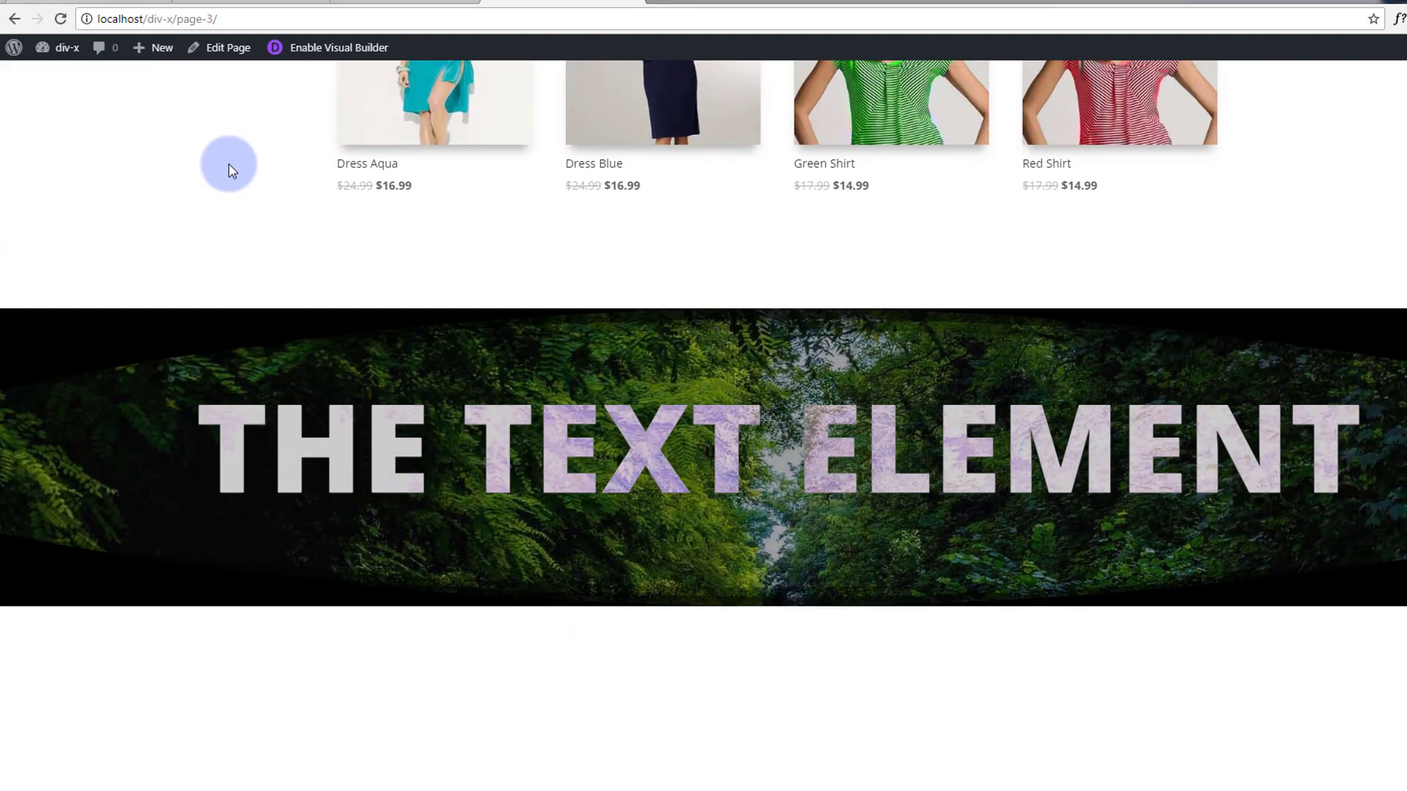
pyautogui.scroll(-7, 228, 170)
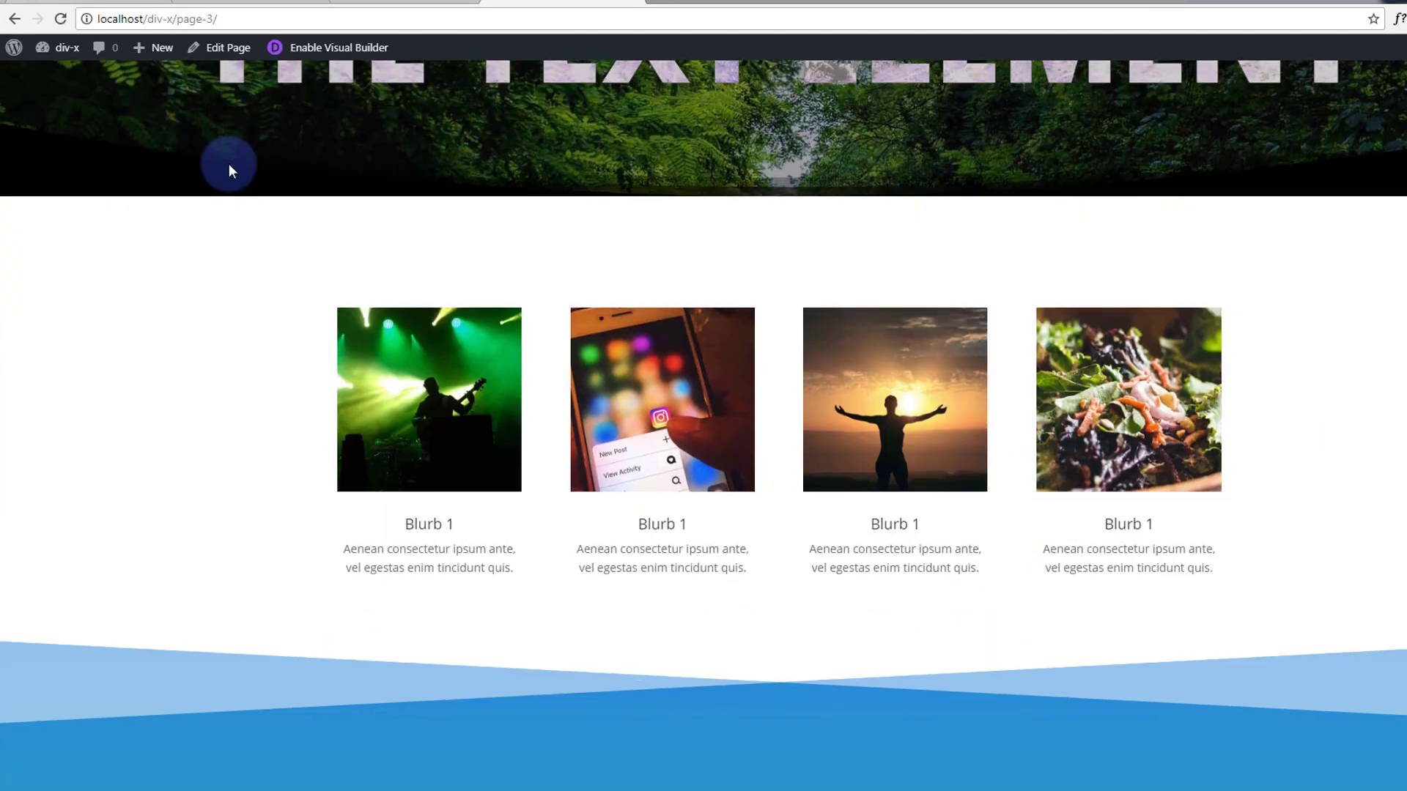
pyautogui.scroll(-3, 229, 170)
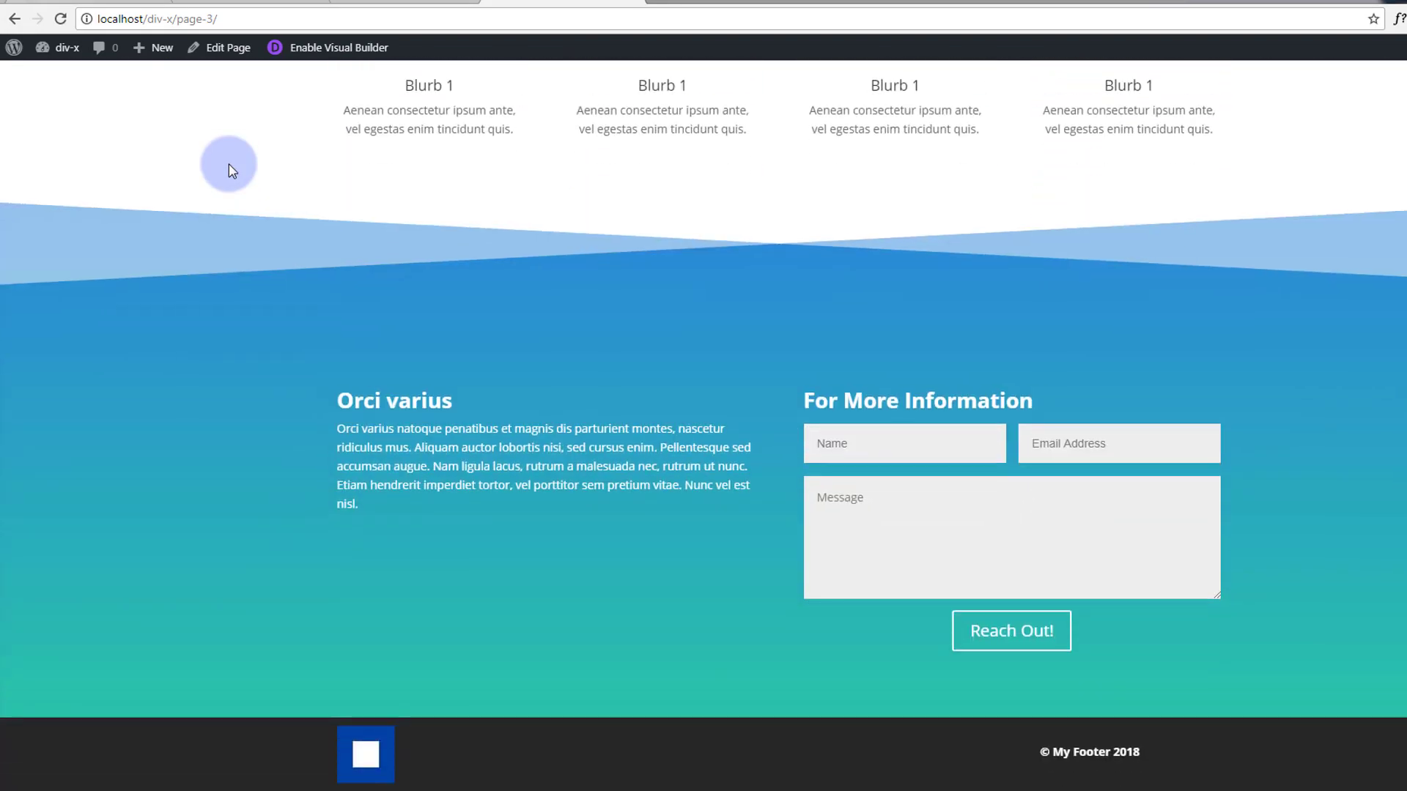
pyautogui.scroll(13, 228, 164)
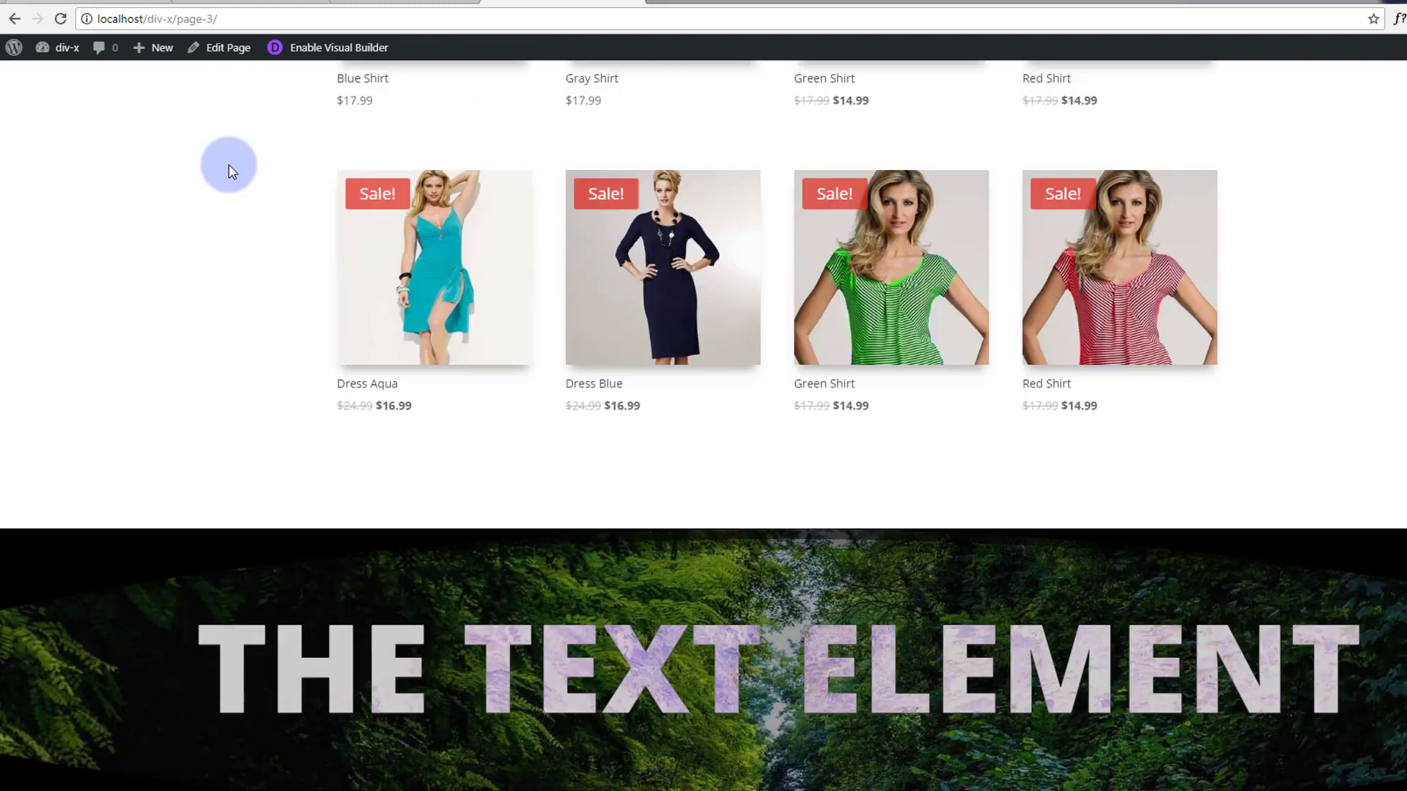
pyautogui.scroll(15, 229, 170)
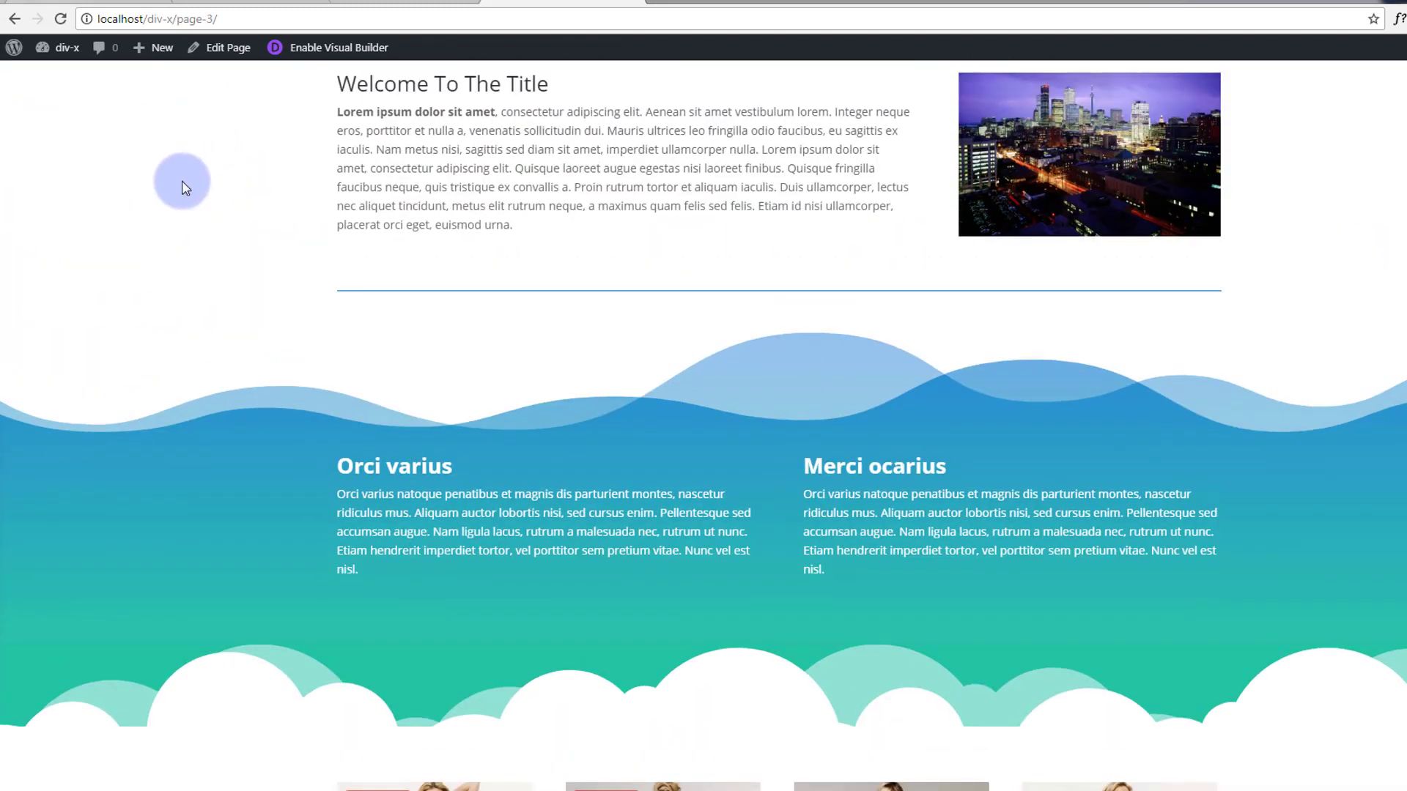
pyautogui.scroll(5, 183, 232)
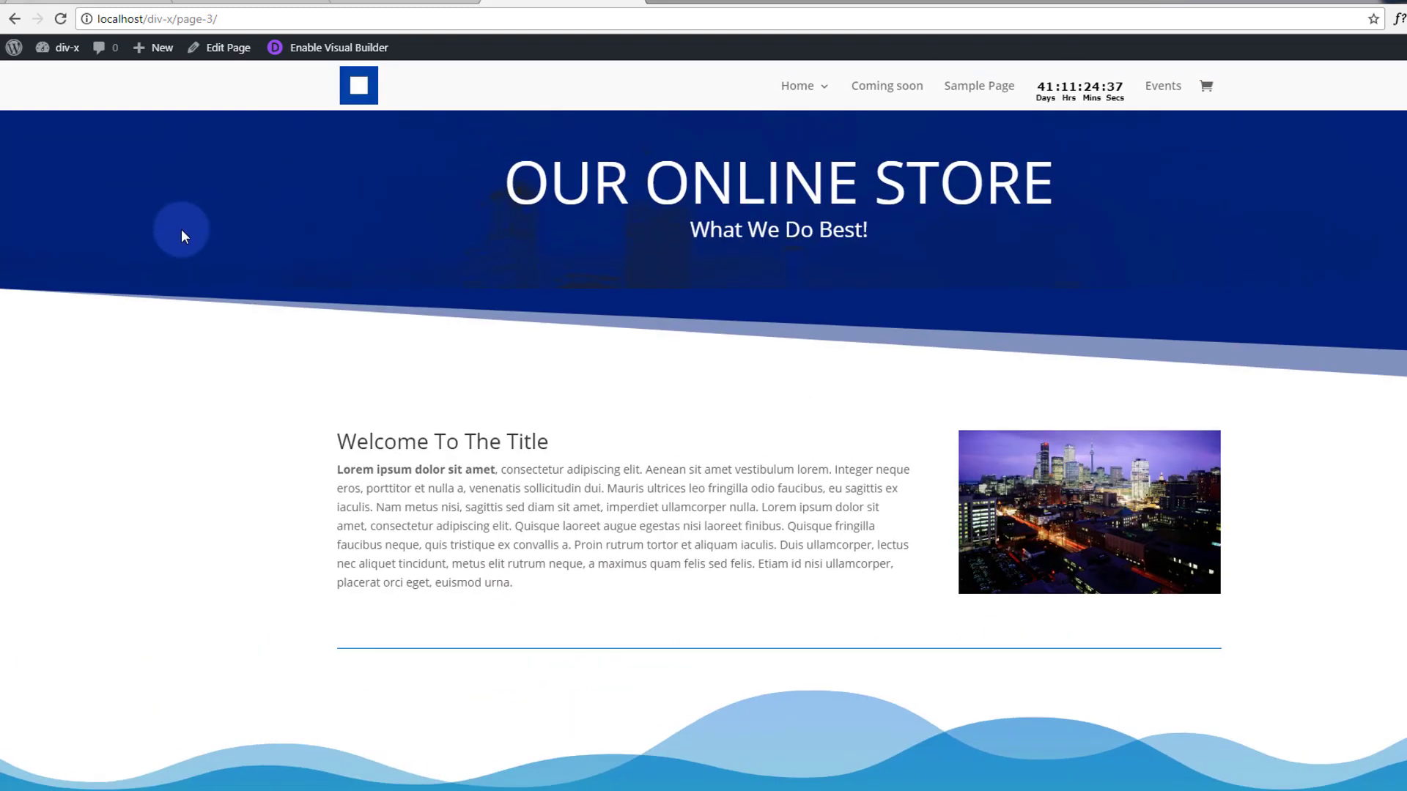